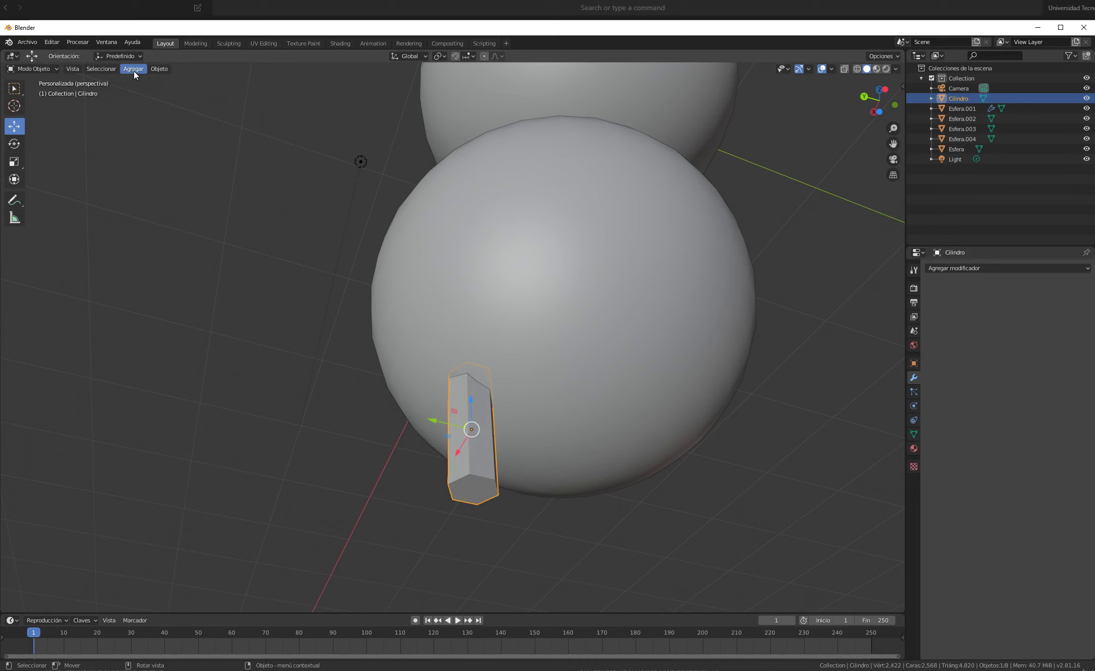
Place the 3D cursor on the underside of the lower sphere, across from the existing hexagonal leg
middle_click_drag(384, 273, 631, 406)
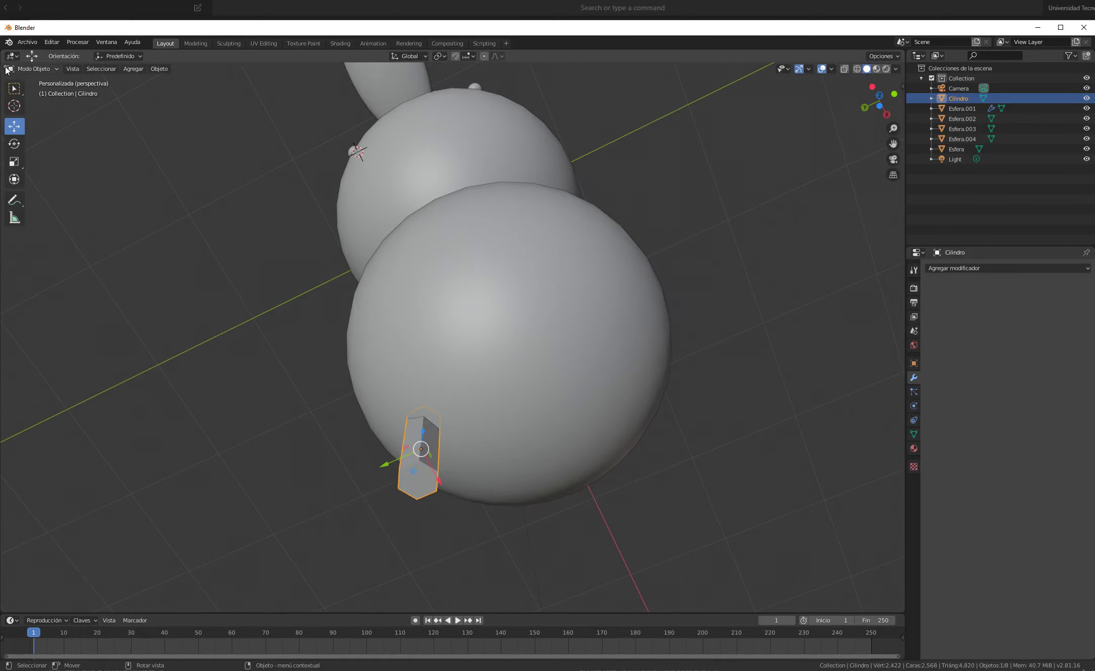
left_click(18, 109)
left_click(633, 355)
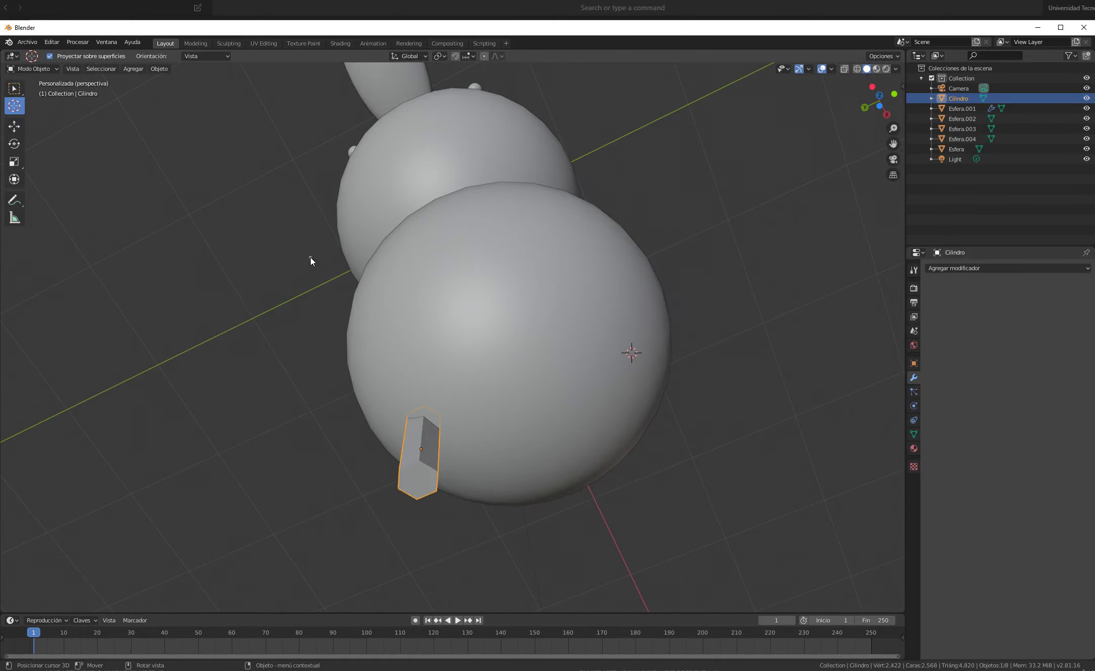
left_click(133, 69)
mouse_move(143, 82)
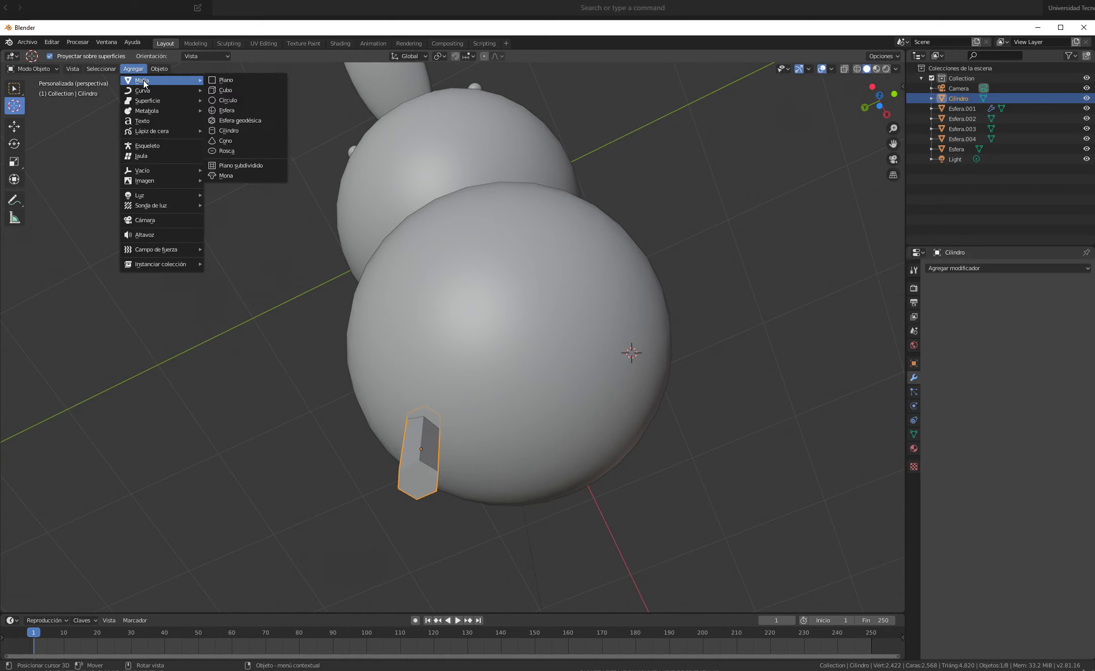
left_click(275, 131)
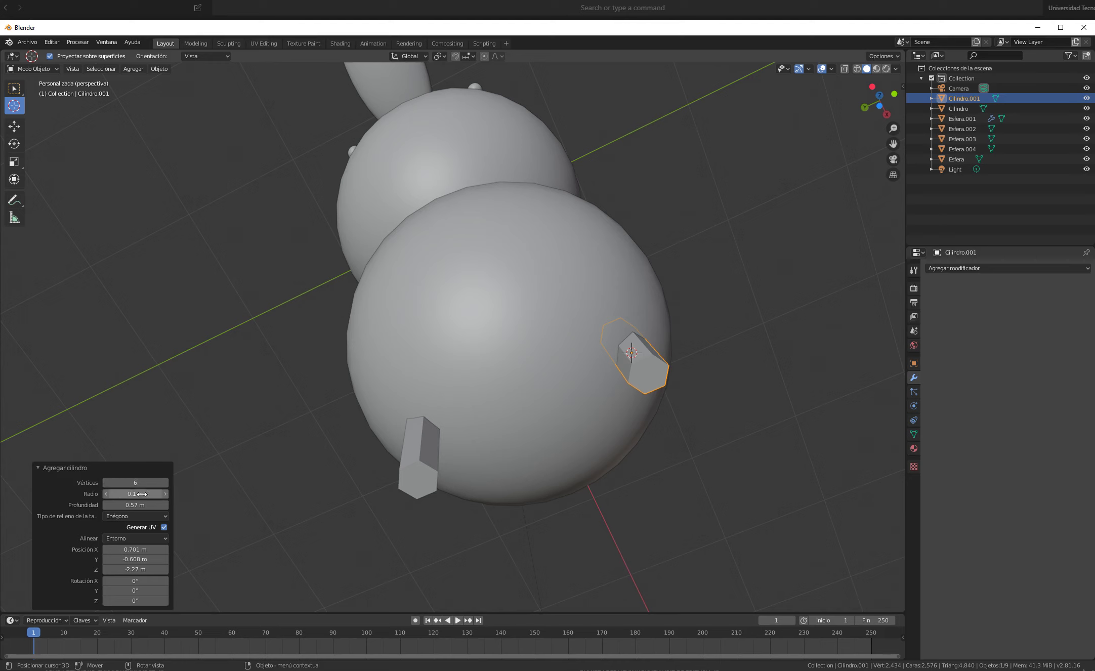
left_click(57, 468)
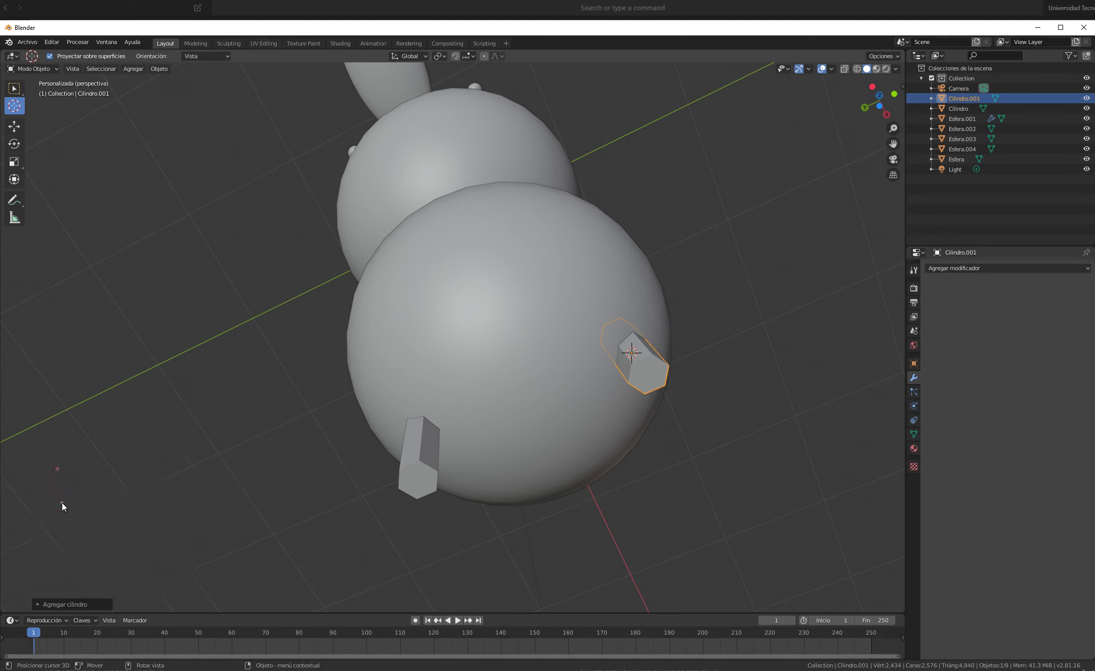
left_click(69, 605)
left_click_drag(135, 483, 173, 493)
key("ctrl+z")
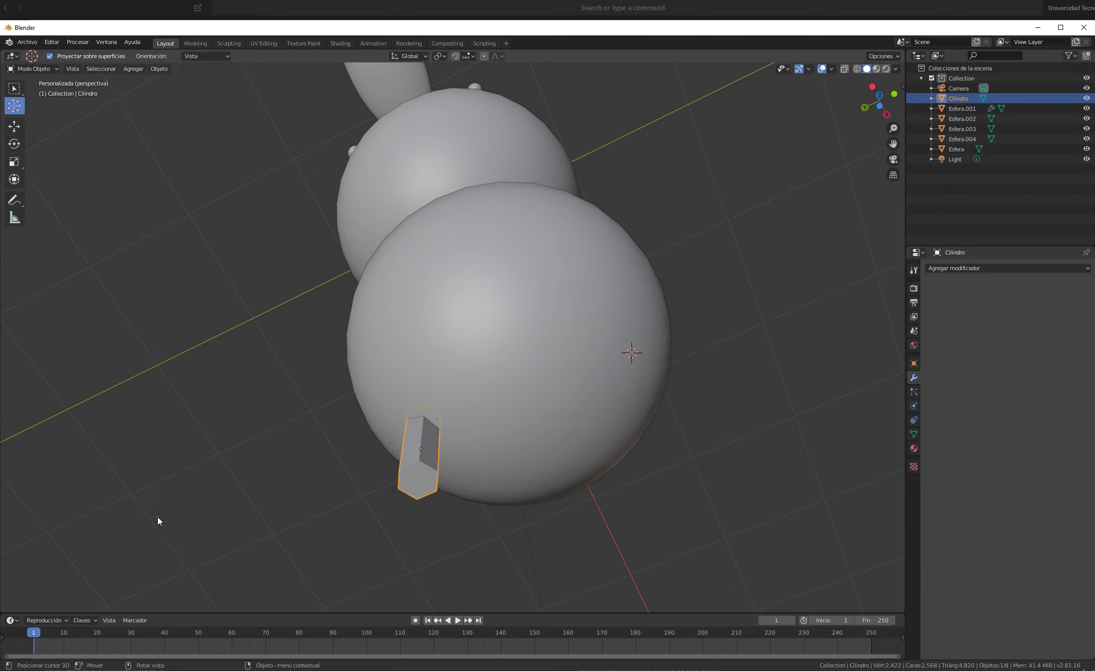
Add a six-sided cylinder mesh at the 3D cursor with a radius of 0.21 m and a depth of 1.45 m
left_click(158, 71)
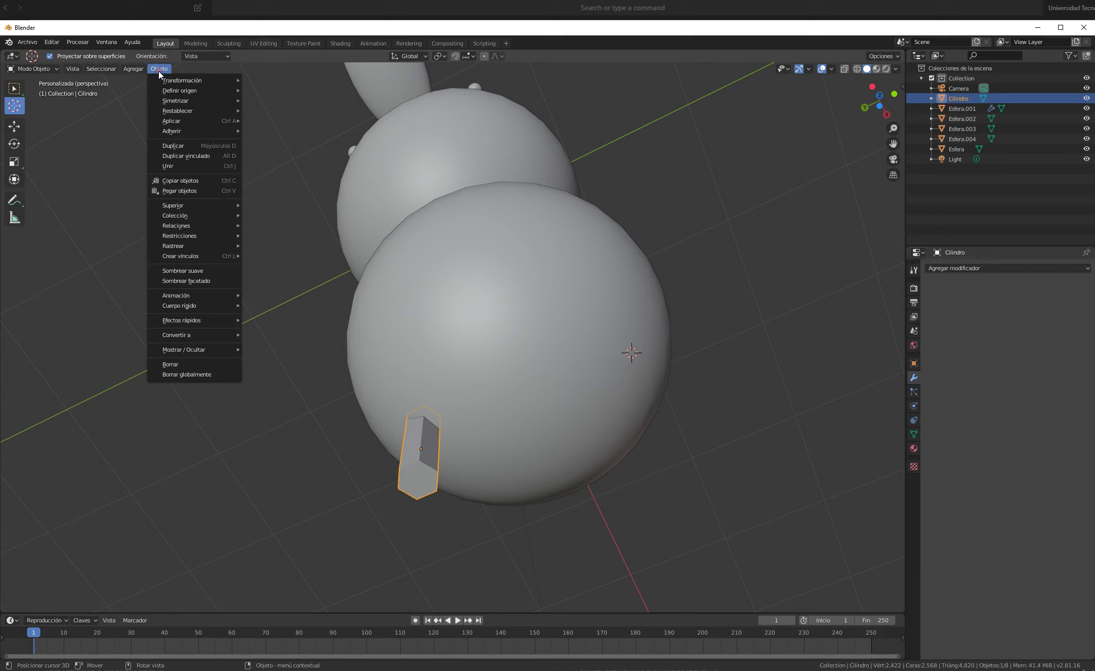
mouse_move(133, 69)
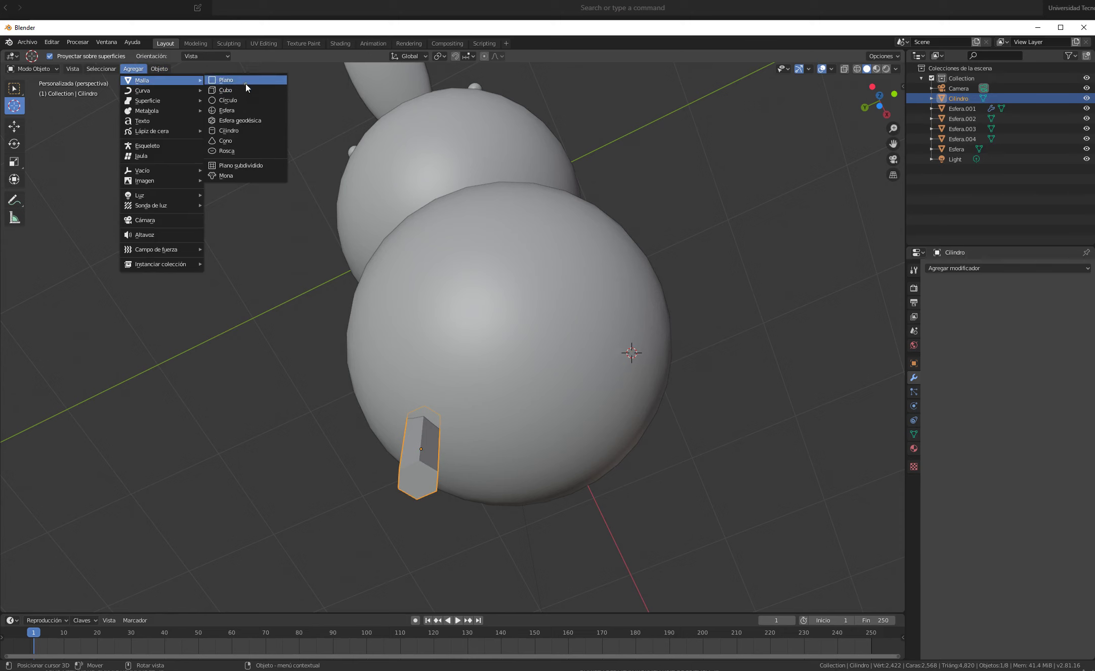
left_click(249, 131)
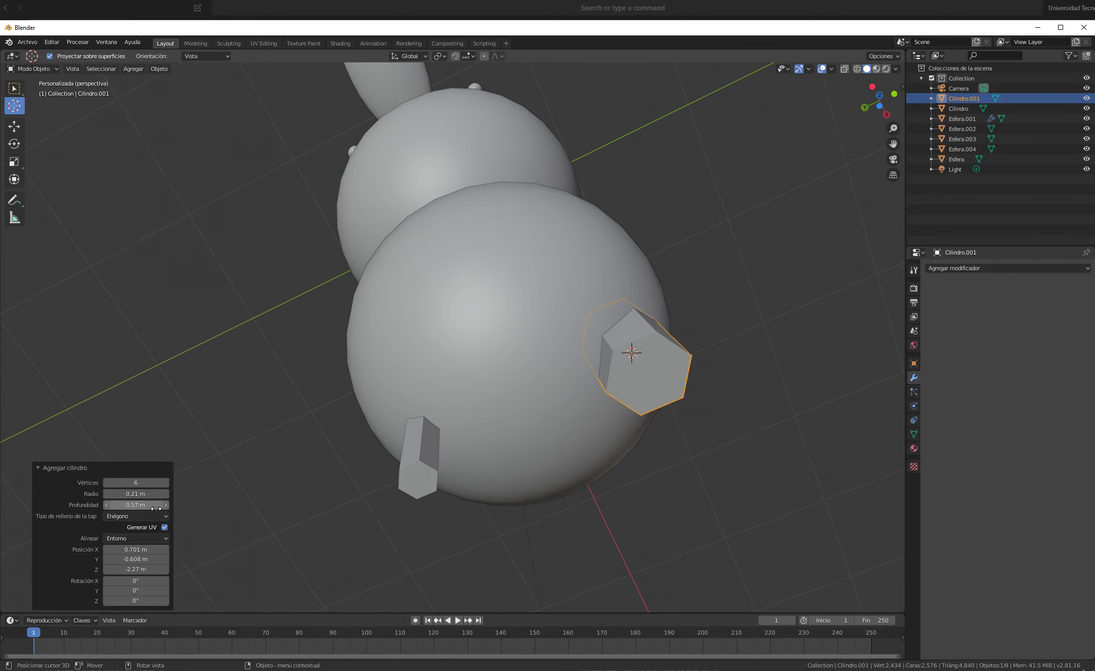
left_click_drag(152, 508, 208, 513)
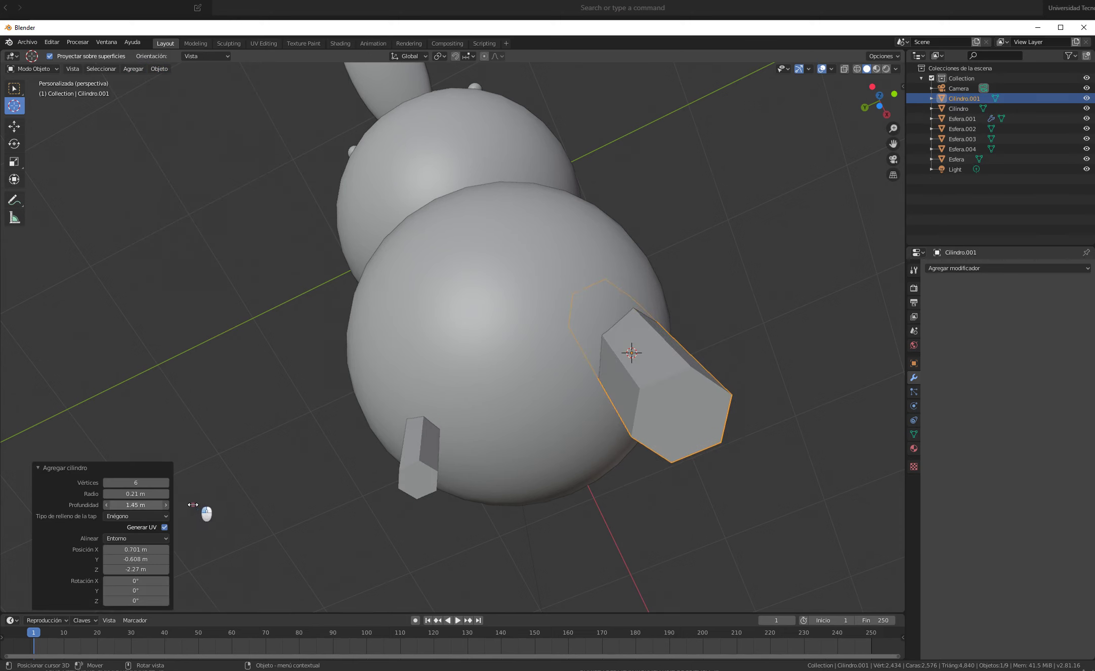
Raise the new cylinder's vertex count to 21
middle_click_drag(413, 448, 452, 494)
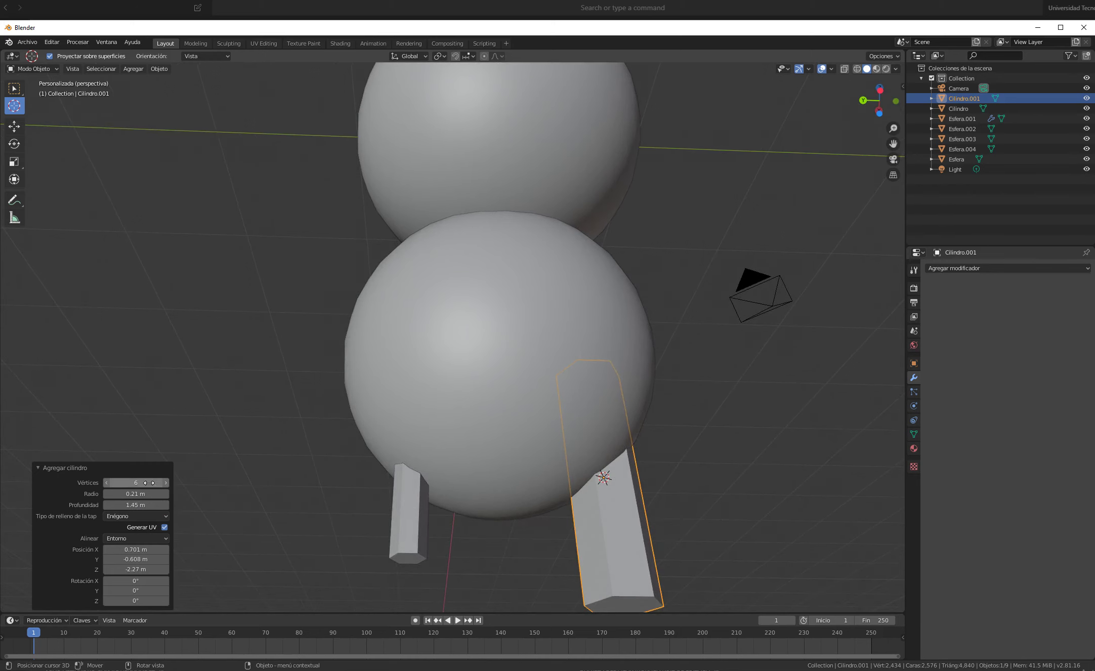
left_click_drag(148, 482, 140, 482)
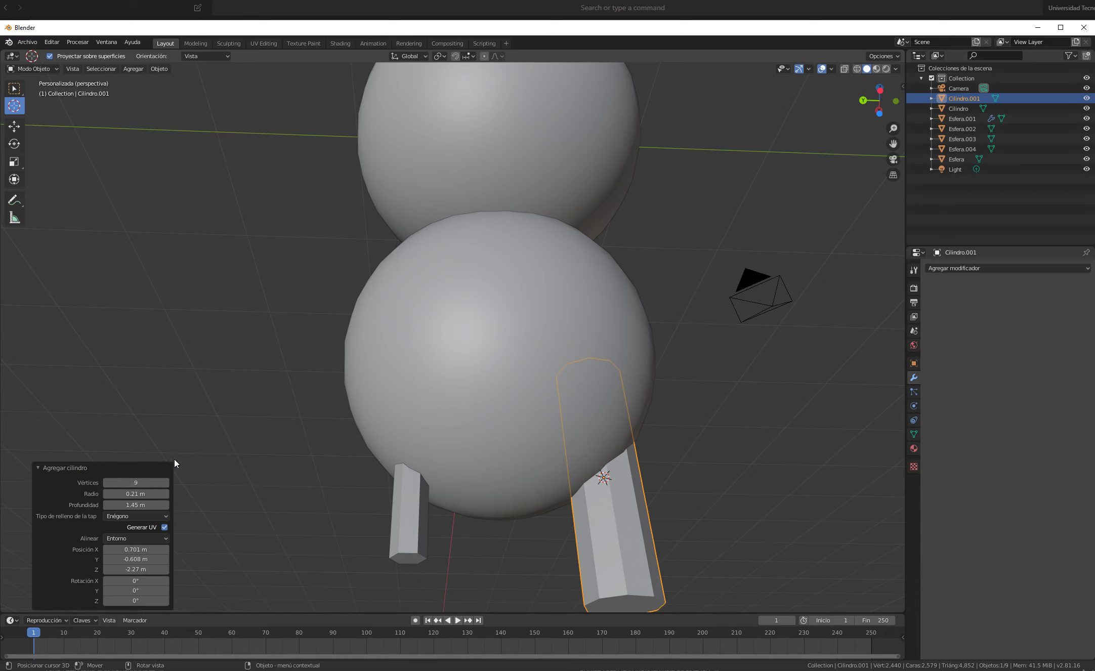
left_click_drag(167, 485, 165, 486)
left_click(148, 483)
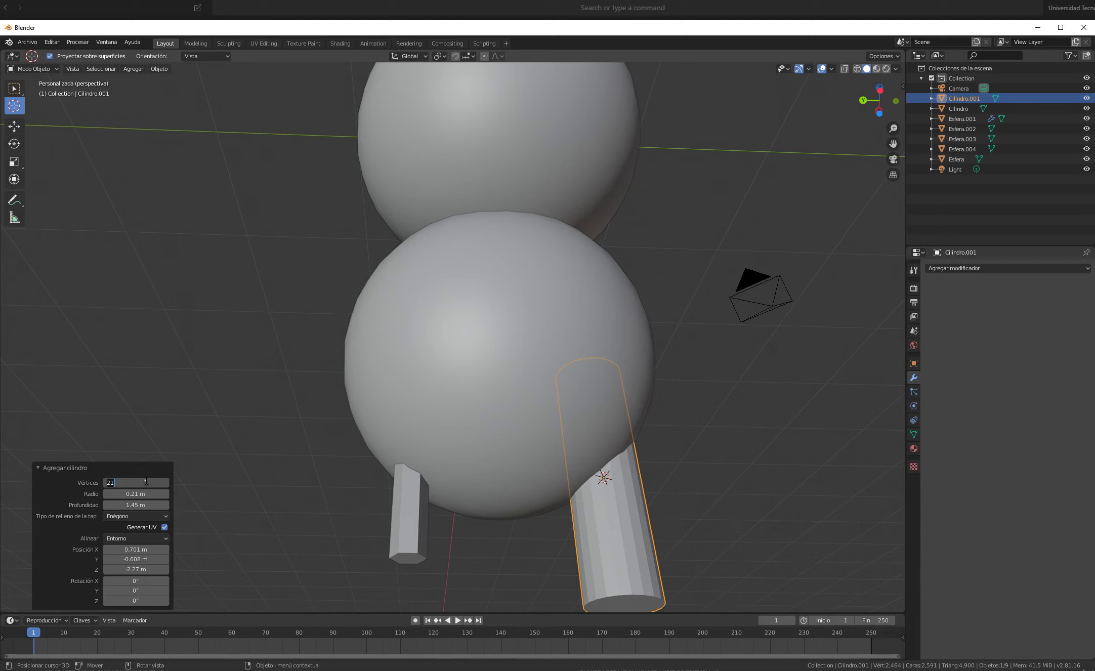
Delete the new 21-sided cylinder, leaving the Move tool active
left_click(14, 126)
left_click(623, 538)
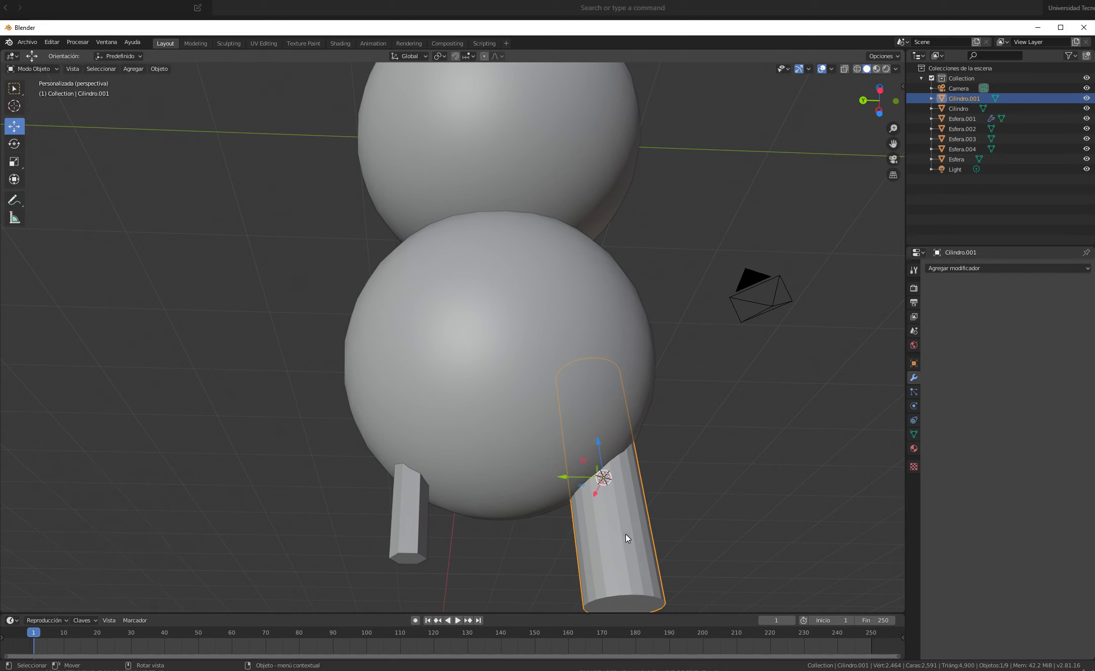
key("Delete")
Select the hexagonal leg cylinder under the lower sphere and enter Edit Mode on it
scroll(472, 497, "down", 2)
scroll(472, 493, "up", 2)
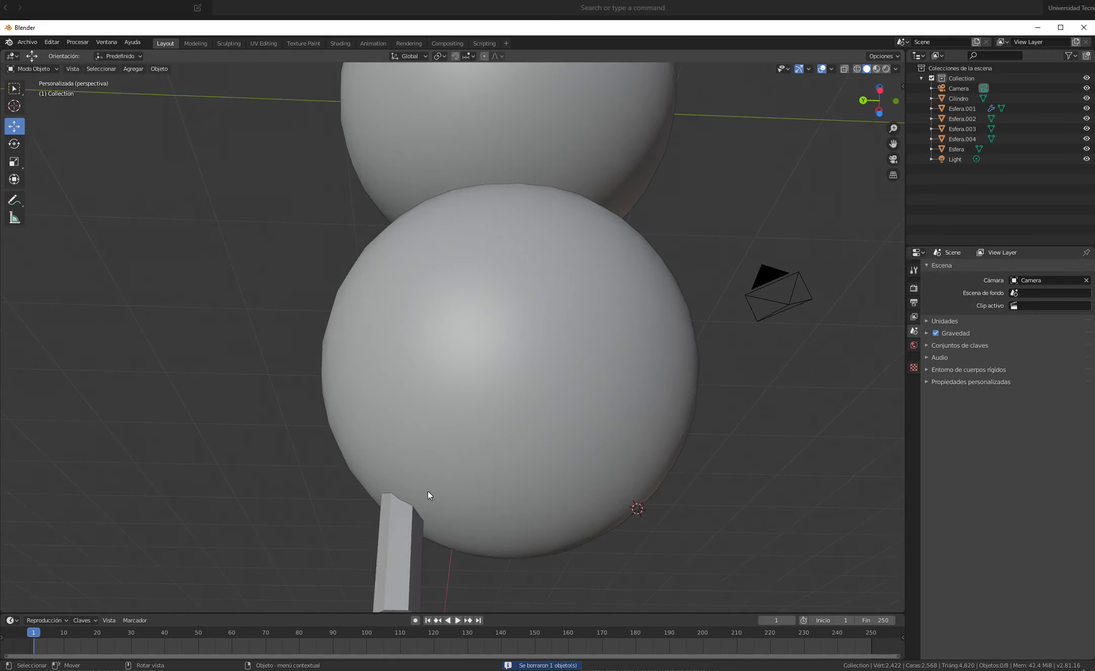
middle_click_drag(428, 501, 554, 298)
scroll(535, 356, "up", 2)
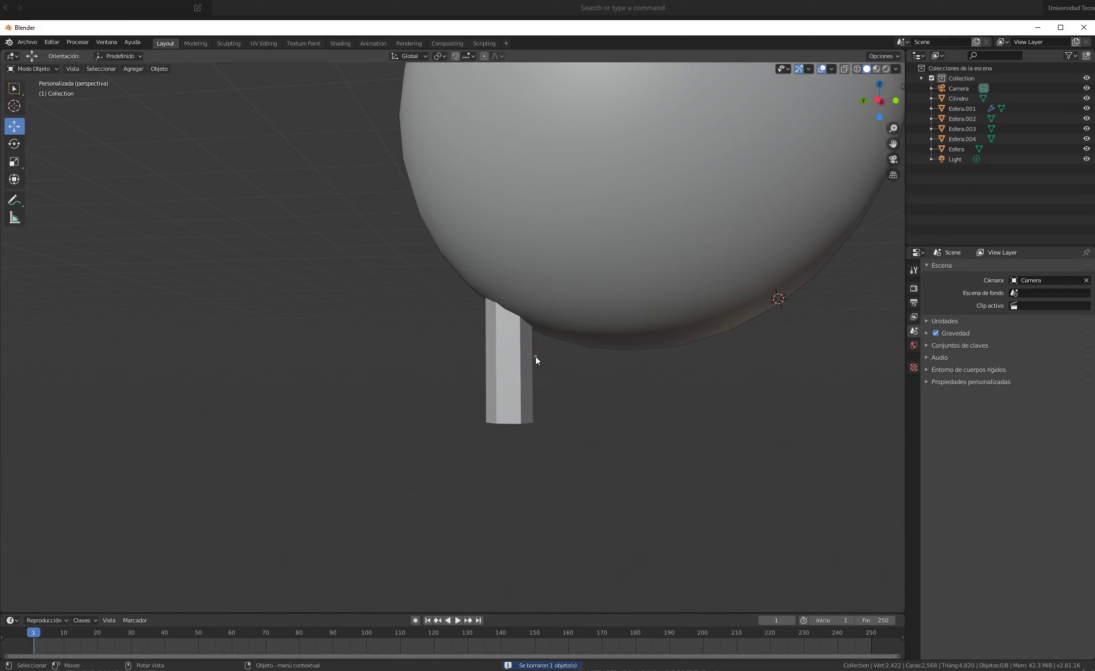
left_click(509, 379)
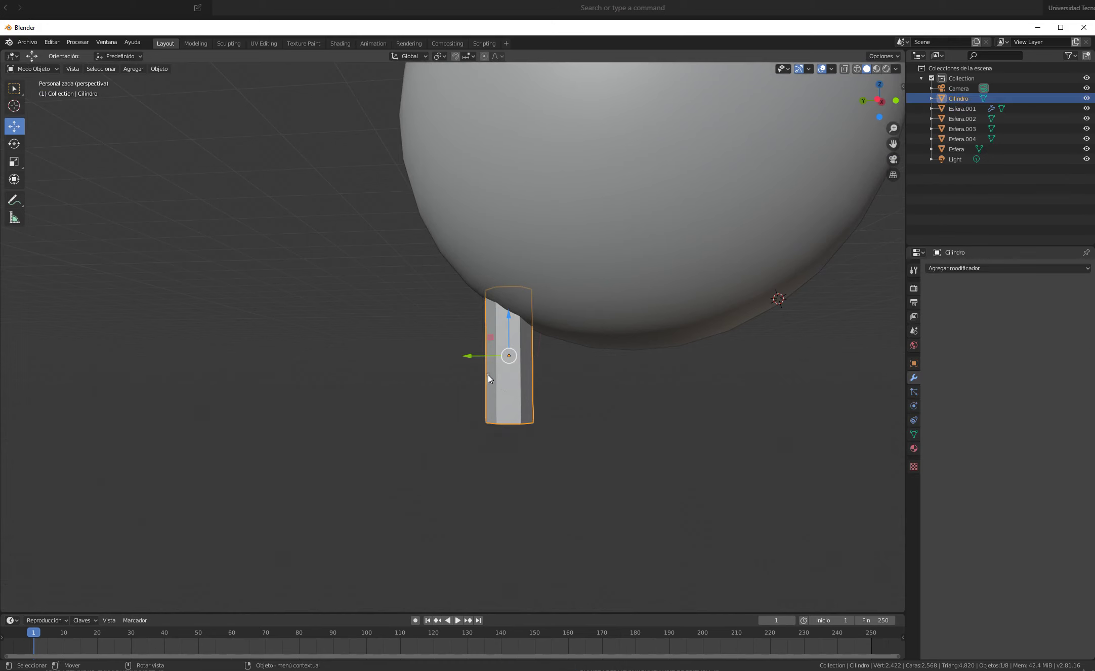
middle_click_drag(503, 383, 562, 381)
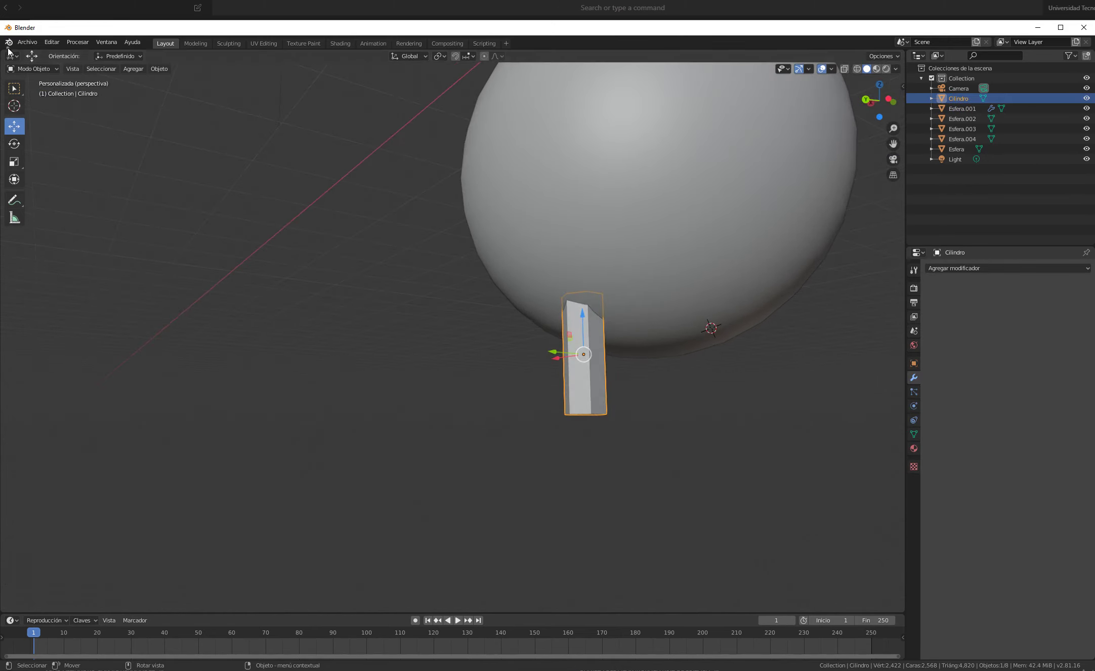
left_click(44, 69)
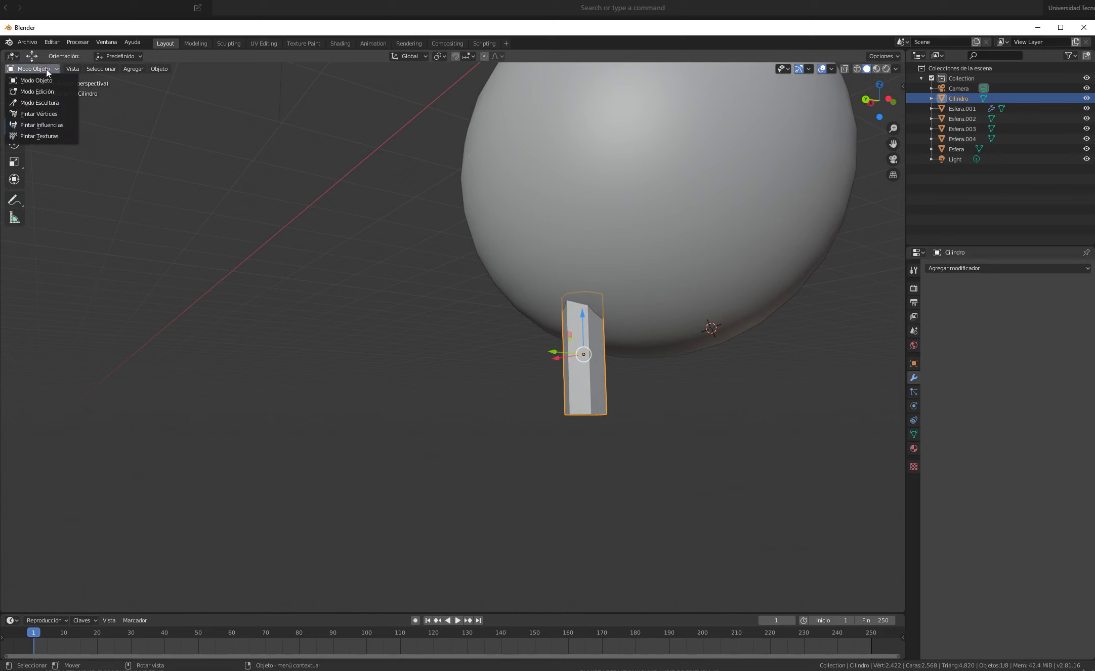
left_click(56, 93)
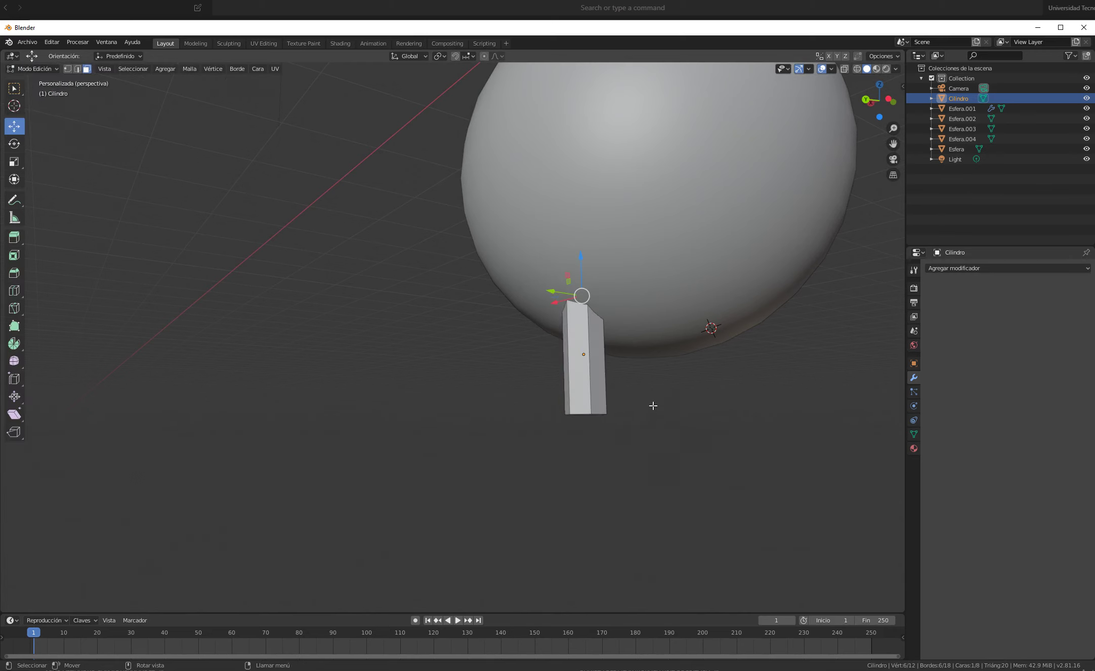
Switch to vertex selection and pick the leg's visible bottom corner vertices one after another
scroll(653, 406, "up", 1)
middle_click_drag(735, 395, 569, 363, "shift")
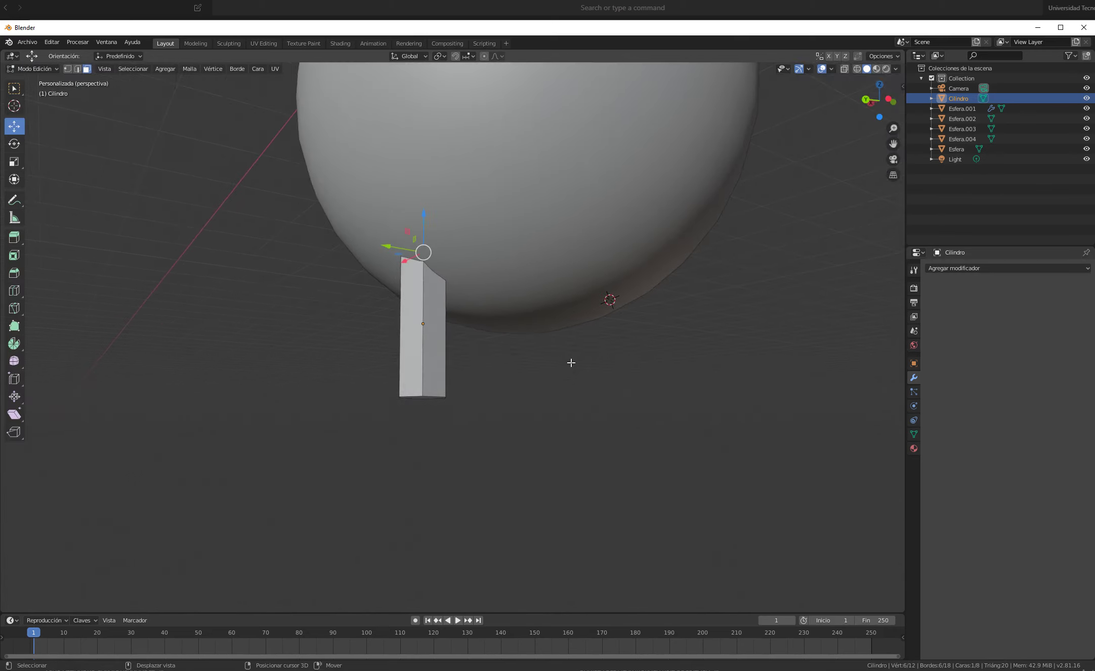
scroll(392, 332, "up", 1)
scroll(392, 332, "up", 3)
middle_click_drag(401, 328, 540, 365, "shift")
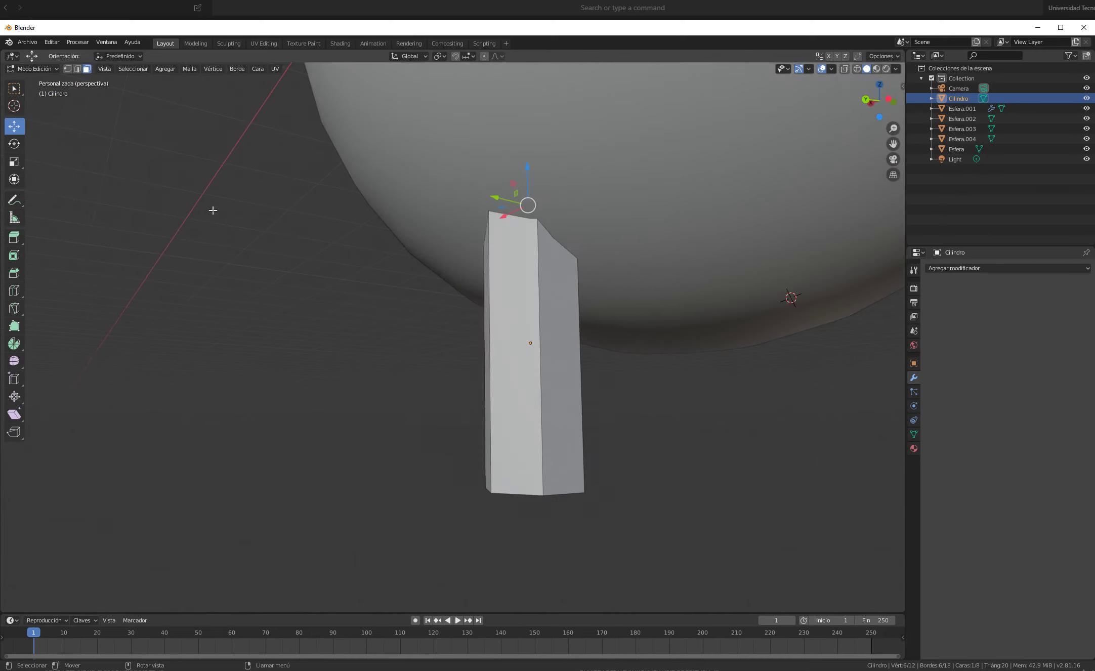
left_click(492, 493)
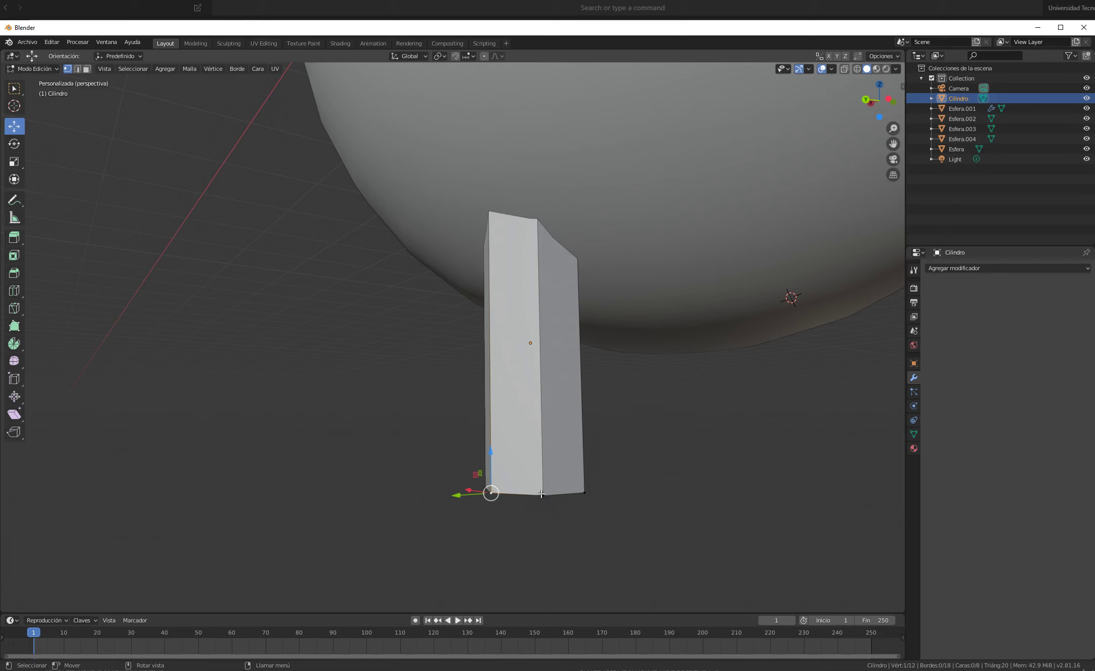
left_click(542, 495)
left_click(584, 492)
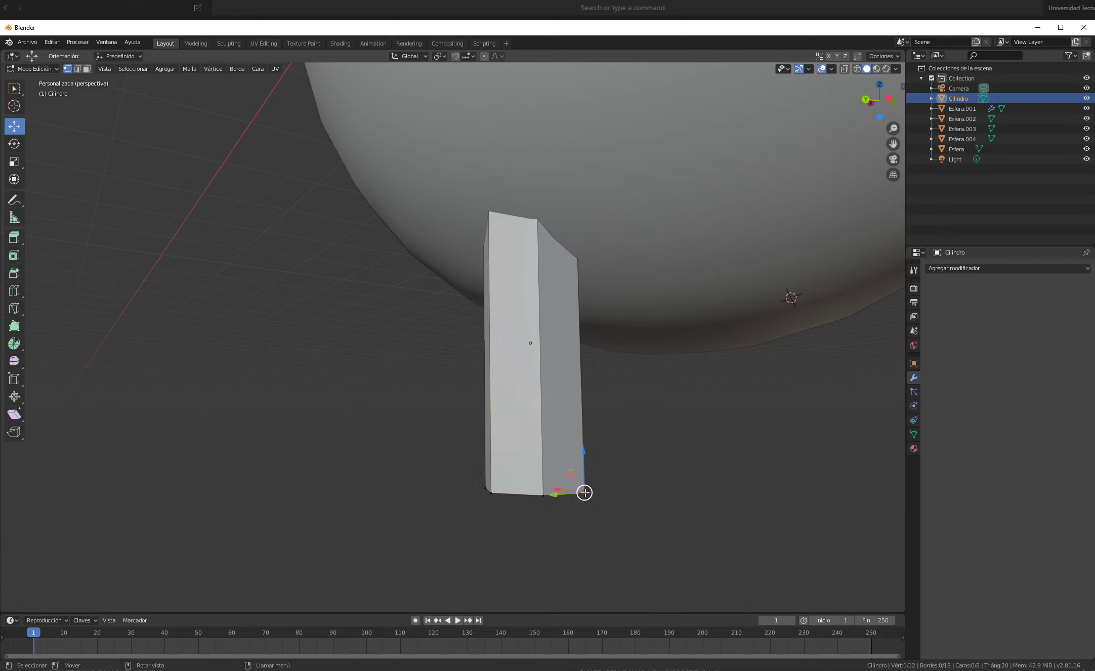
Try moving a single bottom corner vertex of the leg freely, and undo the move
left_click(490, 493)
key("g")
left_click(476, 501)
key("ctrl+z")
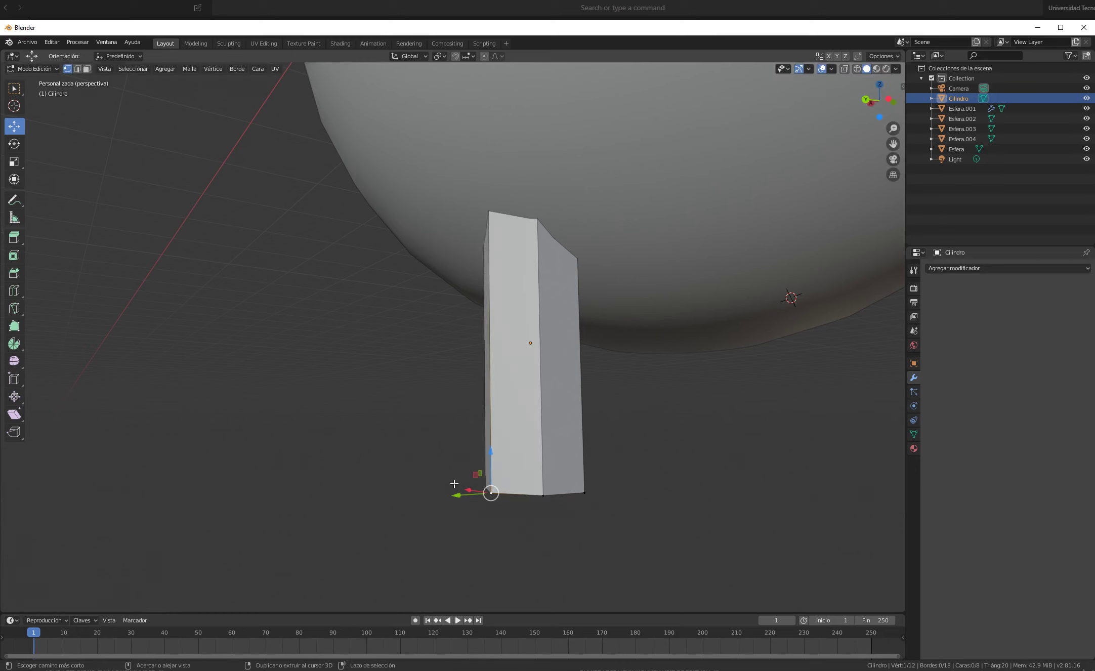
Box-select all six vertices around the leg's bottom end with the Select Box tool
left_click(15, 89)
left_click_drag(416, 482, 749, 603)
middle_click_drag(655, 535, 516, 488)
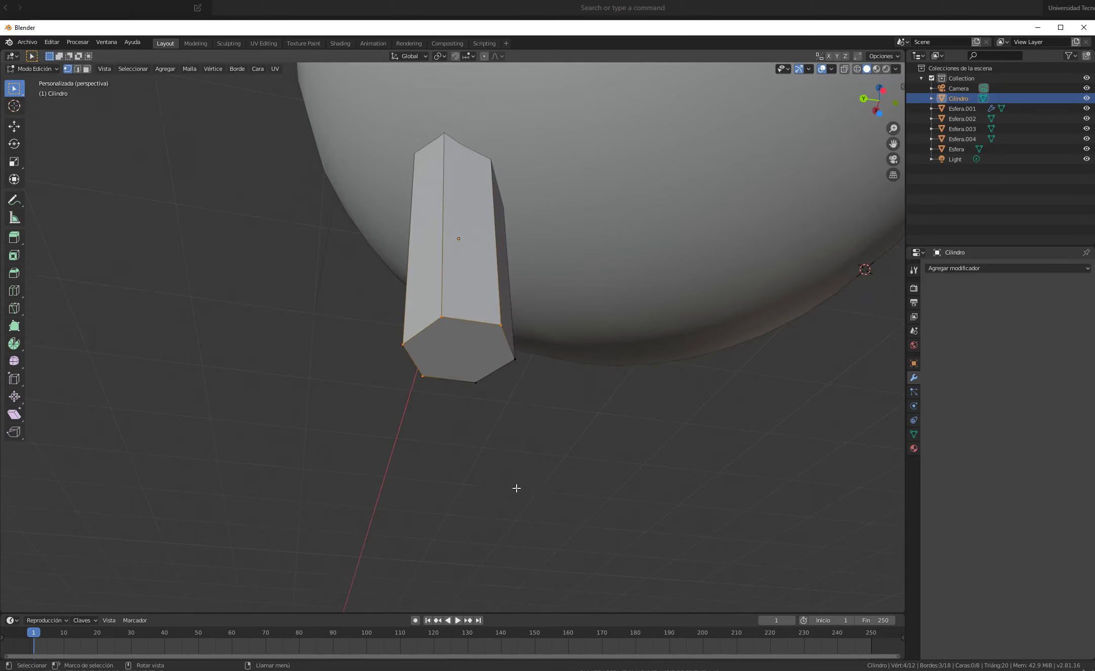
left_click_drag(508, 479, 336, 277)
left_click_drag(573, 414, 309, 250)
middle_click_drag(458, 390, 401, 353)
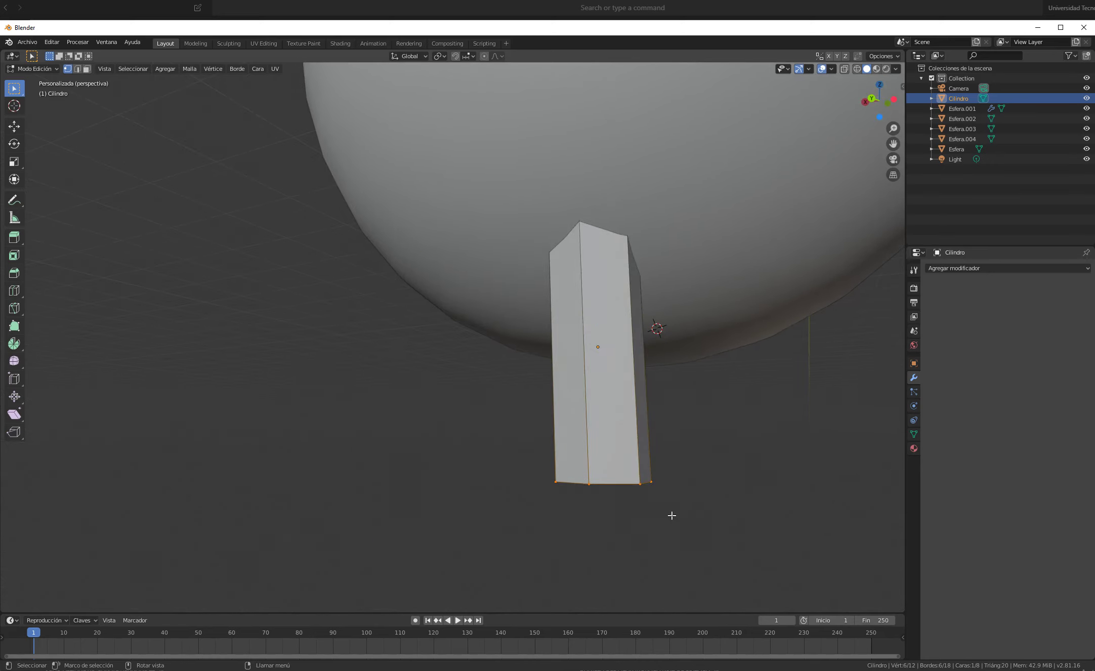
middle_click_drag(671, 515, 208, 232)
Switch to face selection and select the leg's hexagonal bottom face
left_click(87, 68)
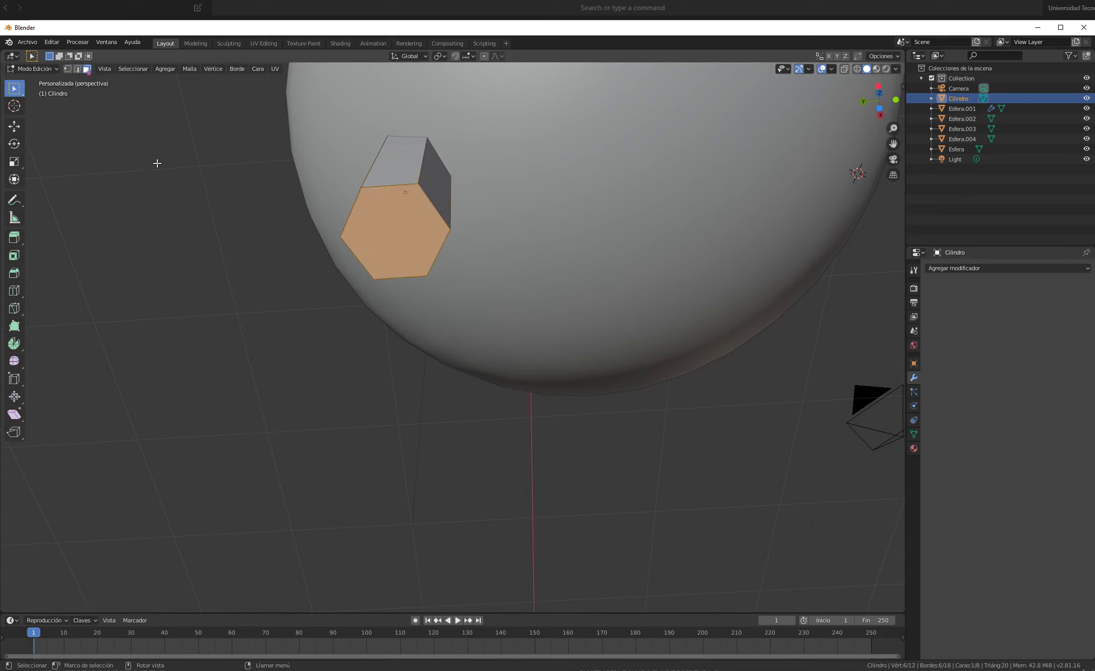
left_click(222, 254)
left_click(416, 225)
middle_click_drag(410, 227, 269, 277)
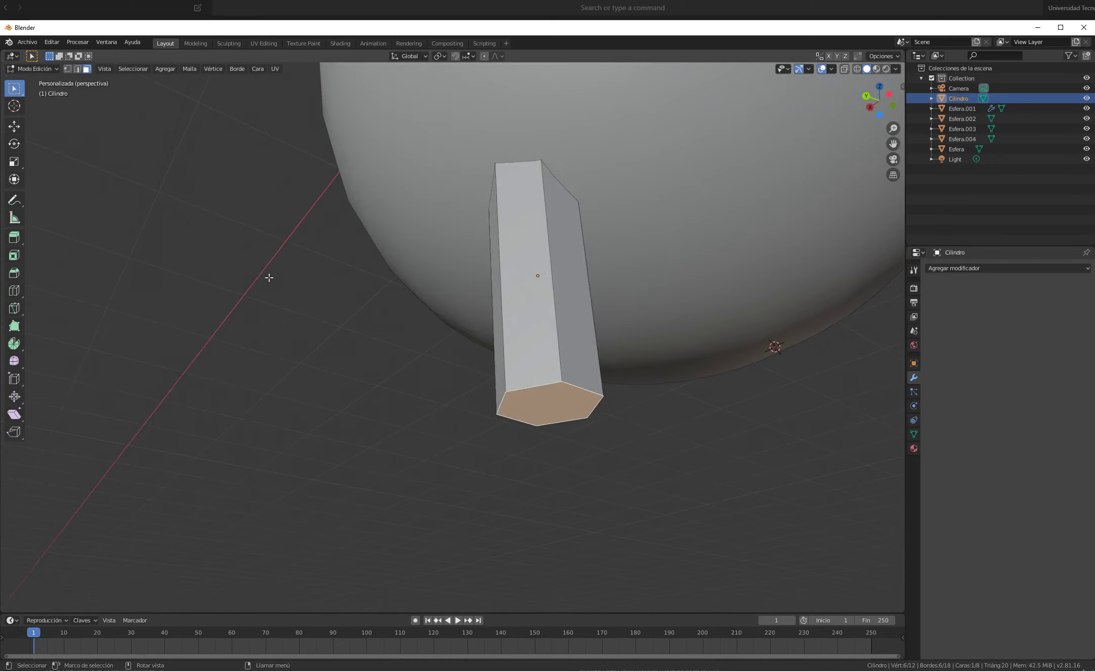
mouse_move(564, 410)
middle_mouse_down()
mouse_move(572, 404)
mouse_move(545, 407)
middle_mouse_up()
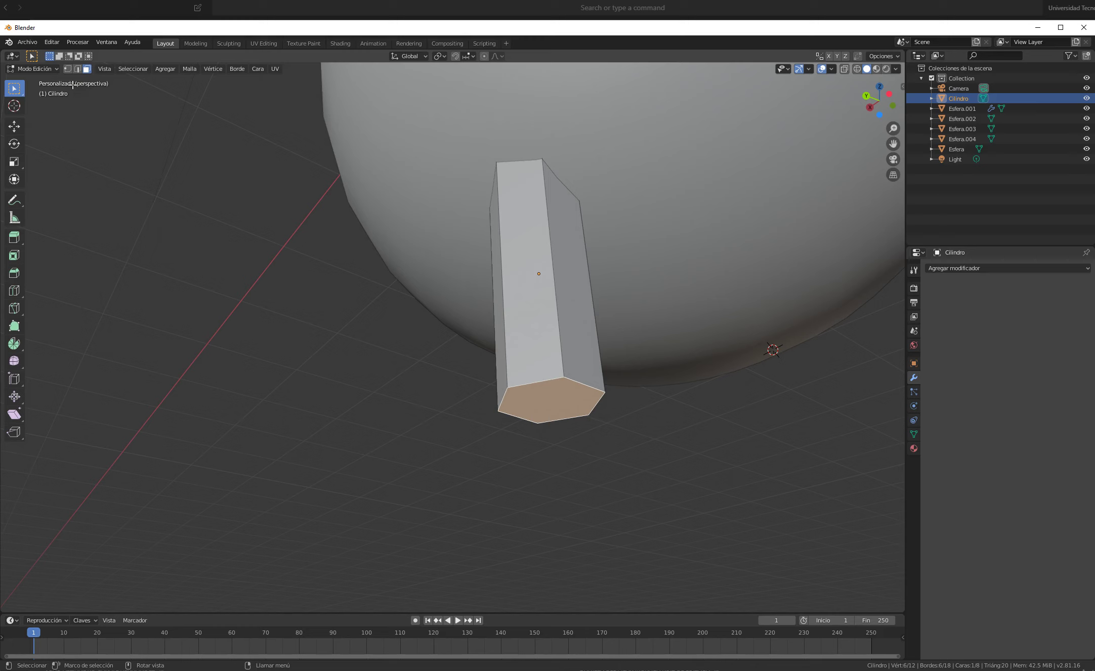
Return to vertex selection with the bottom face's corners still selected, and inspect the leg against the whole figure
left_click(67, 69)
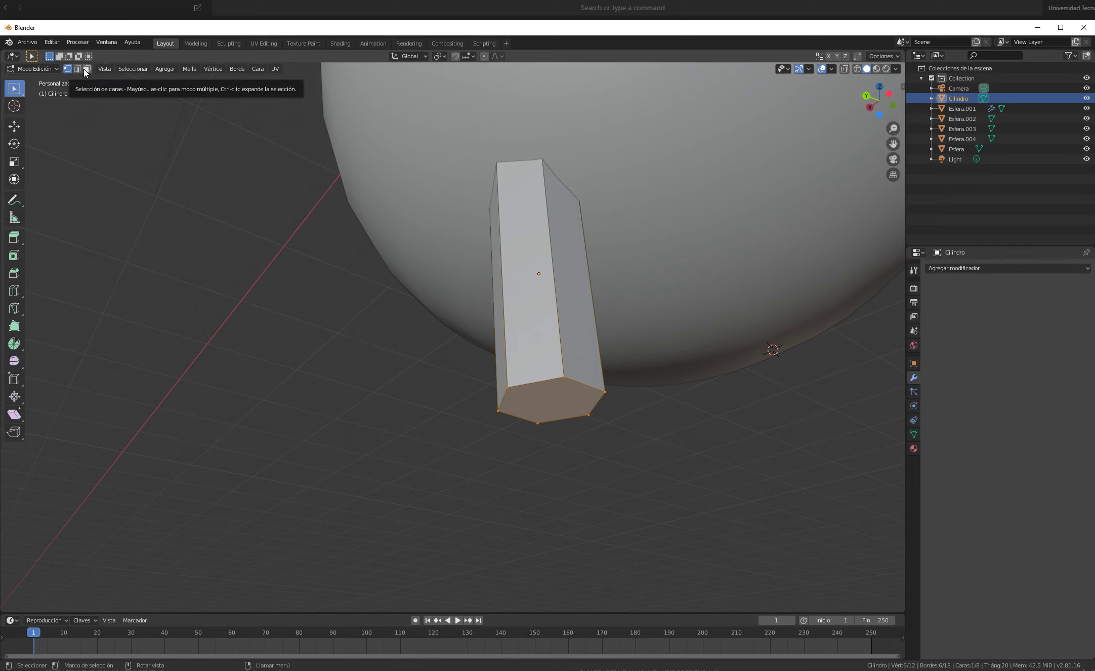
middle_click_drag(395, 324, 360, 342)
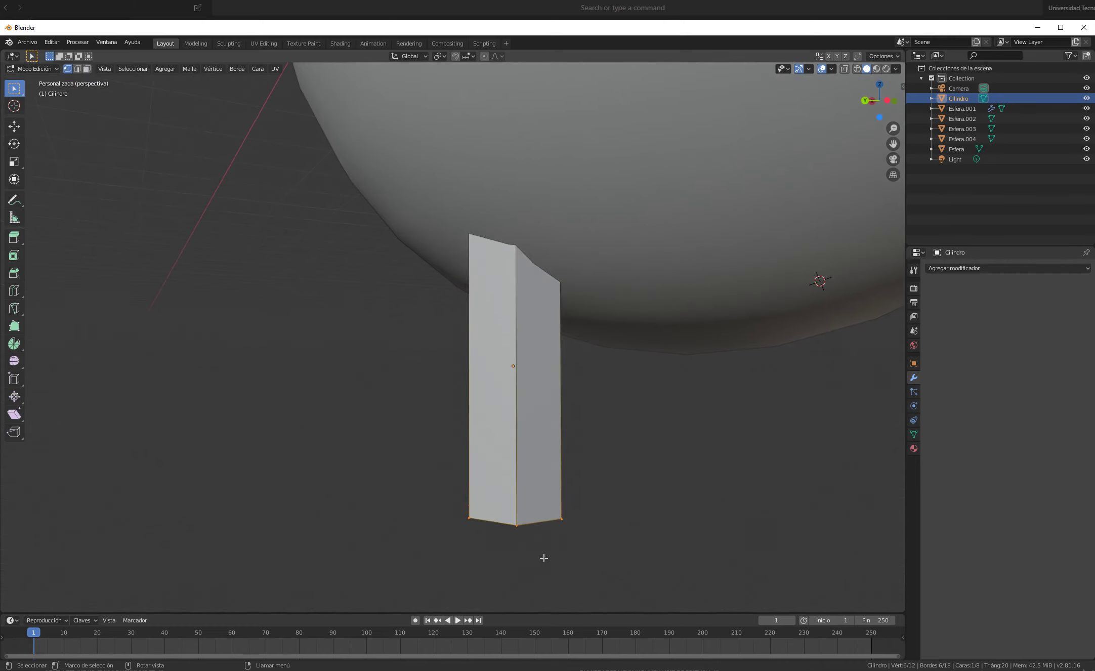
scroll(544, 556, "down", 3)
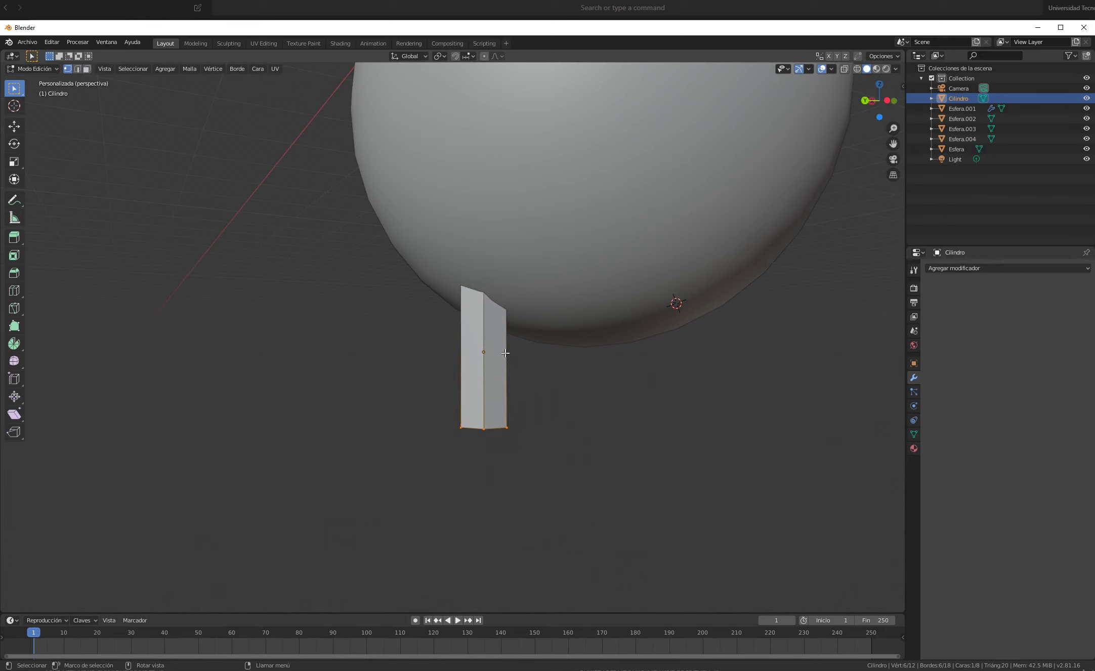
scroll(498, 366, "up", 1)
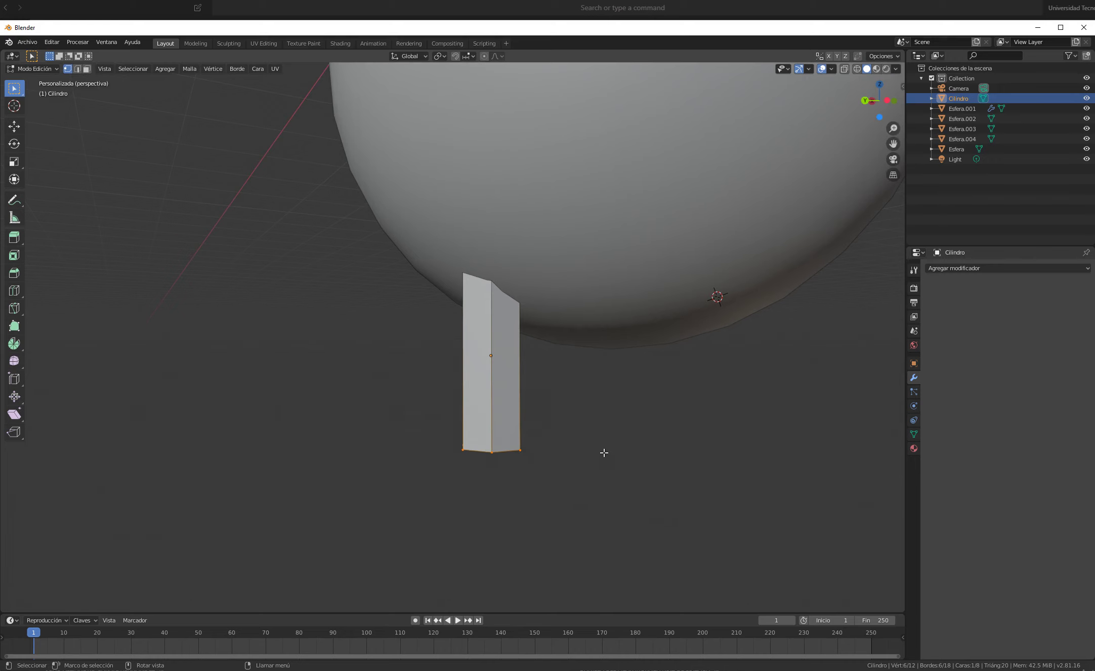
scroll(604, 451, "down", 2)
middle_click_drag(512, 380, 546, 274)
scroll(686, 191, "down", 3)
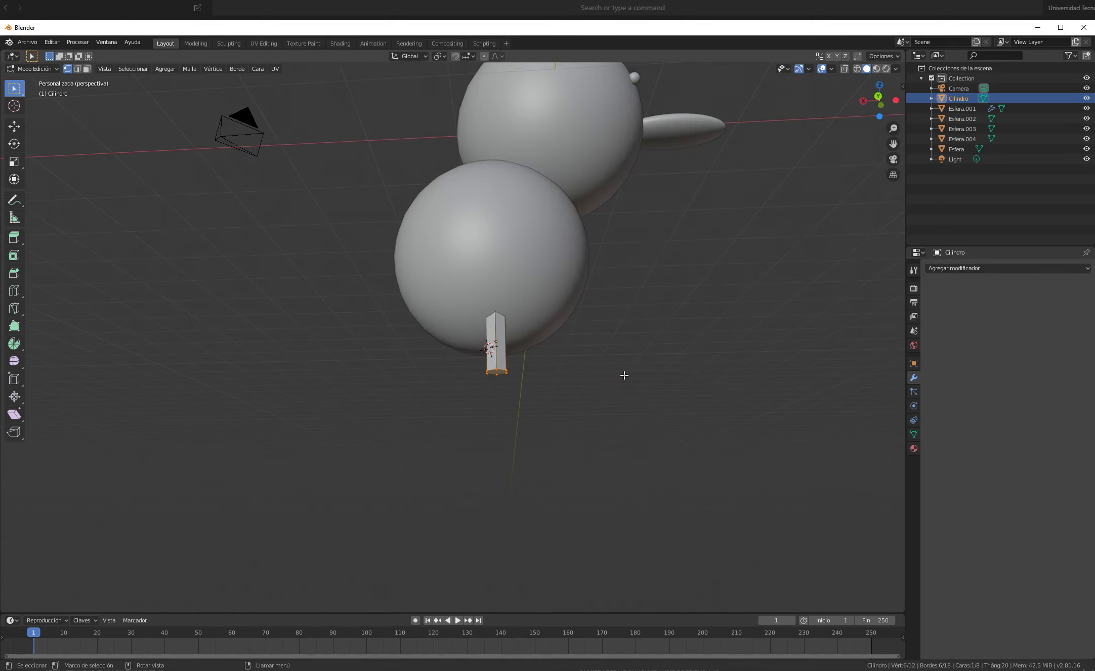
Inspect the leg and its selected bottom corners from several angles, close up
middle_click_drag(626, 374, 604, 427)
scroll(489, 398, "up", 2)
scroll(734, 386, "up", 2)
middle_click_drag(733, 386, 501, 374, "shift")
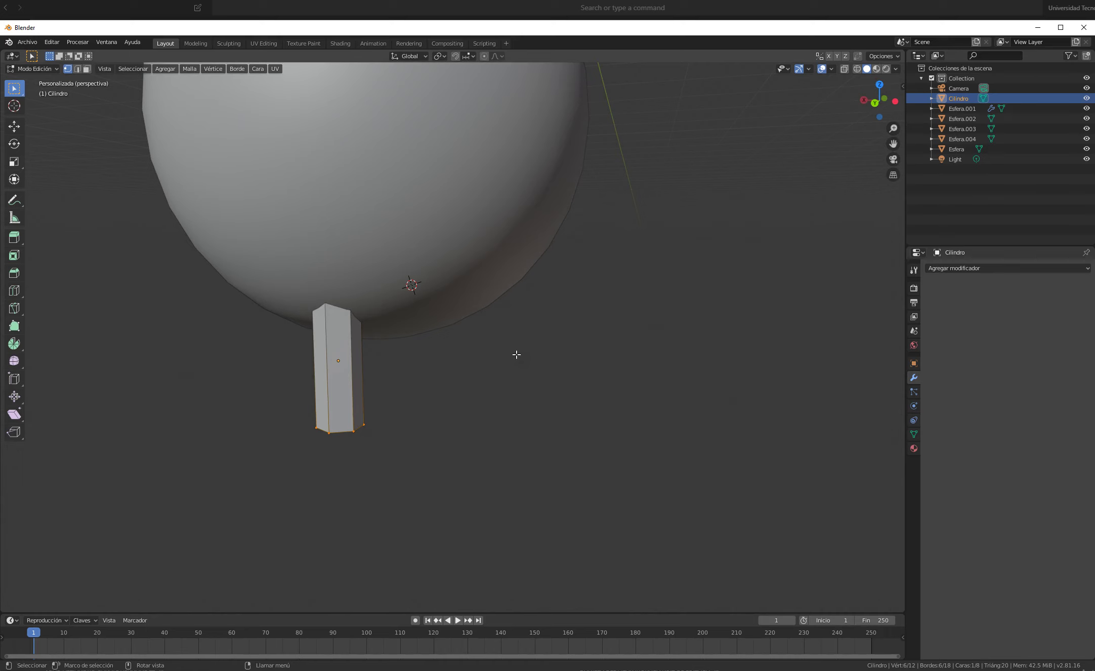
middle_click_drag(320, 457, 288, 457)
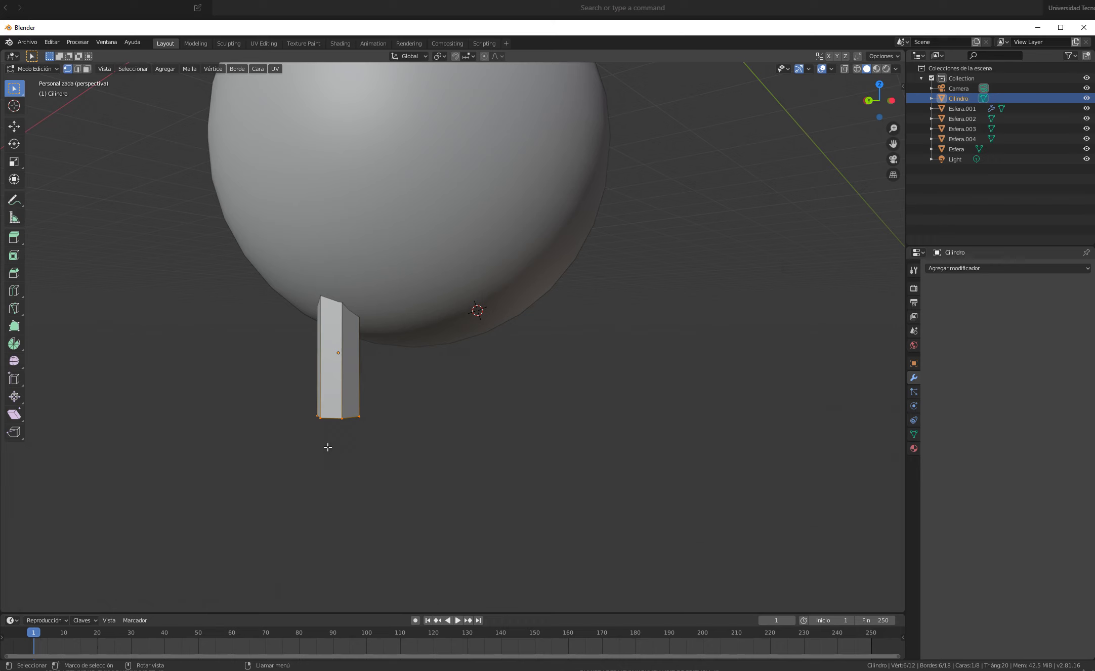
scroll(327, 447, "up", 1)
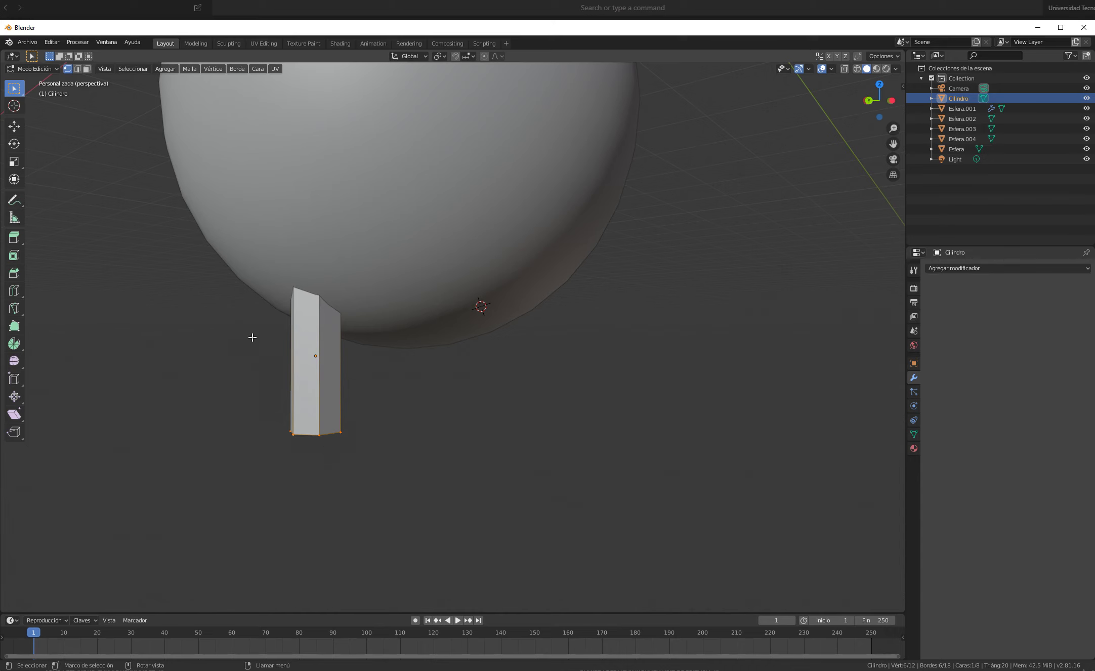
middle_click_drag(303, 383, 332, 357)
scroll(335, 377, "up", 2)
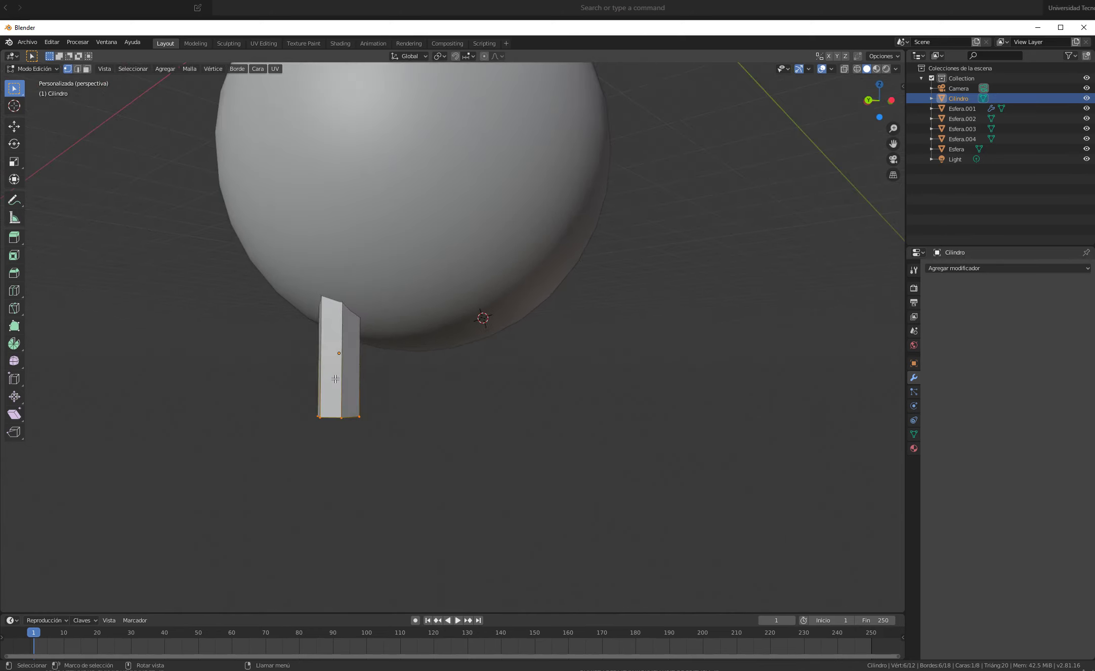
middle_click_drag(321, 421, 409, 419, "shift")
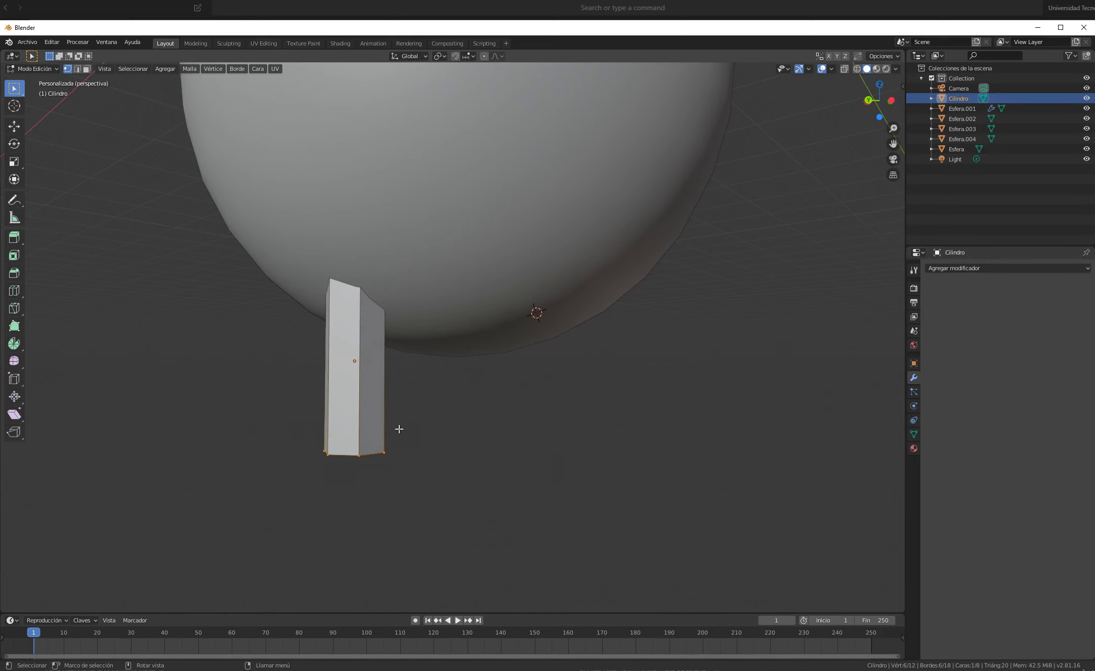
middle_click_drag(440, 447, 374, 408)
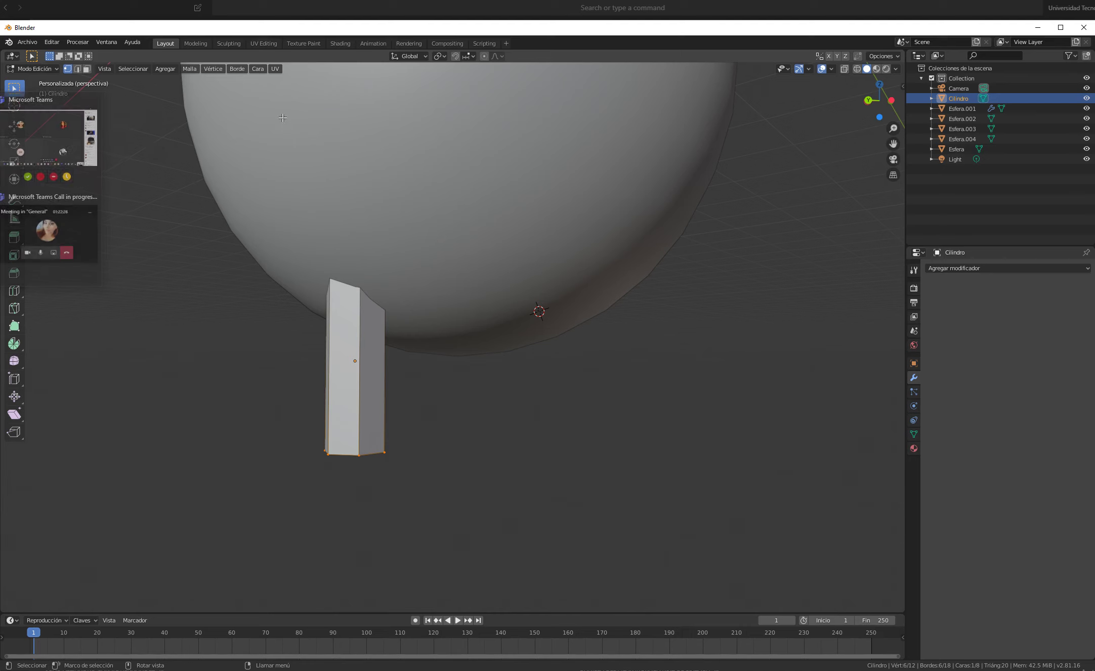
Switch to edge selection, staying in Edit Mode, and activate the Loop Cut tool
left_click(79, 69)
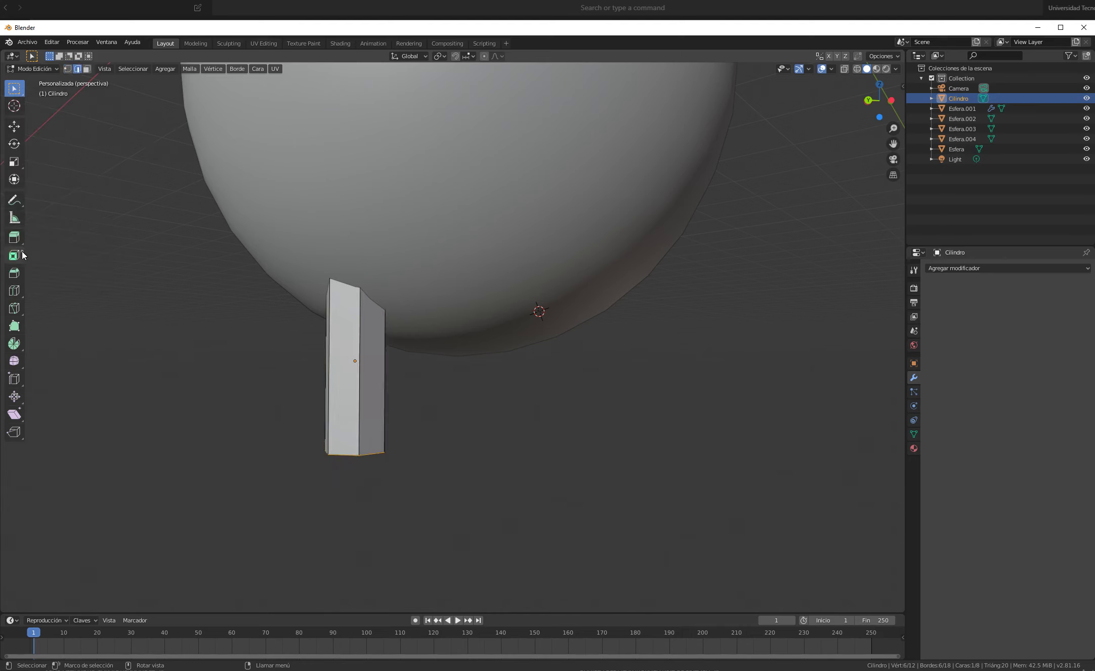
left_click(48, 68)
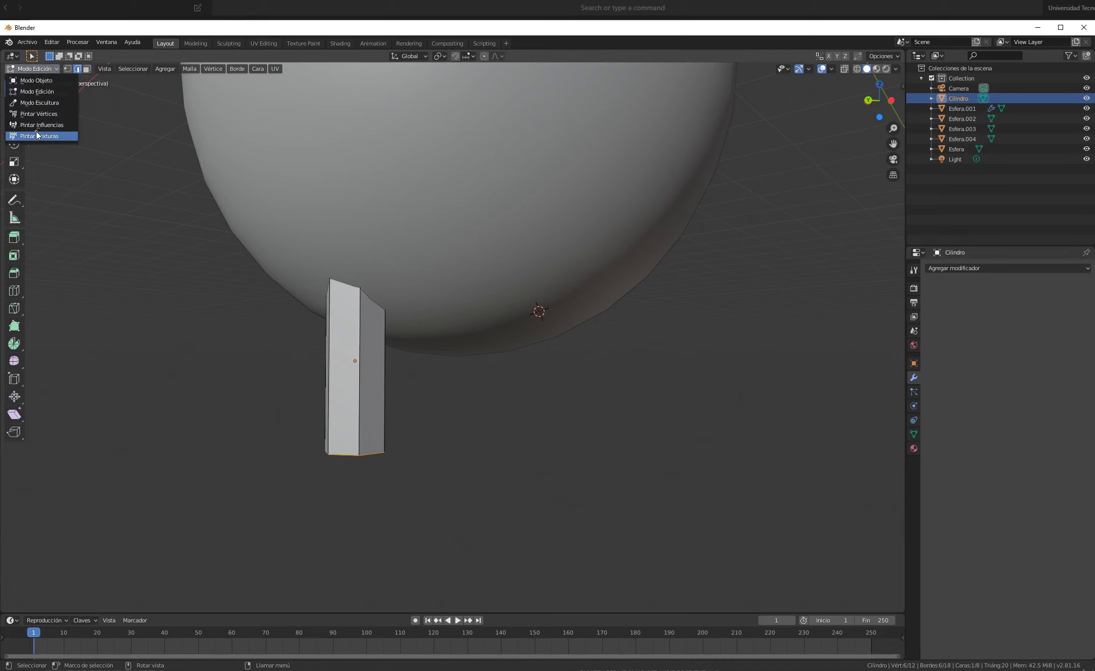
left_click(40, 94)
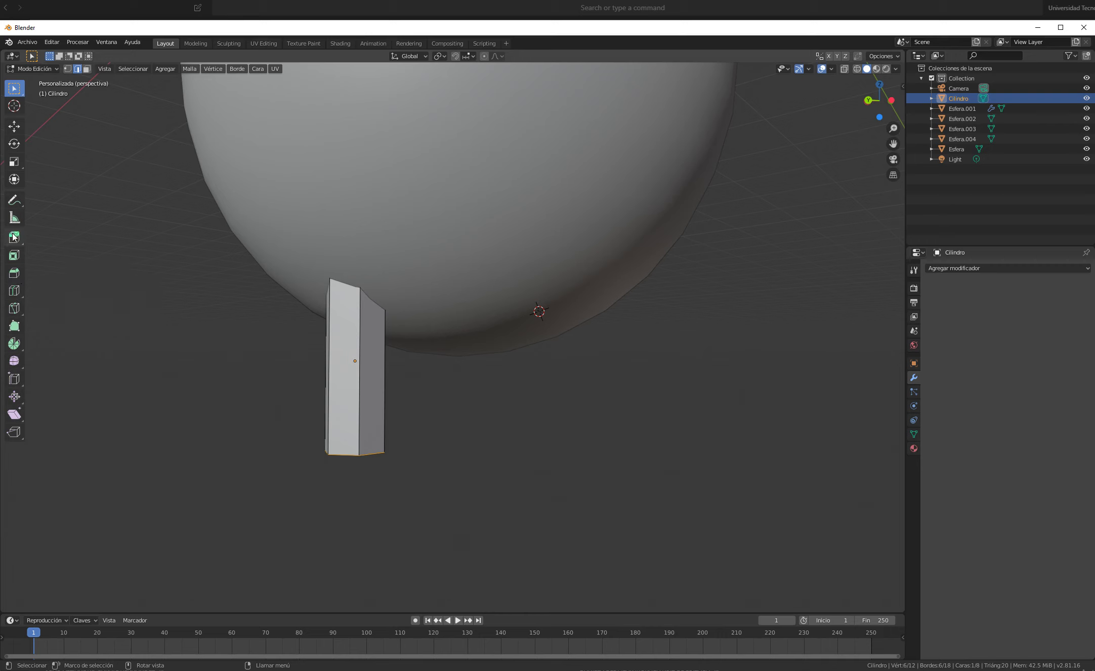
left_click(17, 289)
Examine the leg from below and from the sides, previewing horizontal and lengthwise loop cuts on it
middle_click_drag(403, 432, 414, 377)
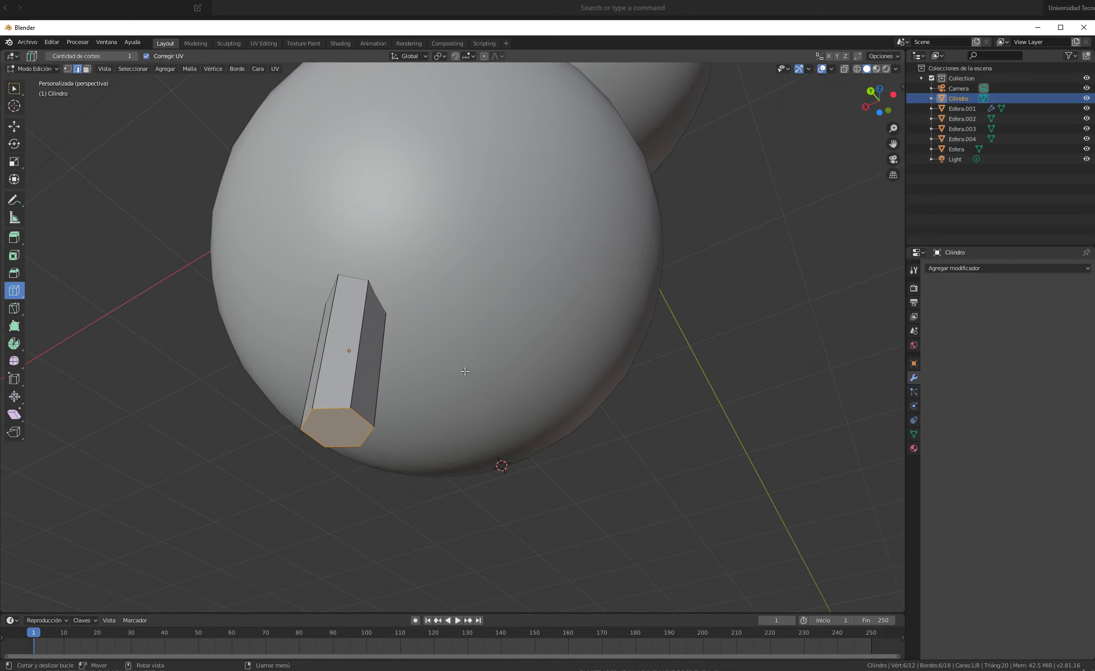
middle_click_drag(448, 356, 450, 371)
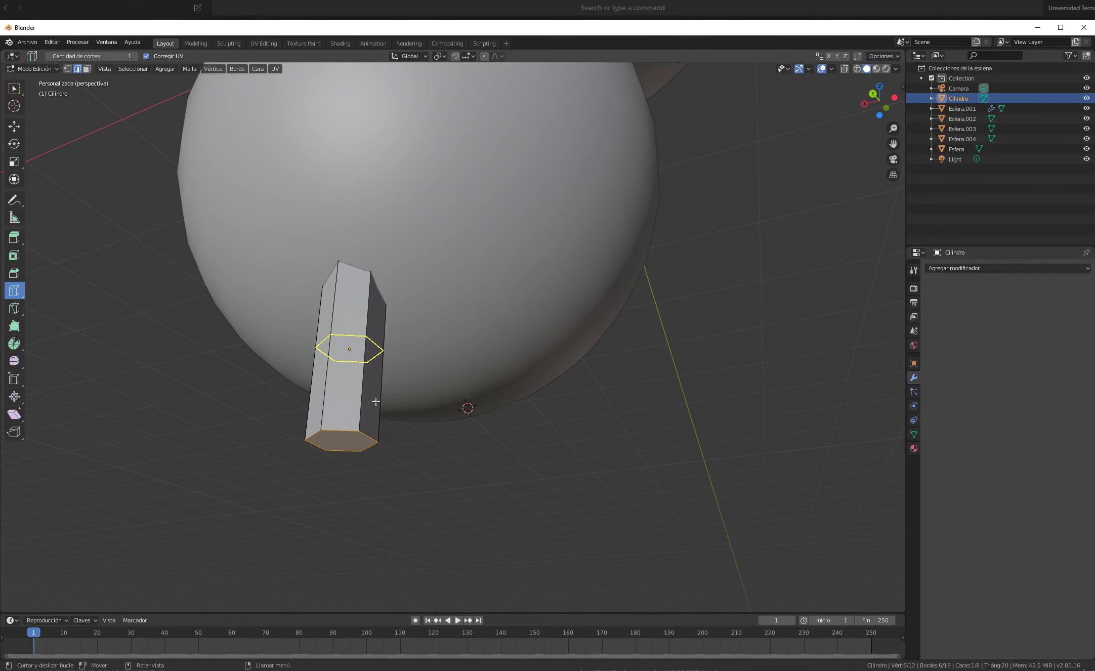
middle_click_drag(375, 401, 416, 424)
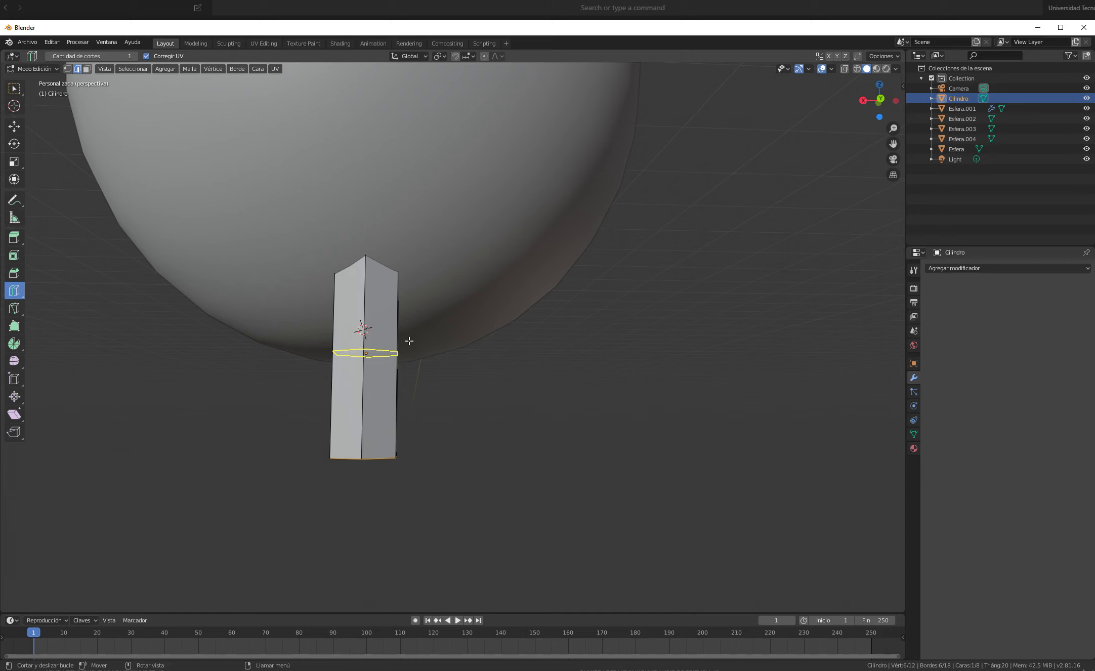
middle_click_drag(453, 394, 374, 374)
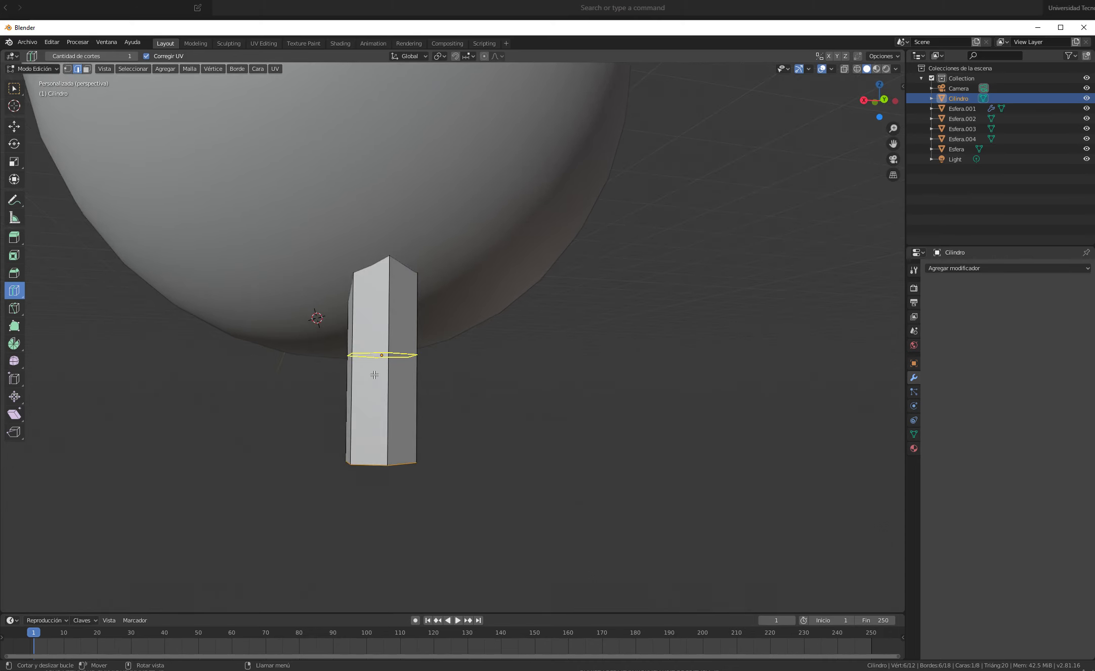
middle_click_drag(501, 386, 485, 370)
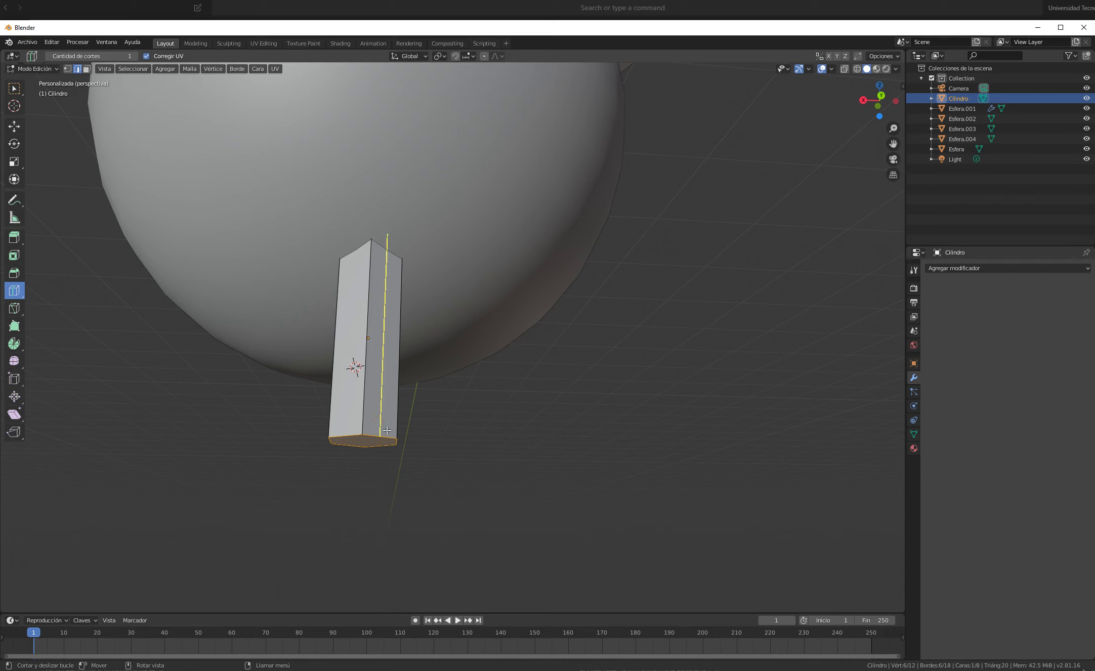
middle_click_drag(420, 442, 420, 380)
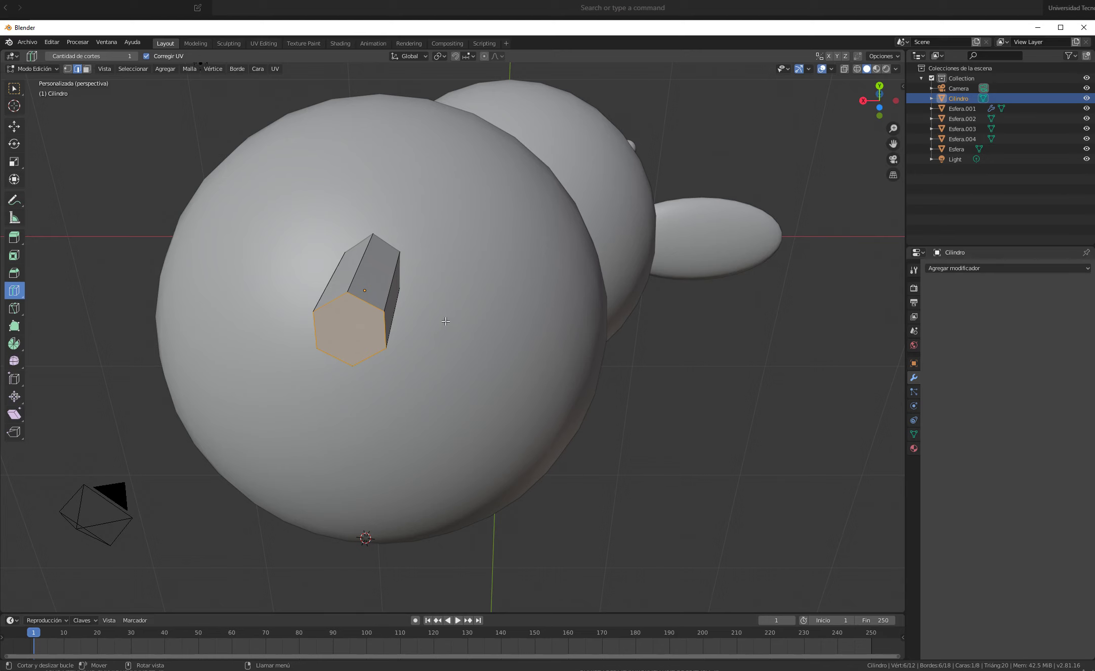
middle_click_drag(446, 321, 478, 249)
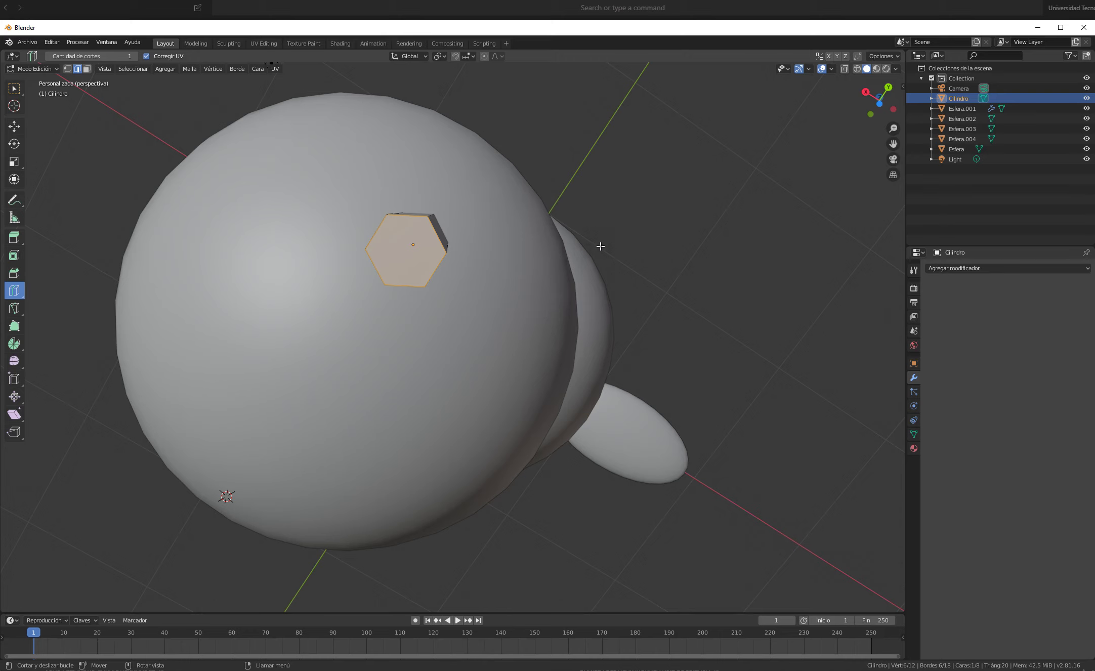
middle_click_drag(601, 247, 584, 340)
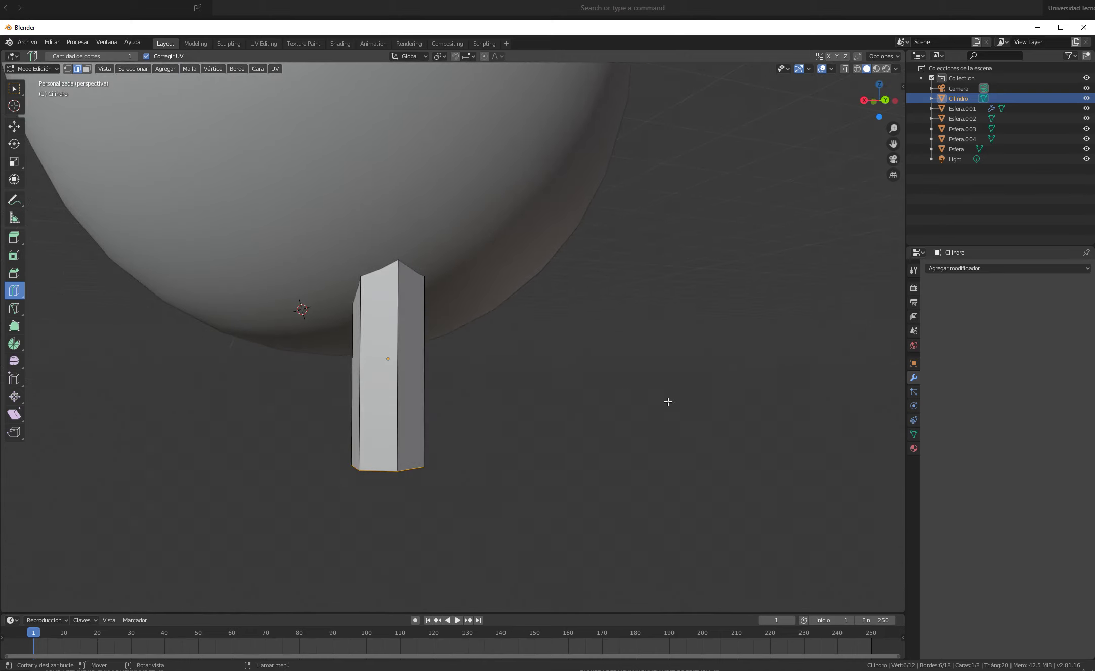
middle_click_drag(667, 401, 599, 362)
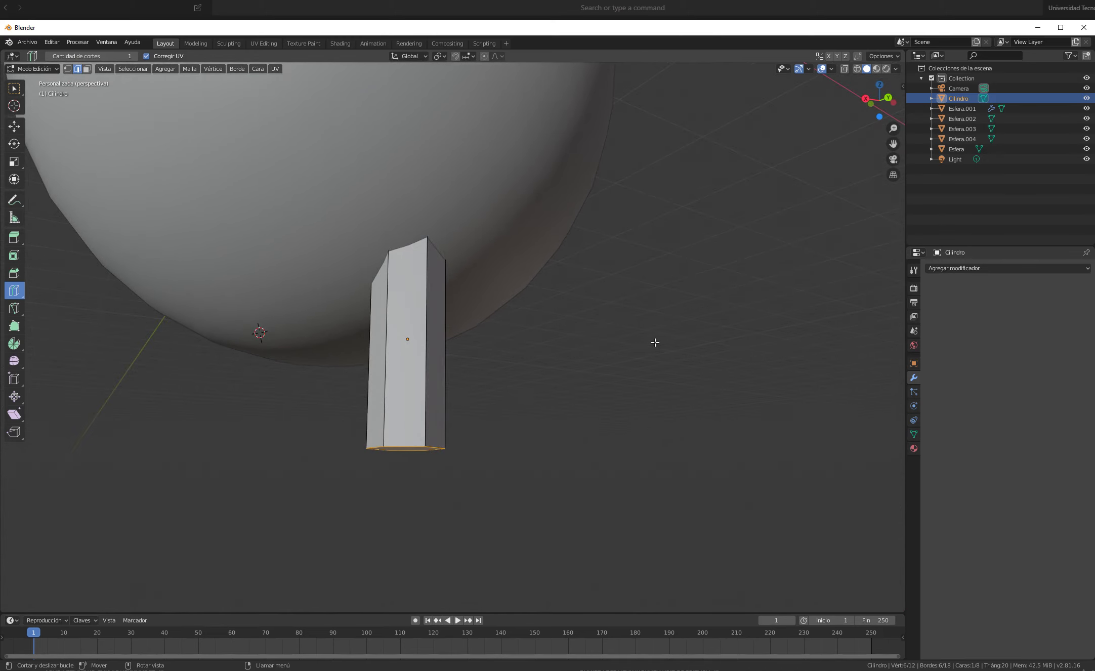
scroll(662, 379, "down", 6)
middle_click_drag(662, 379, 469, 389)
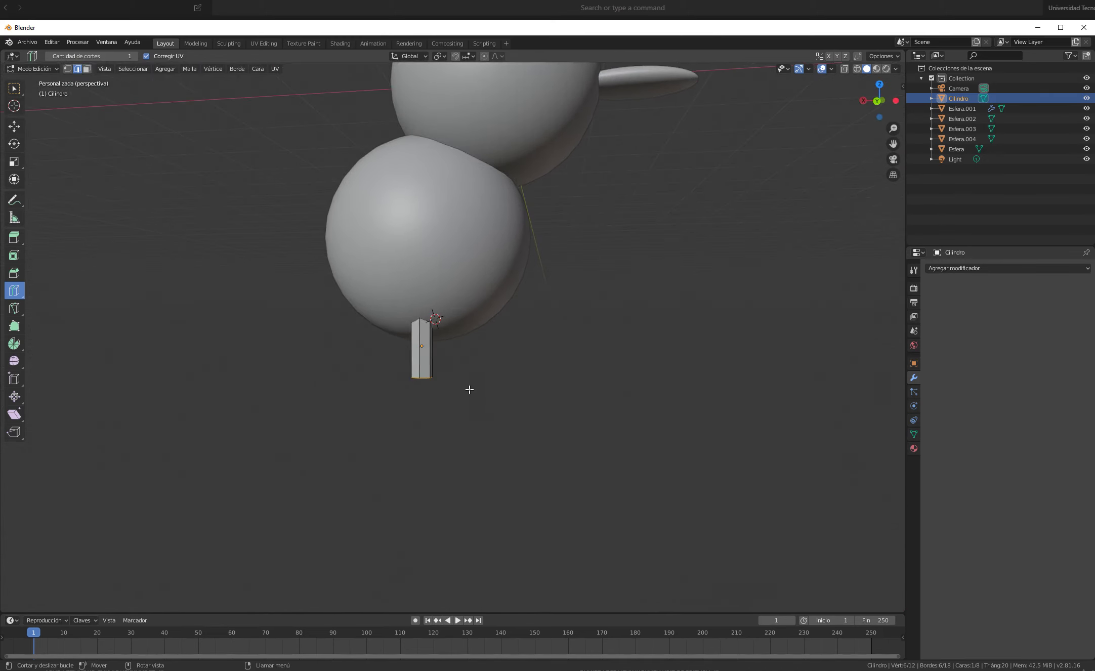
scroll(469, 389, "up", 4)
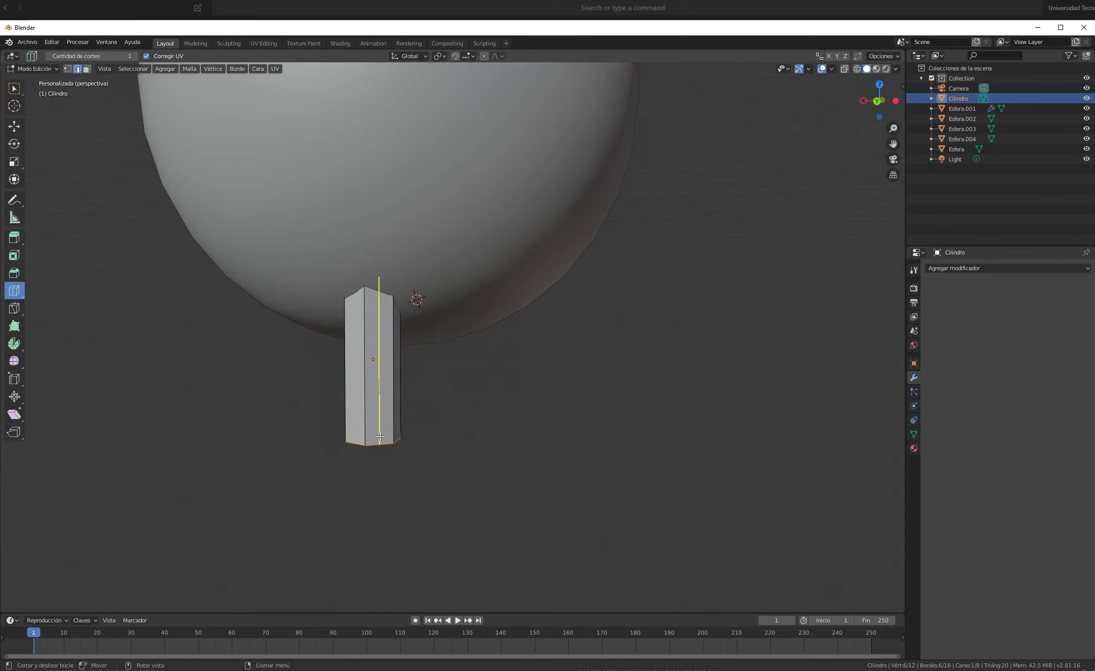
middle_click_drag(454, 435, 442, 396)
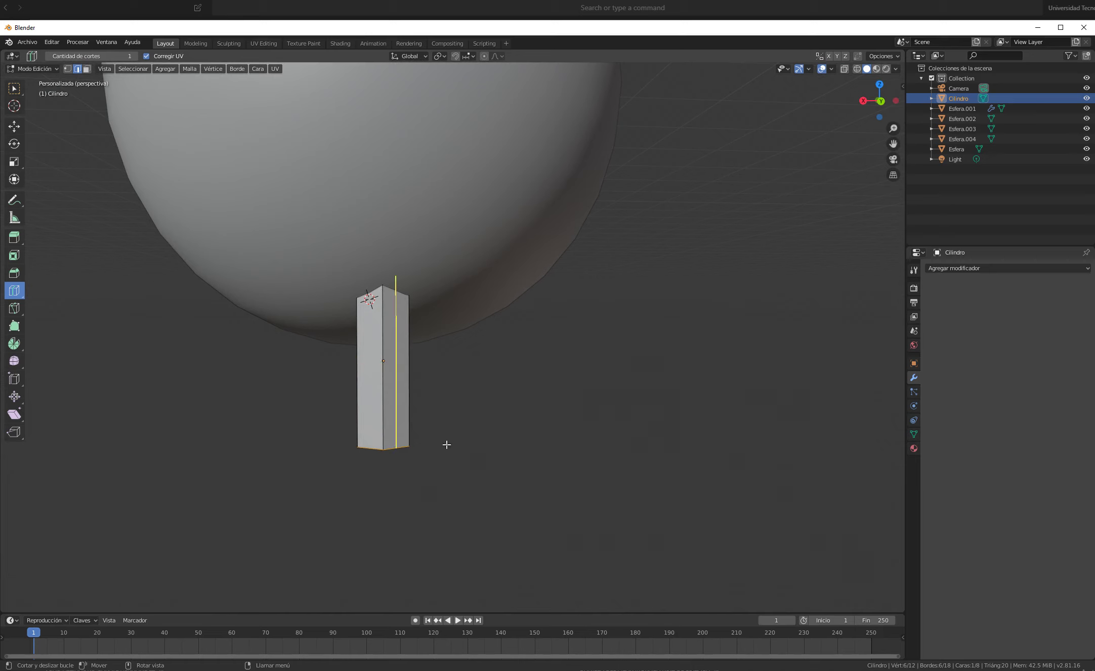
Cut one horizontal loop around the middle of the leg, try a second loop in its lower half, and undo the second
left_click(410, 371)
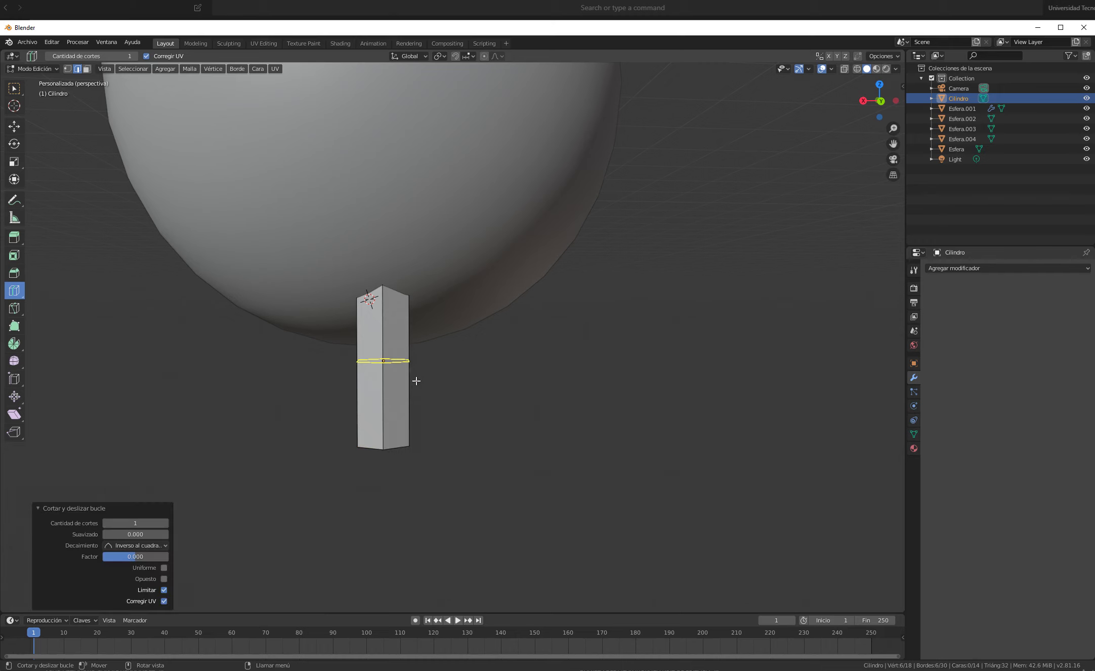
middle_click_drag(504, 499, 441, 478)
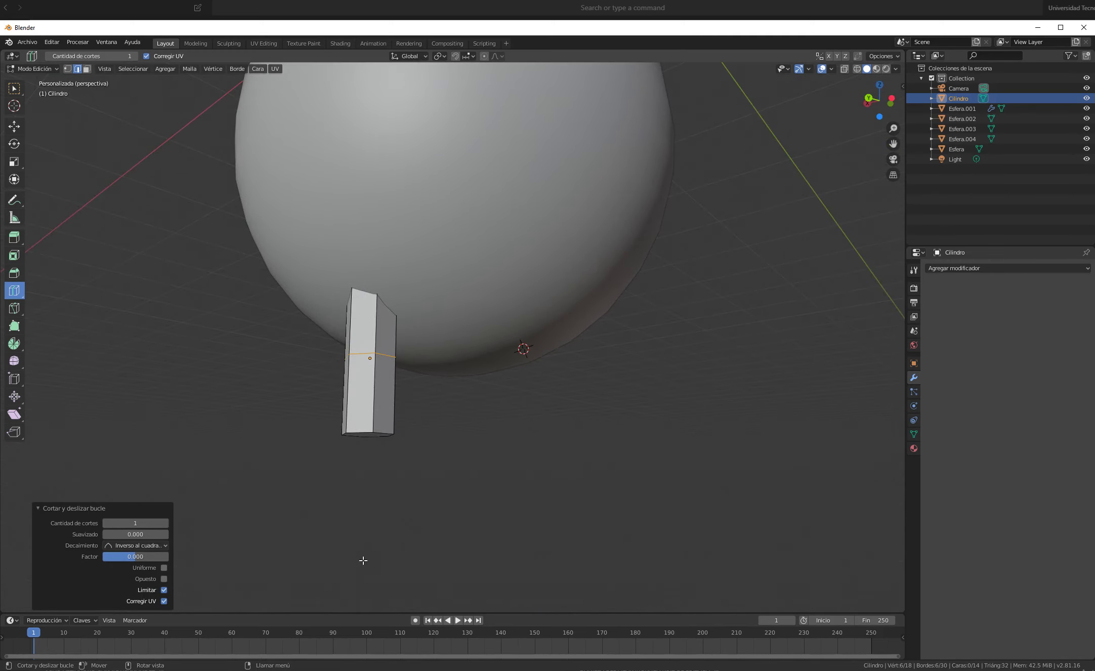
middle_click_drag(387, 542, 425, 570)
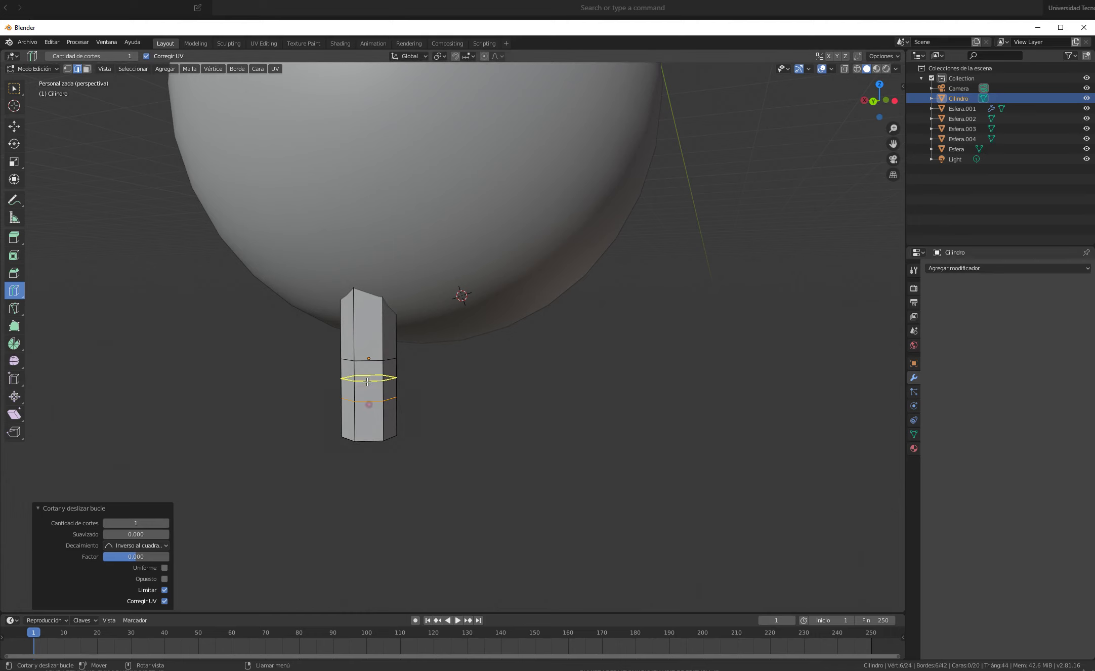
left_click(368, 401)
key("ctrl+z")
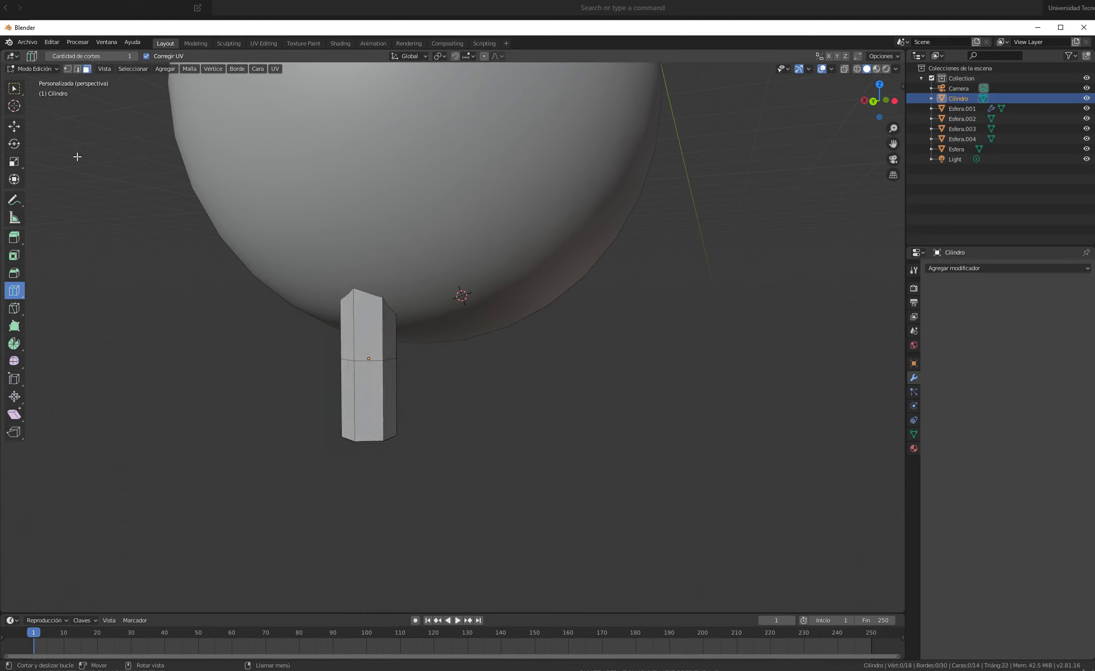
Activate the Move tool and select individual side faces above and below the leg's middle loop
left_click(23, 131)
left_click(361, 327)
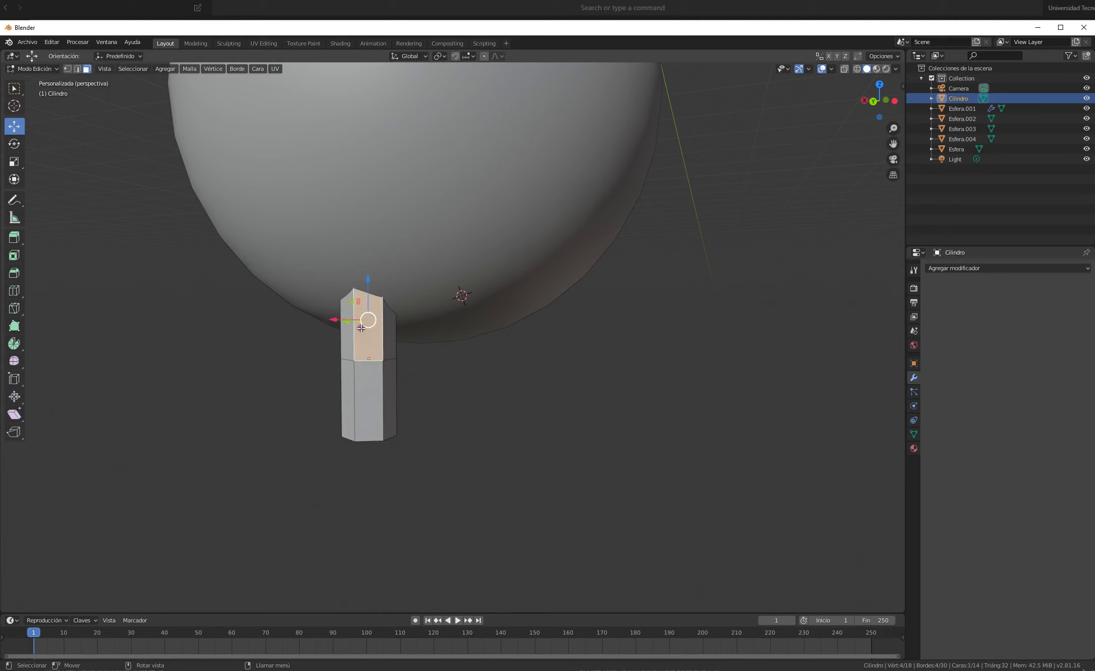
left_click(367, 397)
left_click(395, 384)
left_click(362, 338)
key("ctrl+z")
key("ctrl+z")
left_click(363, 339)
left_click(352, 404)
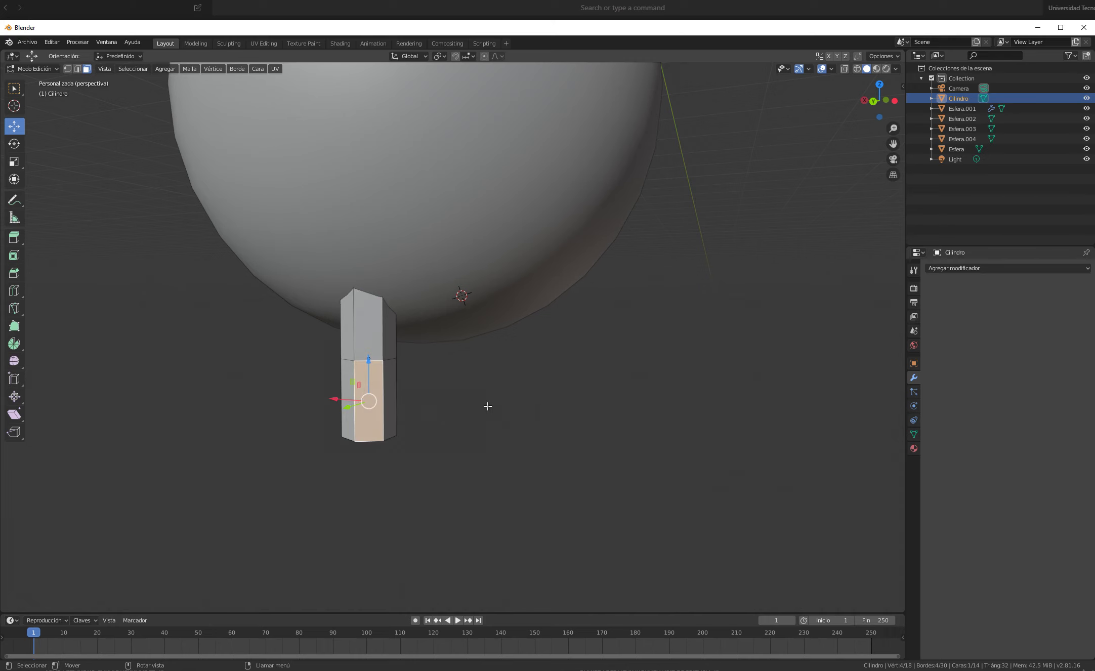
scroll(513, 396, "down", 2)
scroll(513, 396, "up", 2)
Undo the face selections and the loop cut, back to edge selection on the uncut leg
key("ctrl+z")
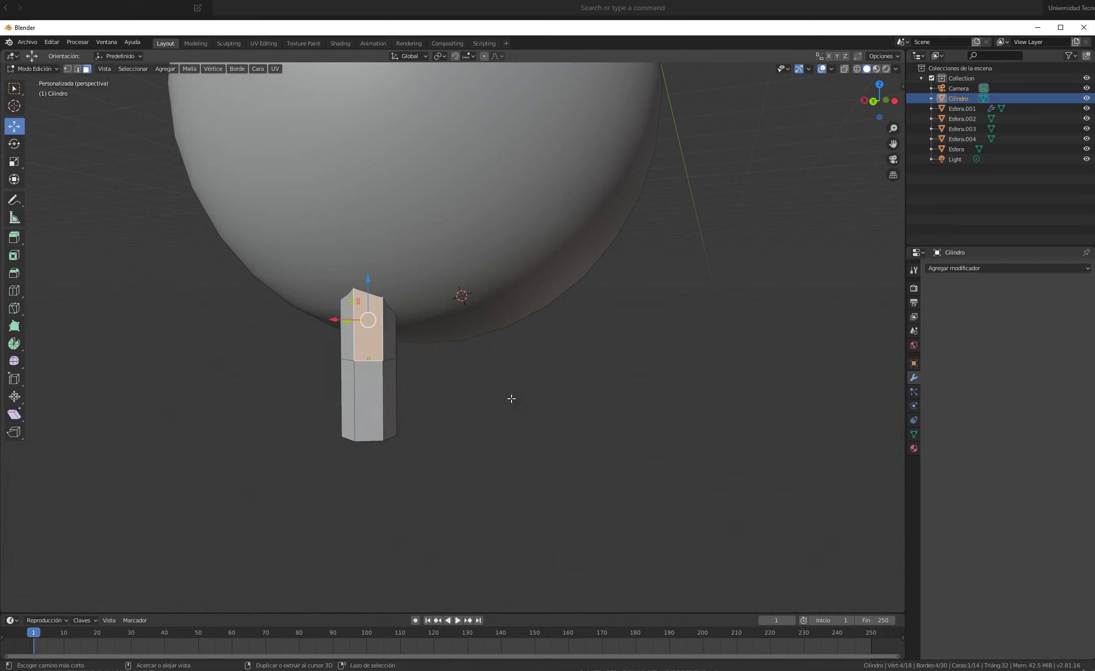
key("ctrl+z")
key("ctrl+z")
key("ctrl+z")
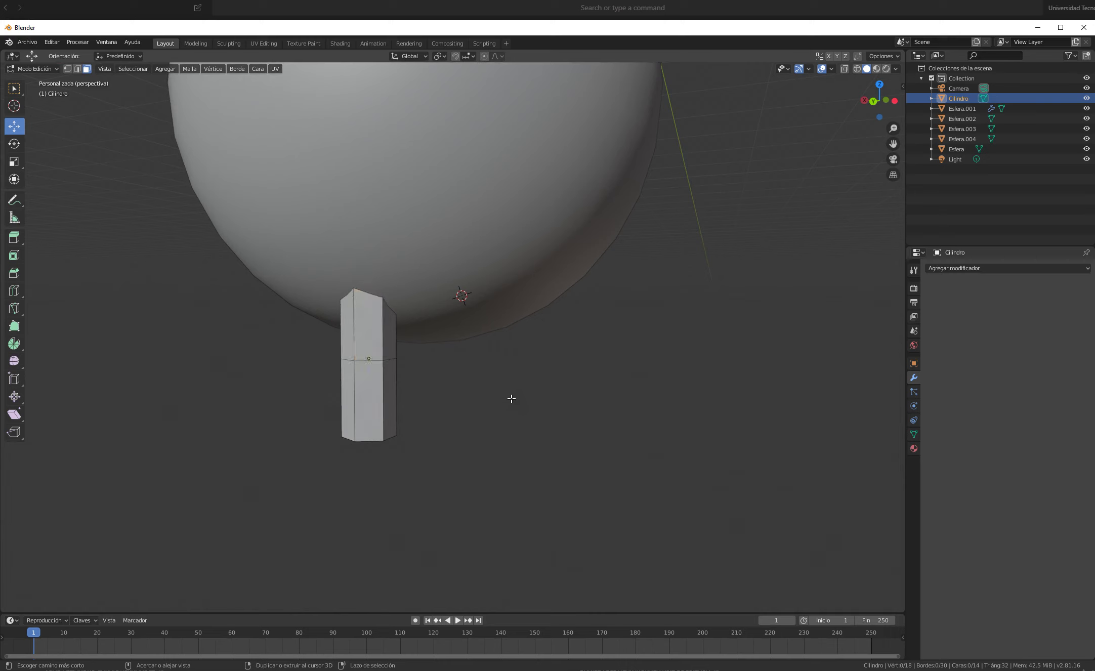
key("ctrl+z")
key("ctrl+z")
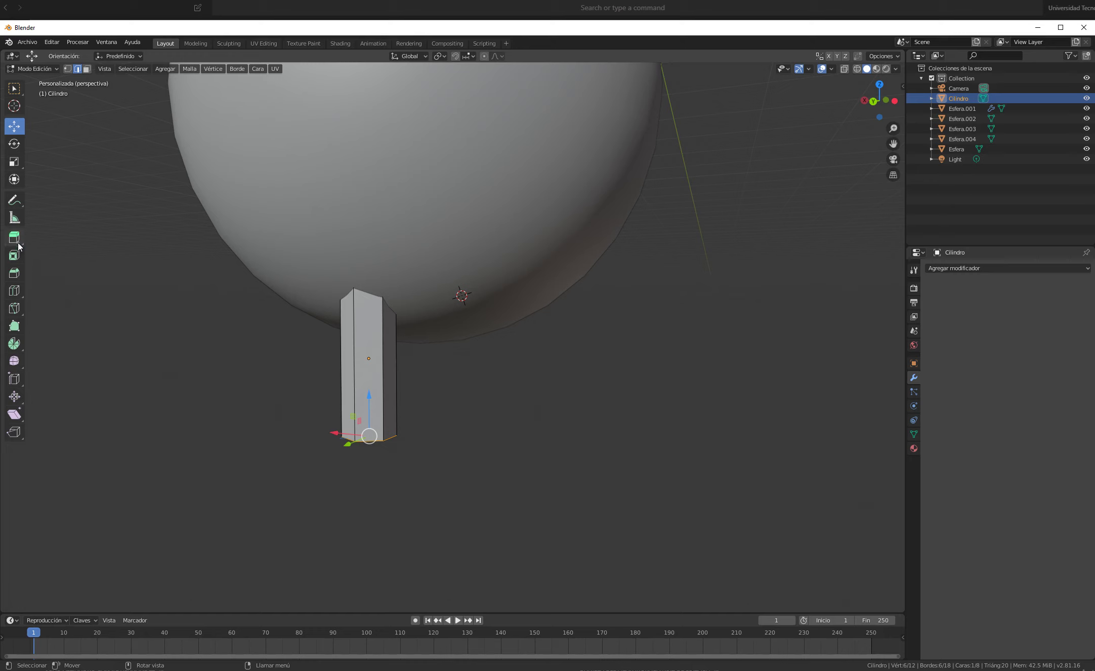
Cut a single horizontal edge loop around the leg at mid-height with the Loop Cut tool
left_click(14, 290)
left_click_drag(368, 361, 385, 413)
middle_click_drag(569, 498, 605, 493)
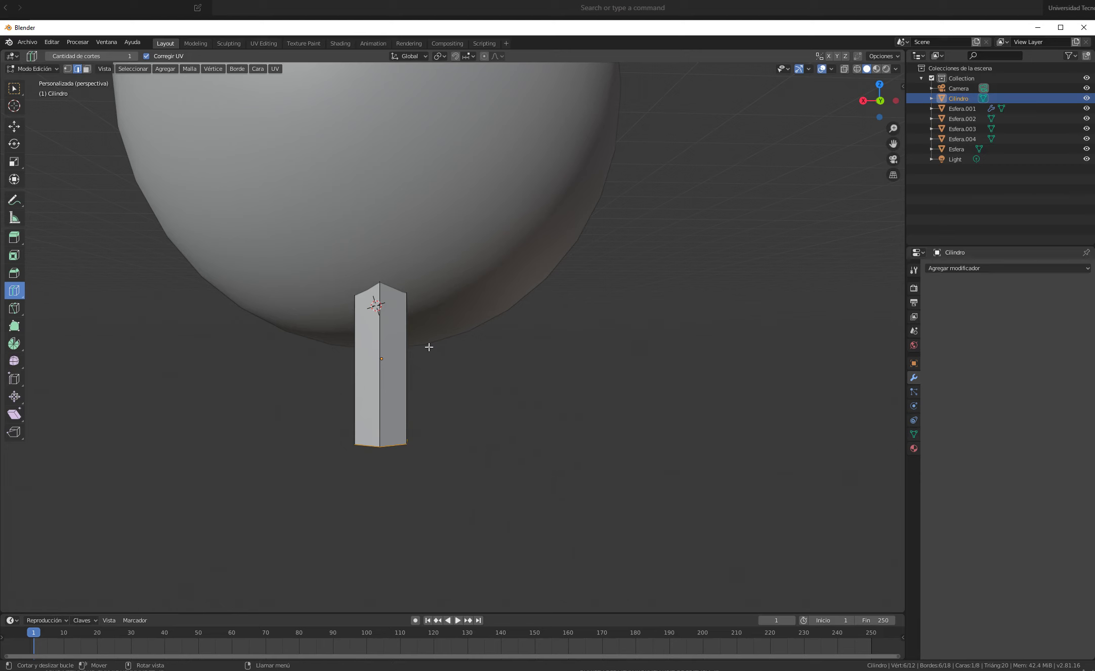
left_click(388, 366)
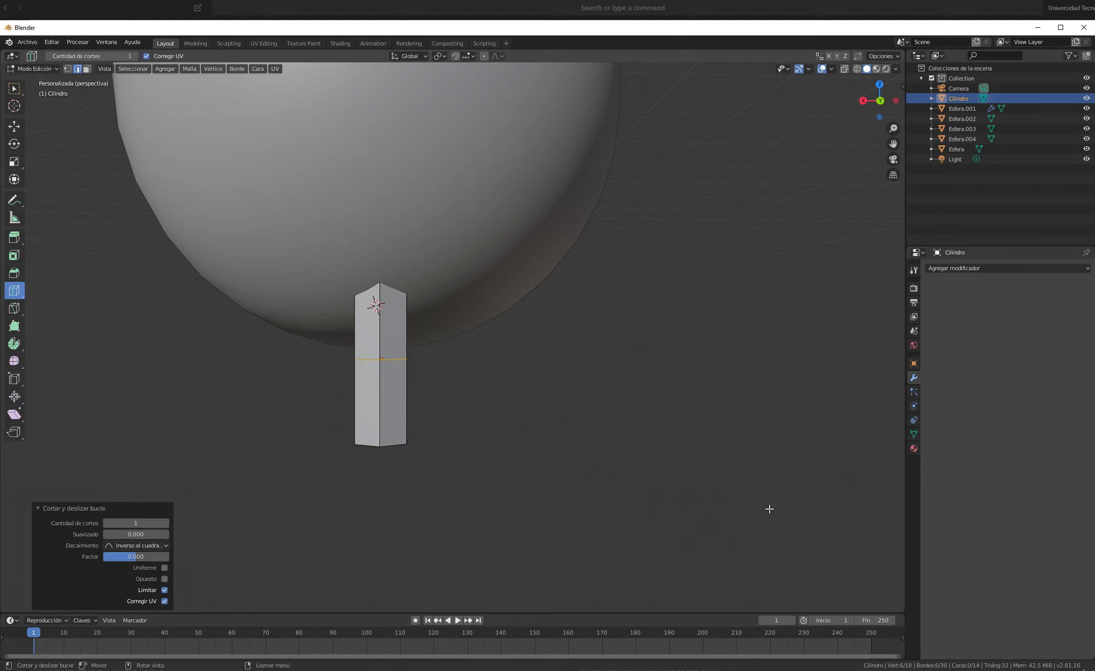
Lower the leg's middle edge loop about 0.21 m along Z with the Move tool, then try an X shift and undo it
middle_click_drag(769, 508, 757, 515)
scroll(457, 426, "up", 2)
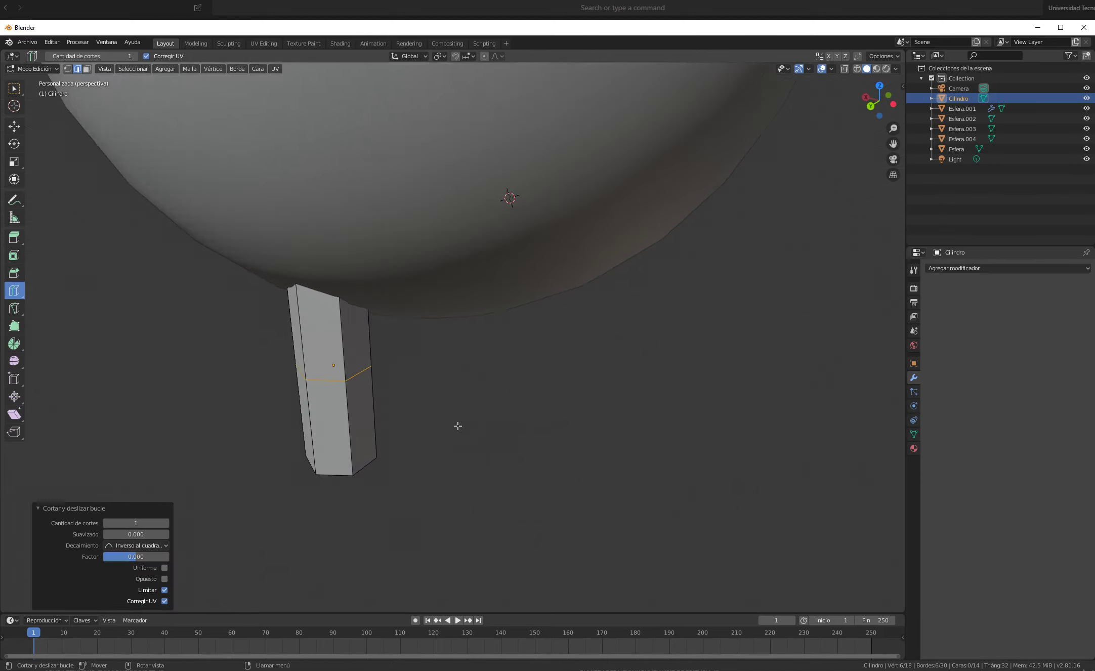
scroll(458, 426, "up", 1)
key("shift+space")
key("g")
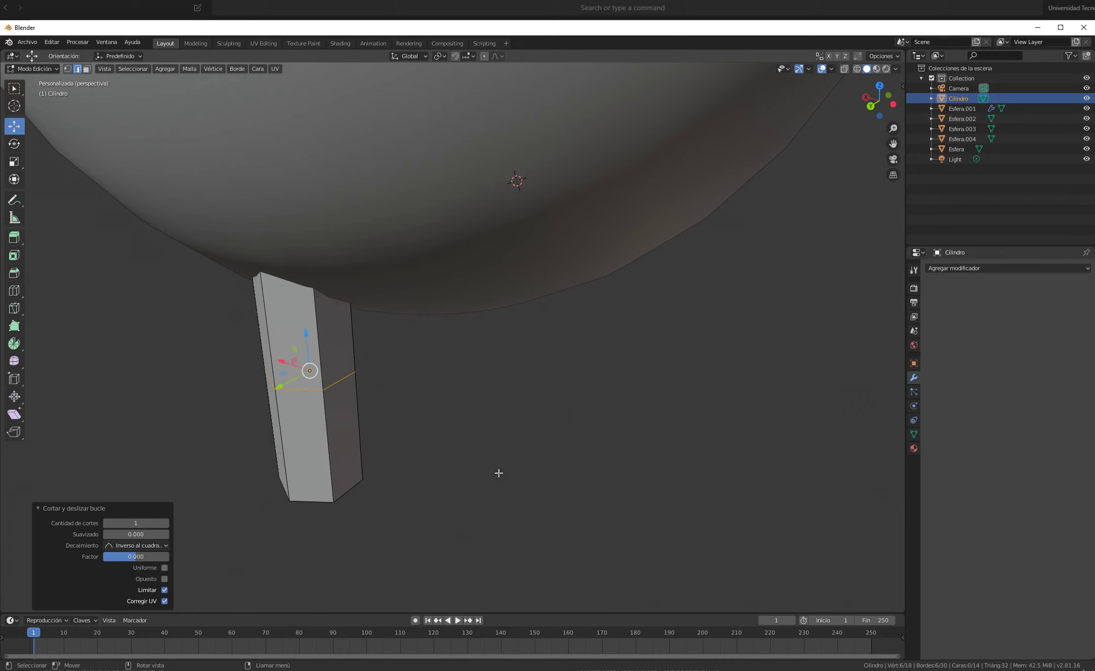
key("KP_Decimal")
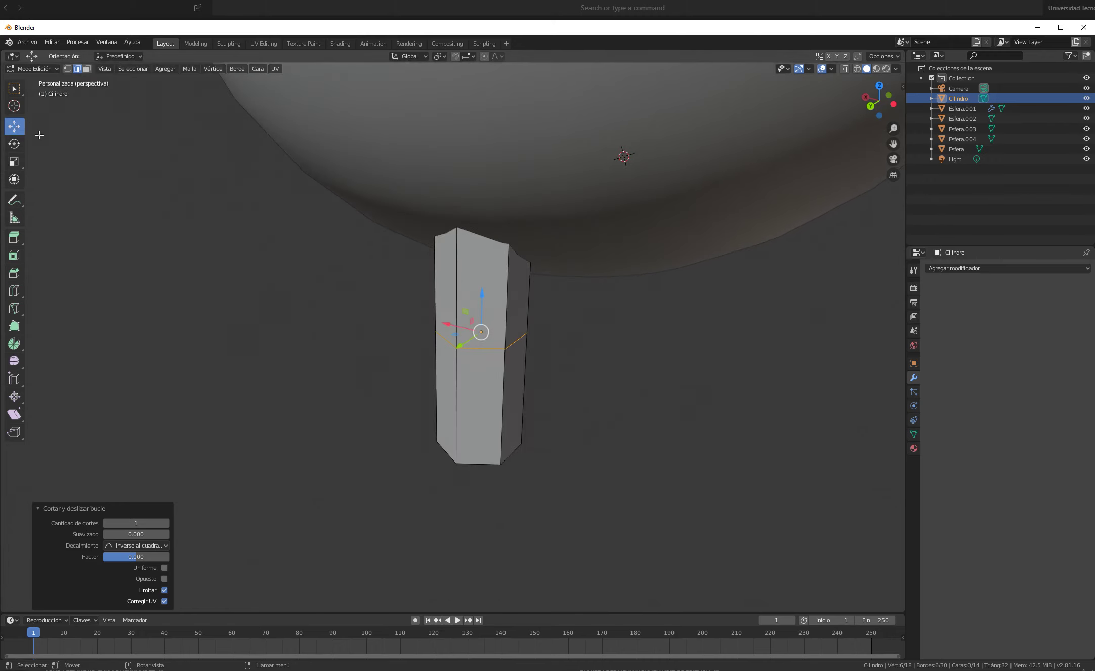
left_click_drag(482, 295, 506, 381)
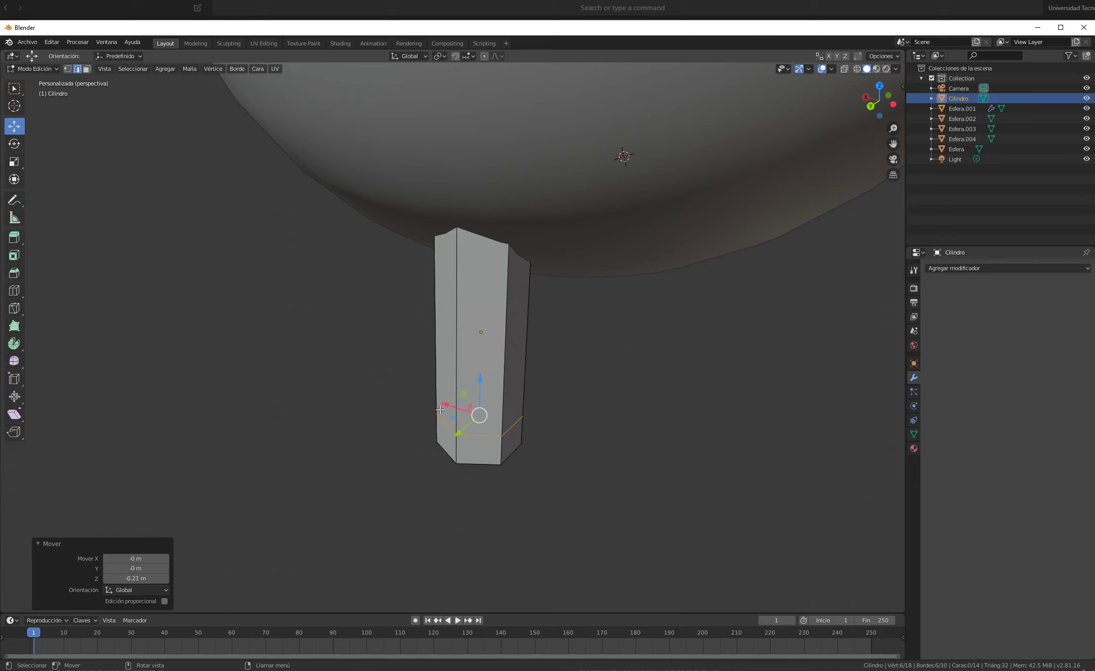
left_click_drag(441, 405, 459, 406)
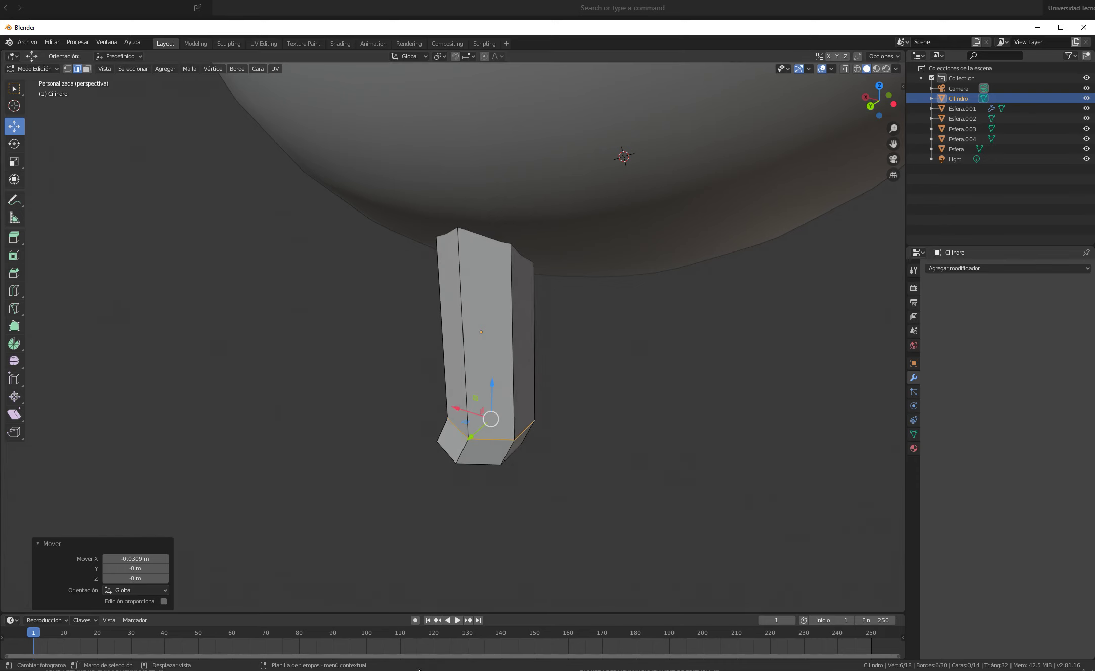
key("ctrl+z")
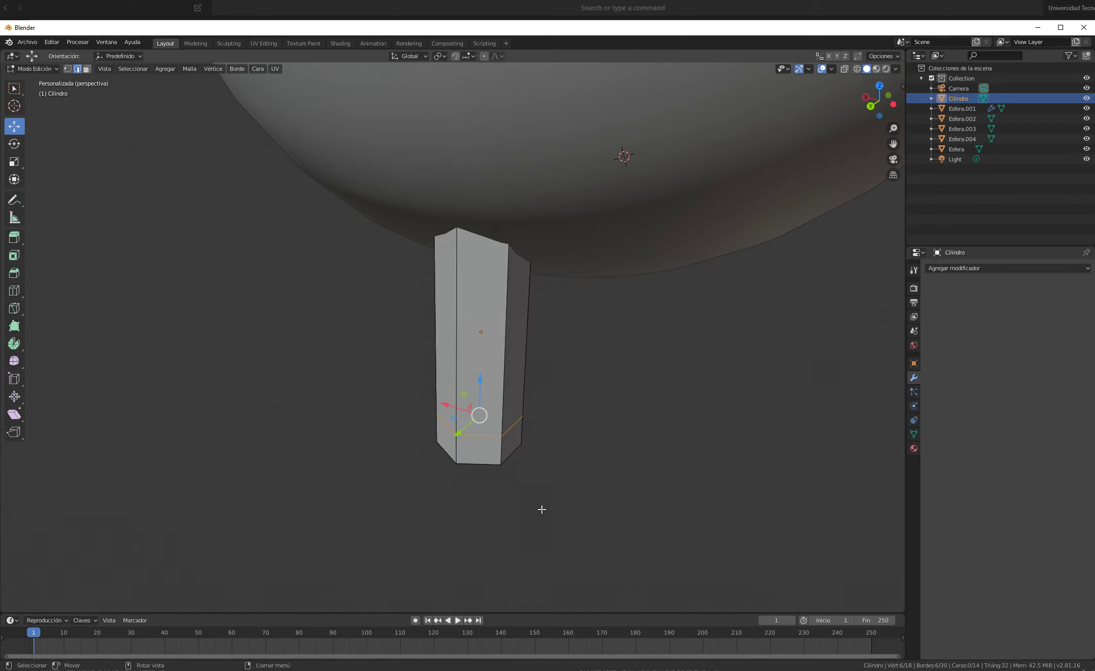
Raise the selected edge loop about 0.188 m along Z toward the leg's mid-height
middle_click_drag(538, 511, 633, 466)
scroll(635, 463, "down", 3)
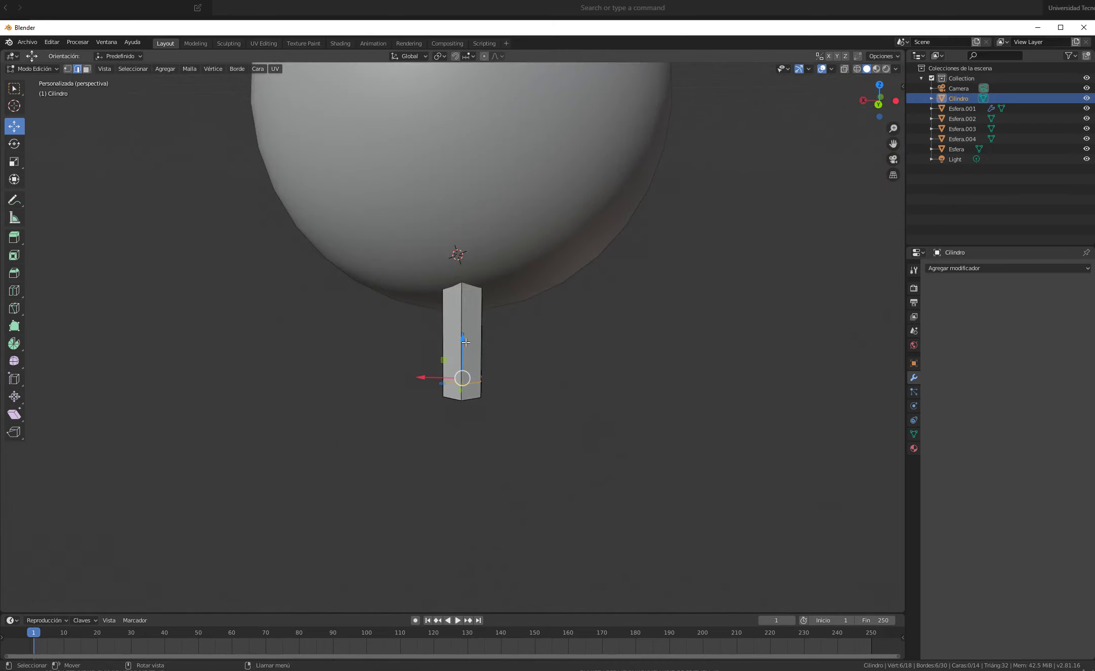
left_click_drag(463, 341, 468, 299)
middle_click_drag(506, 365, 535, 372)
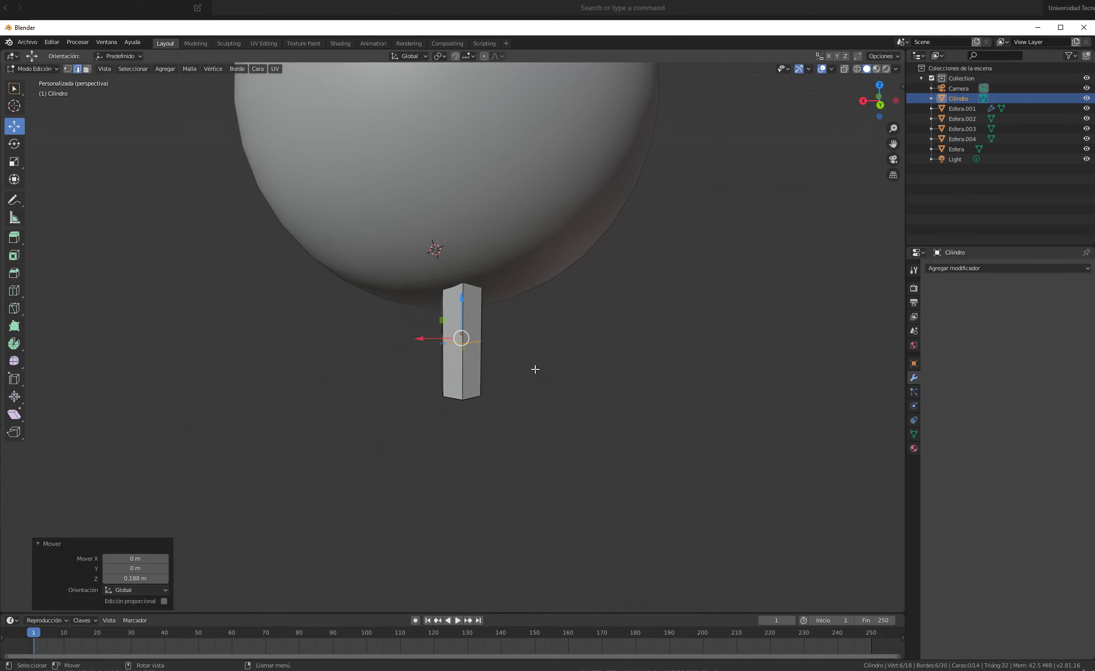
In the back orthographic view, bend the leg into a knee by moving the loop about 0.08 m along X and -0.029 m along Z
left_click(863, 101)
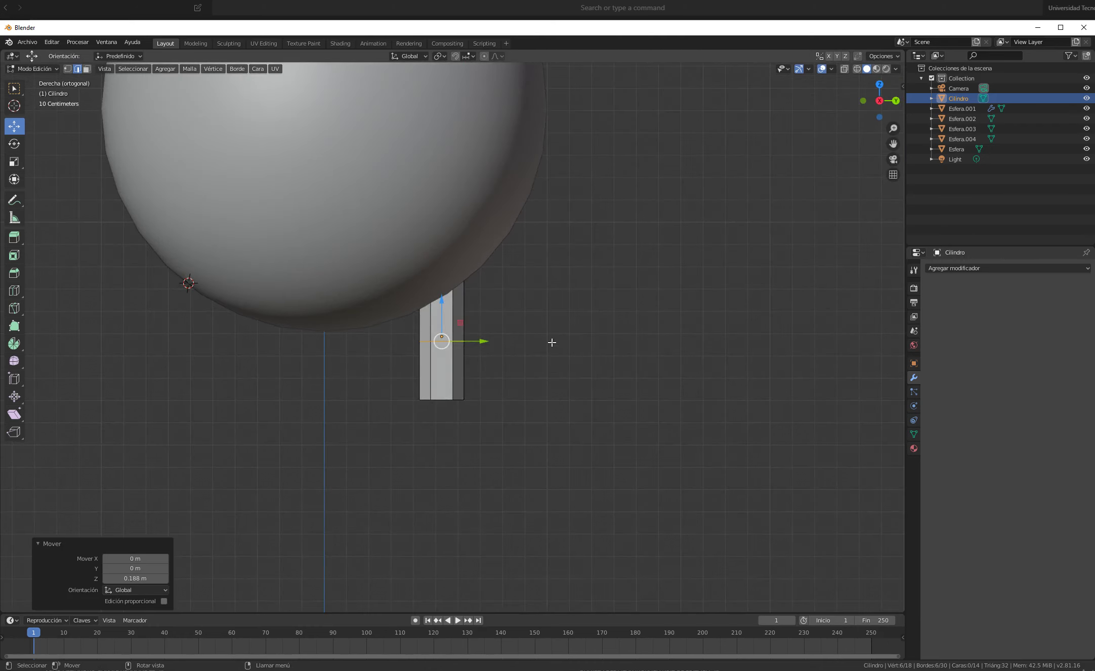
left_click(896, 100)
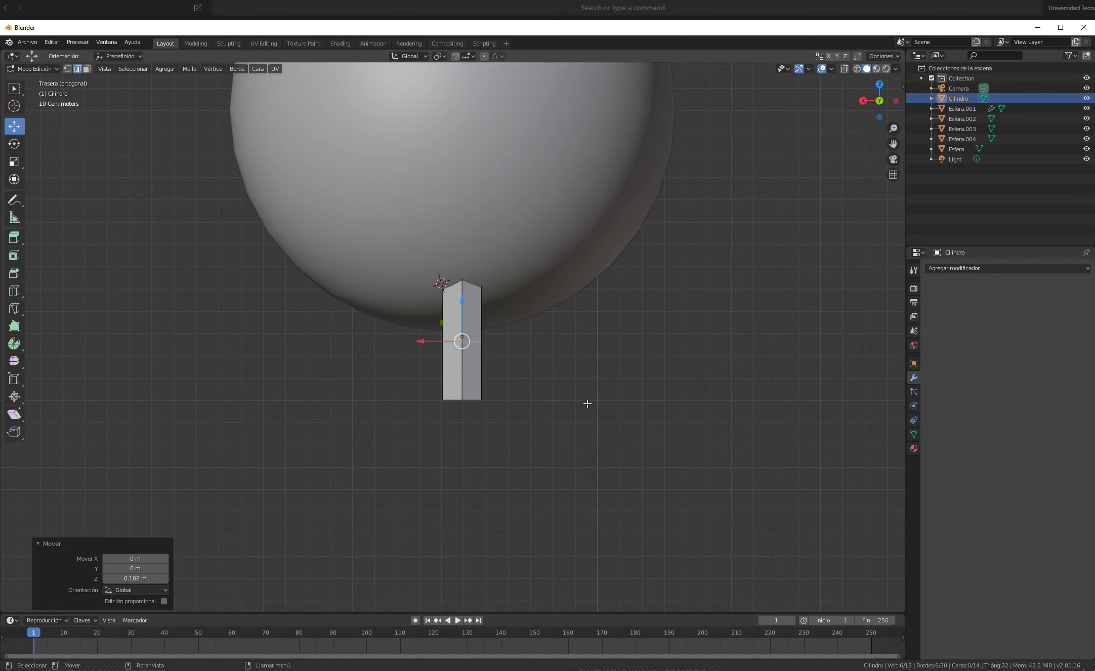
scroll(587, 404, "down", 4)
left_click_drag(413, 338, 406, 344)
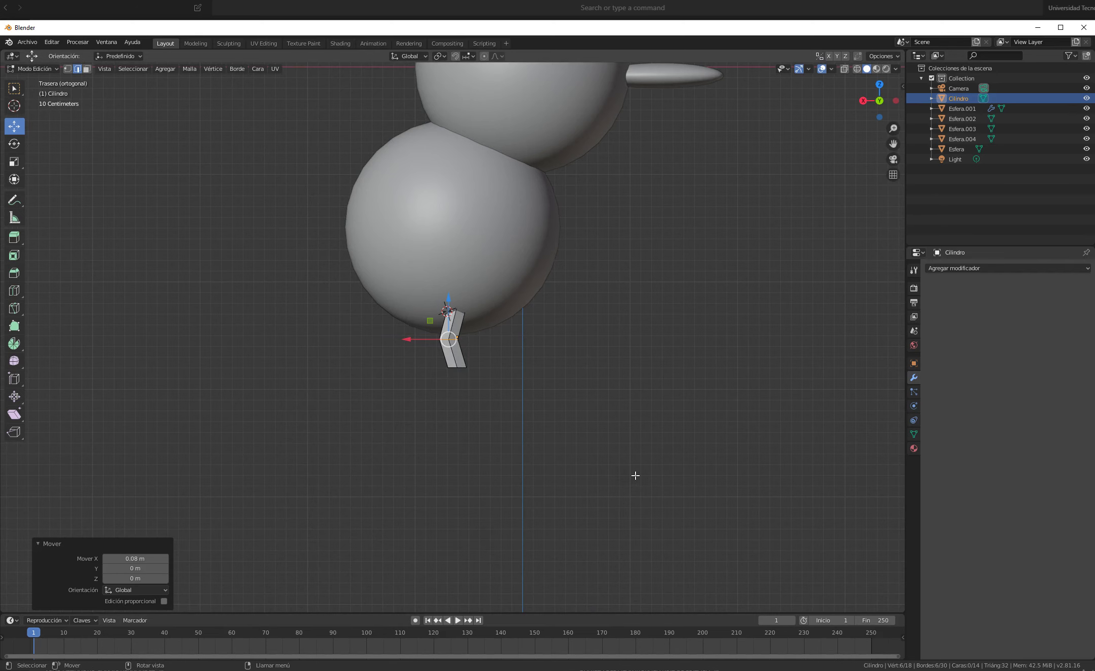
scroll(626, 449, "up", 5)
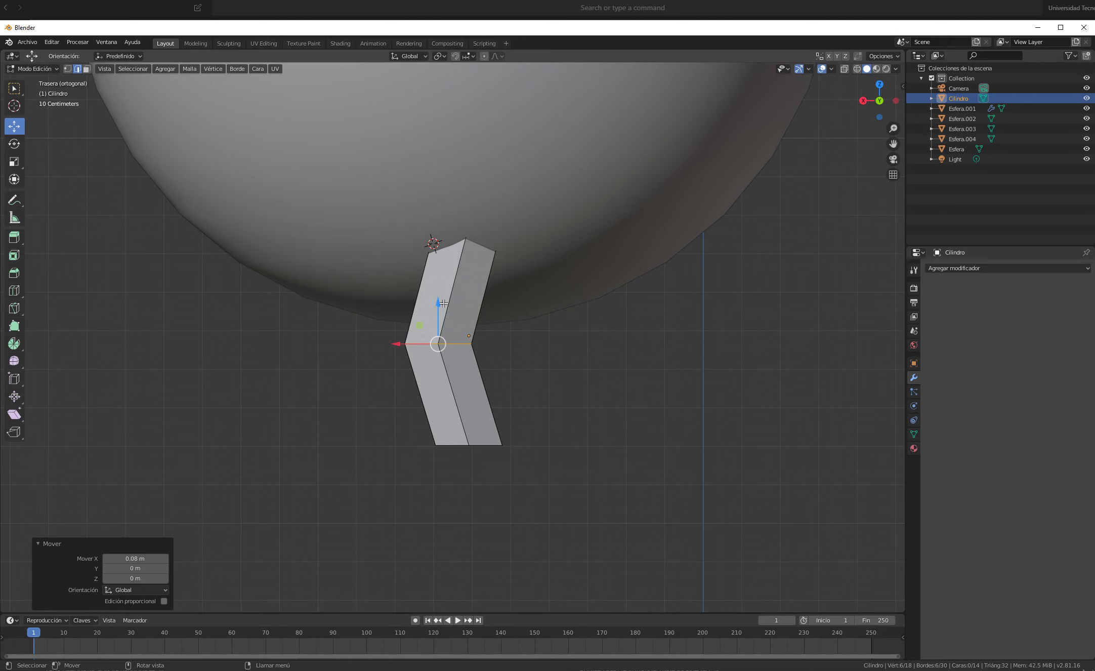
mouse_move(438, 302)
left_mouse_down()
mouse_move(445, 387)
mouse_move(443, 318)
left_mouse_up()
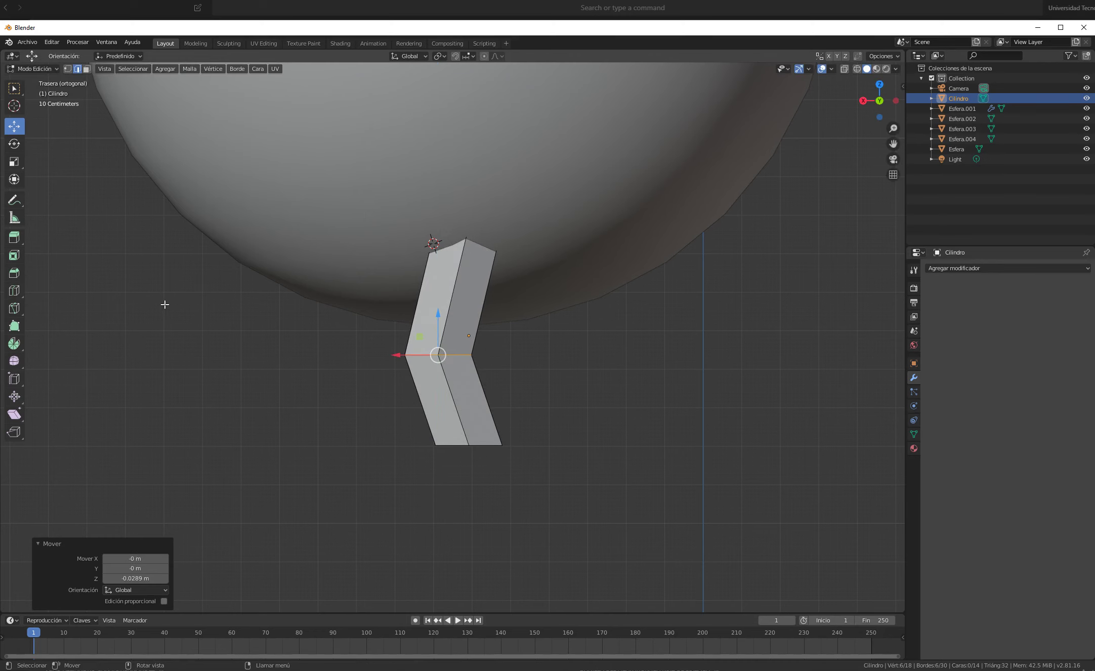
Cut a second edge loop around the lower leg and slide it toward the foot end with a factor of about 0.484
left_click(13, 293)
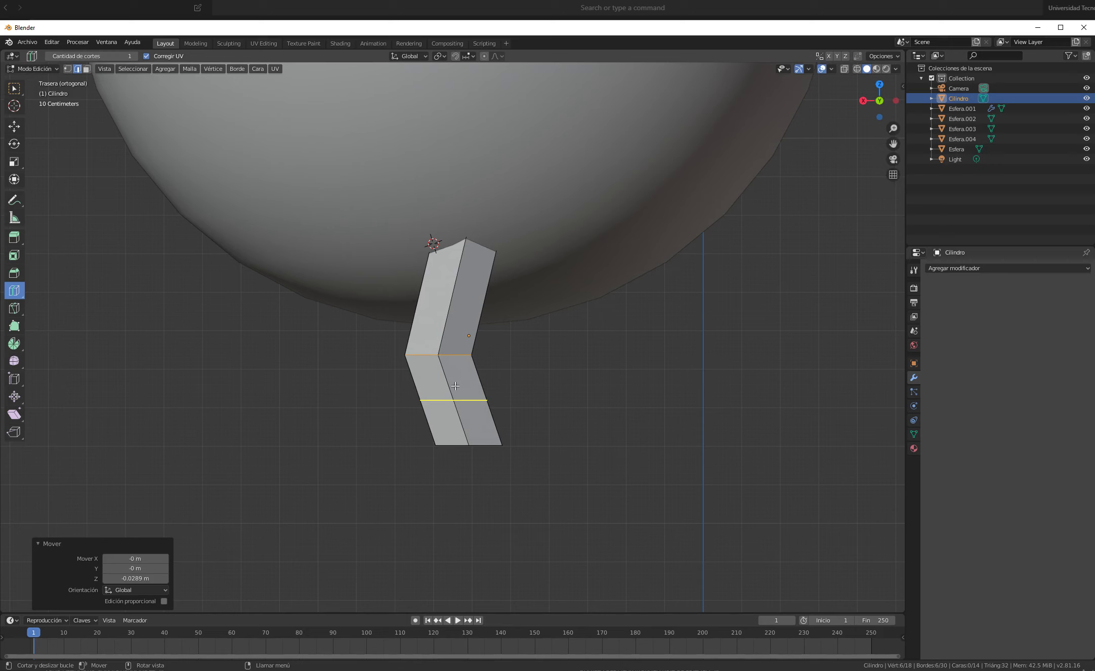
left_click_drag(455, 386, 477, 401)
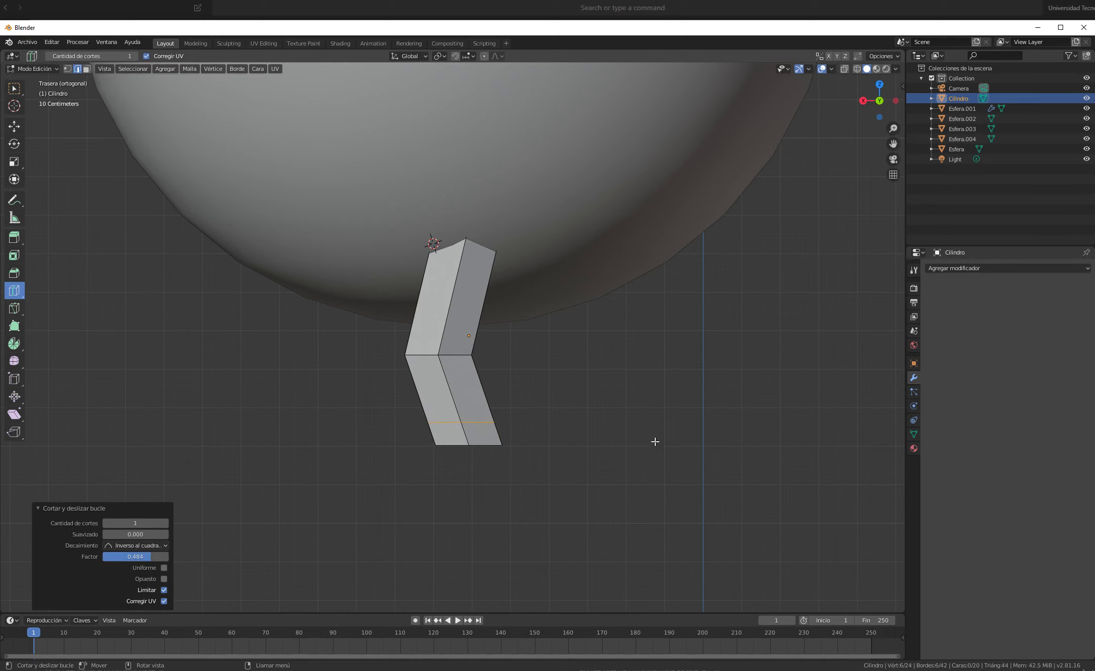
middle_click_drag(709, 426, 674, 433)
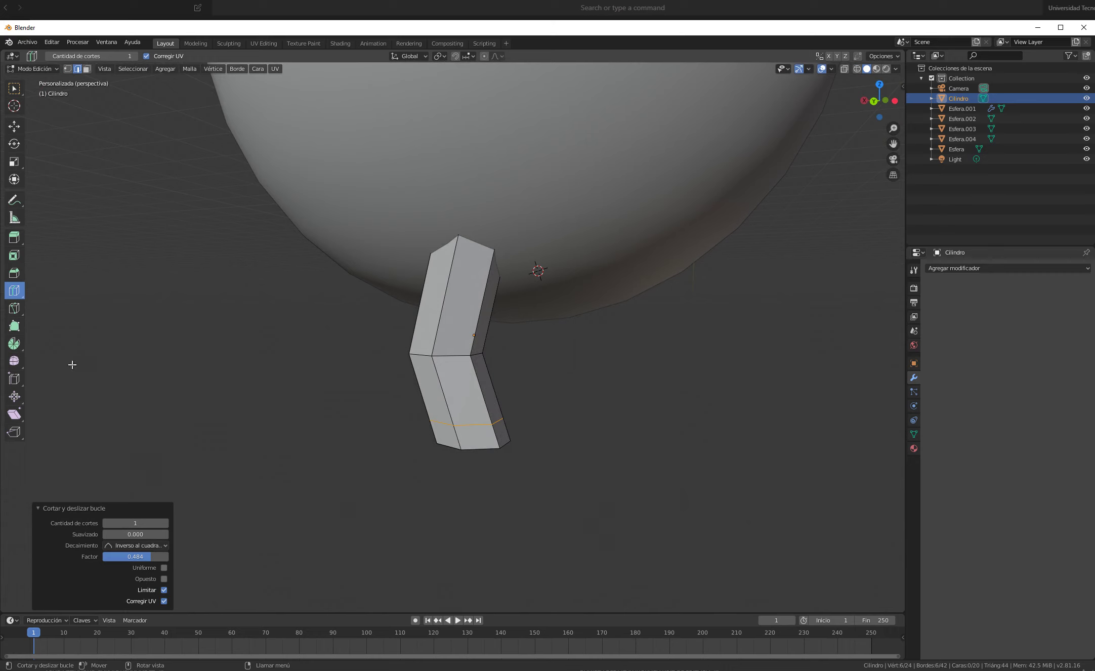
Activate the Move tool, switch to face selection and select three adjacent side faces in the leg's lowest band on the inner side of the bend
left_click(14, 126)
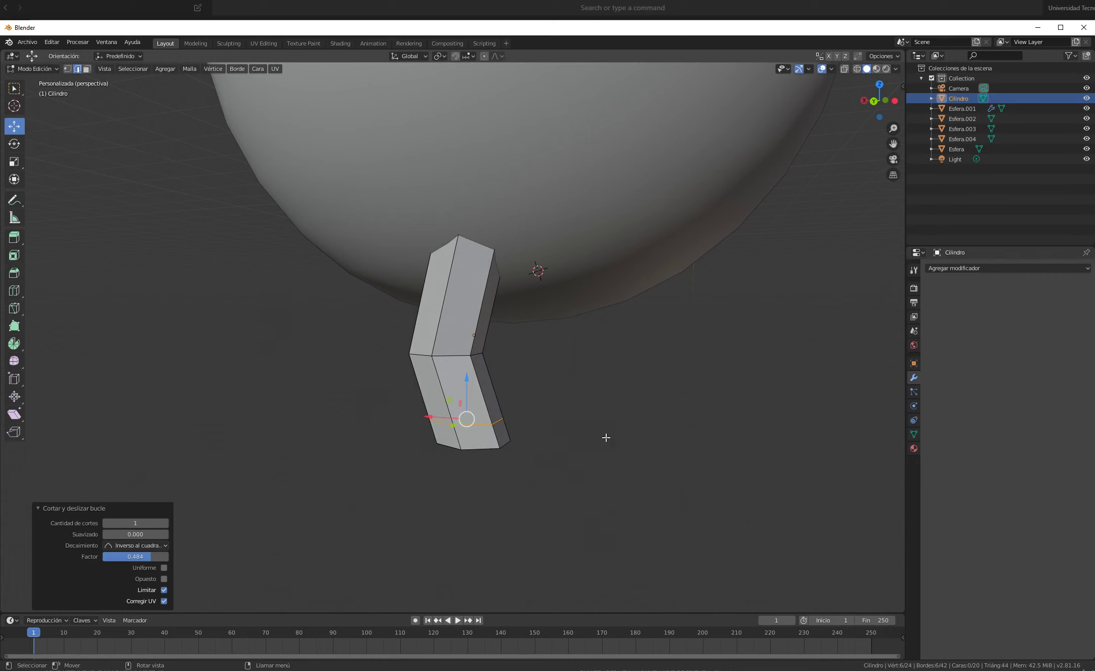
middle_click_drag(606, 440, 518, 432)
left_click(451, 433)
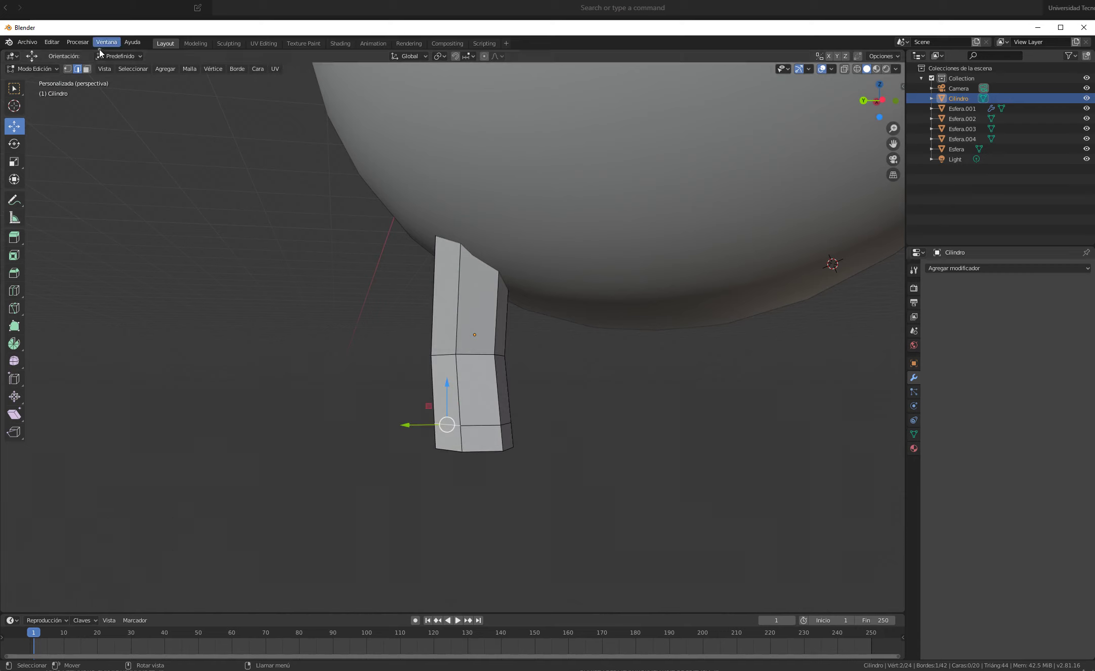
left_click(87, 68)
left_click(434, 438)
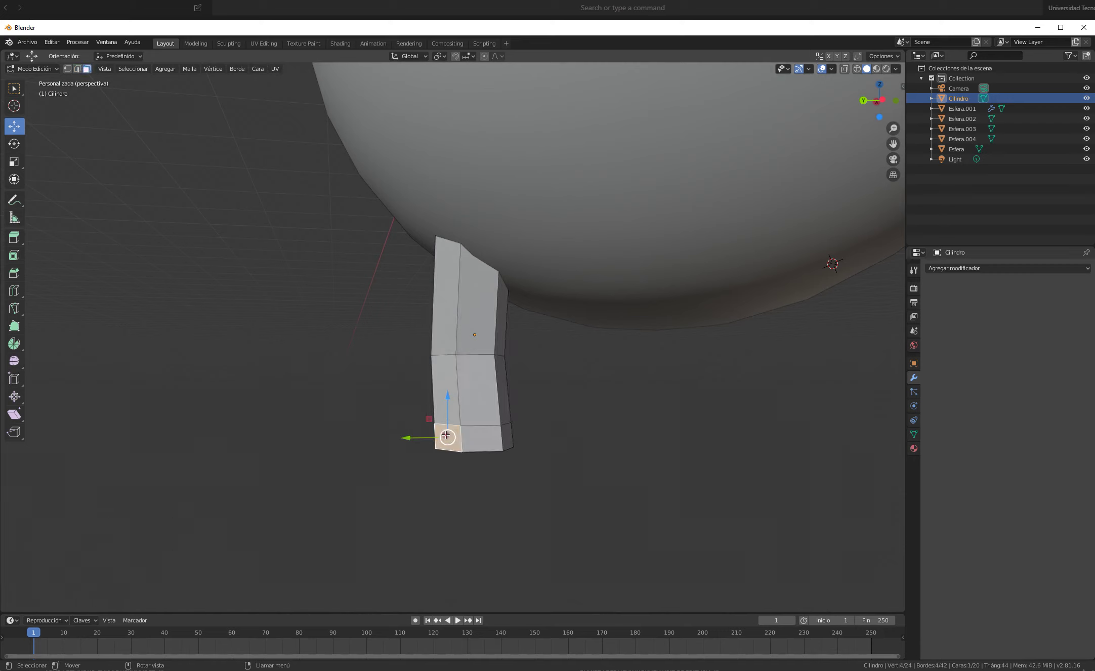
mouse_move(488, 439)
middle_mouse_down()
mouse_move(565, 461)
mouse_move(506, 451)
middle_mouse_up()
left_click(474, 441, "shift")
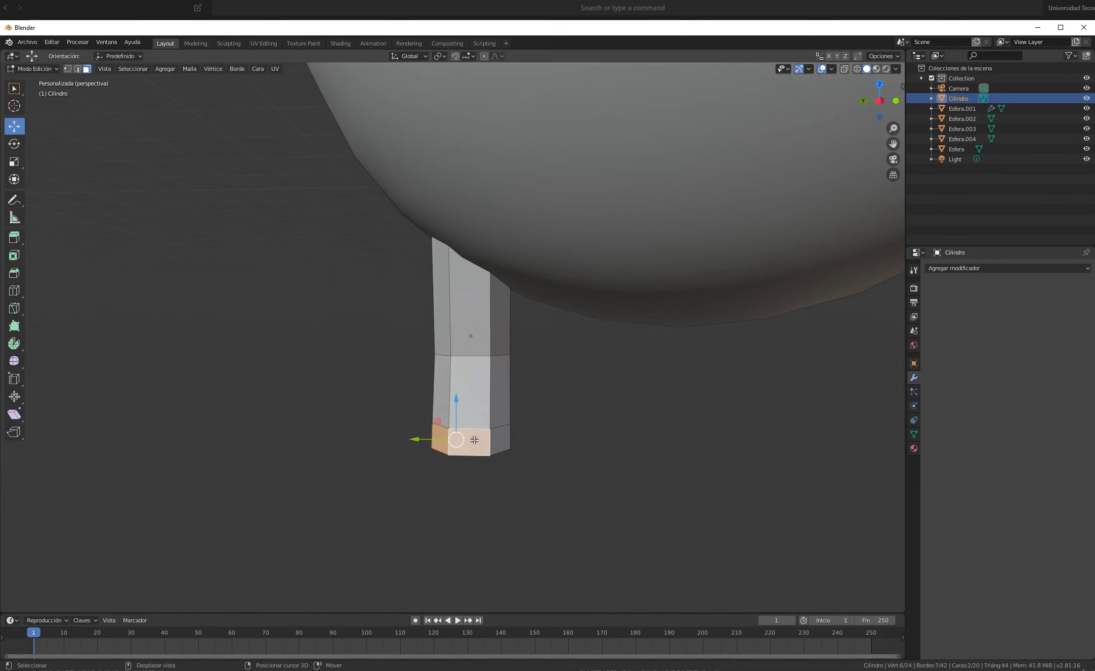
left_click(501, 439, "shift")
middle_click_drag(582, 483, 665, 491)
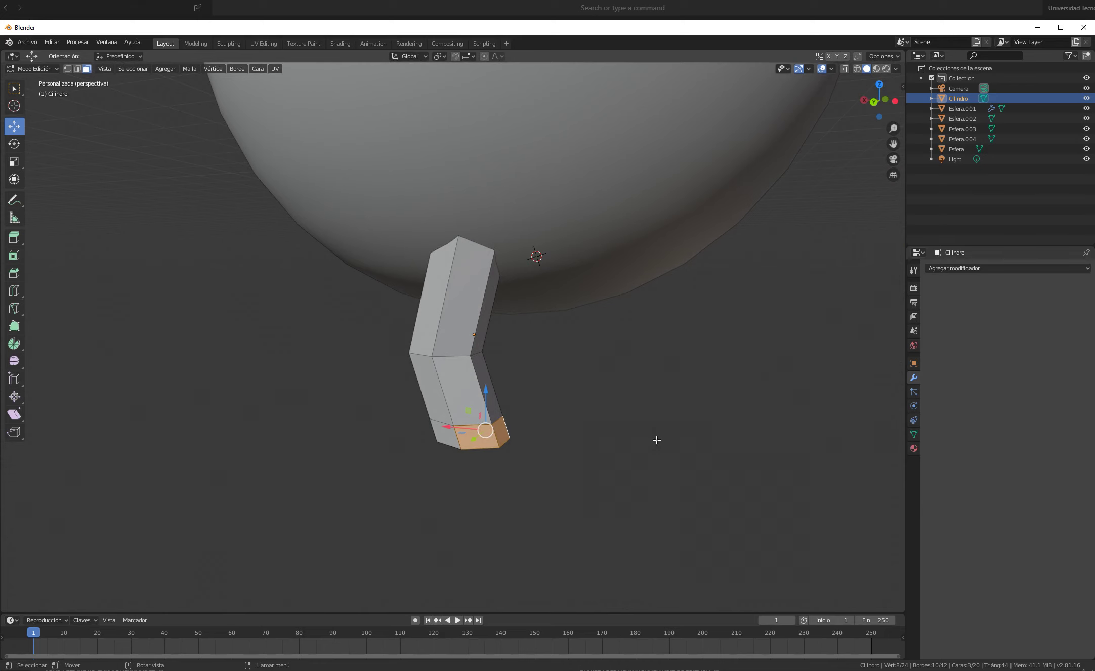
Try moving the three selected foot faces about -0.307 m along X, and undo the move
middle_click_drag(673, 440, 690, 440)
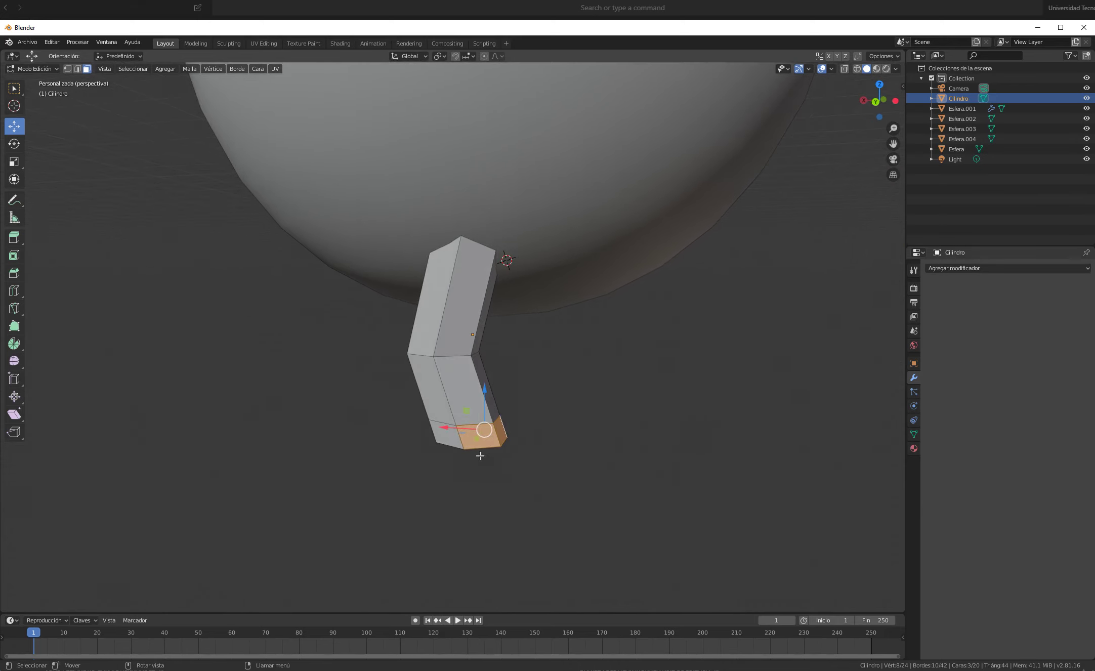
left_click_drag(448, 428, 566, 439)
middle_click_drag(750, 529, 597, 508)
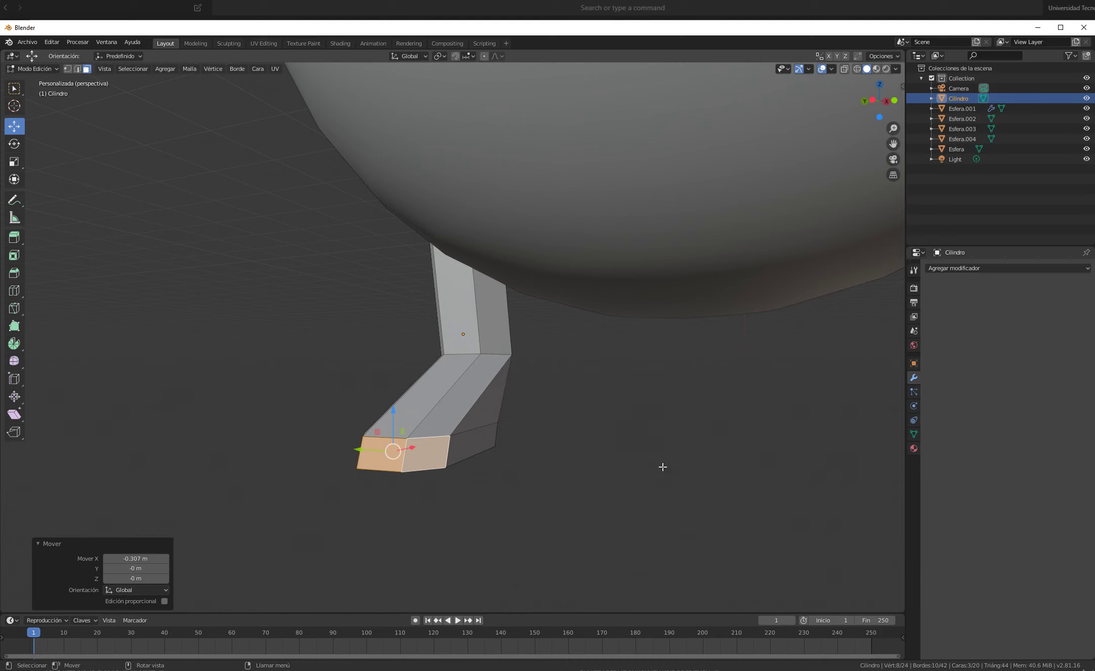
key("ctrl+z")
middle_click_drag(626, 457, 669, 462)
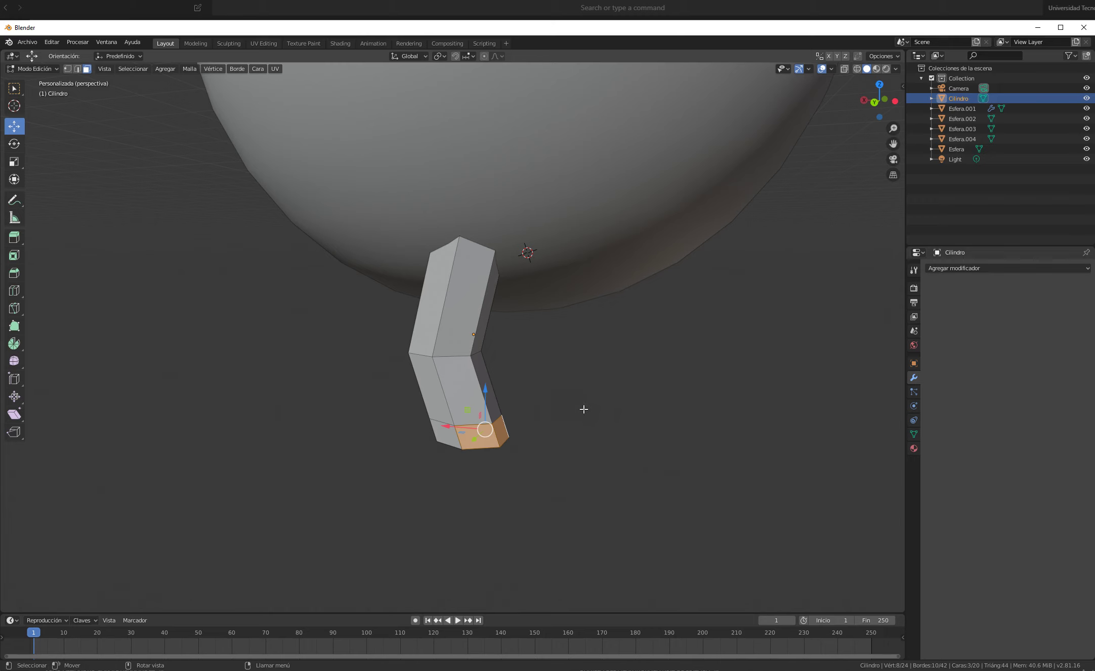
Extrude the three selected foot faces about 0.328 m along their normal in the back orthographic view
scroll(583, 405, "up", 3)
middle_click_drag(601, 378, 489, 324, "shift")
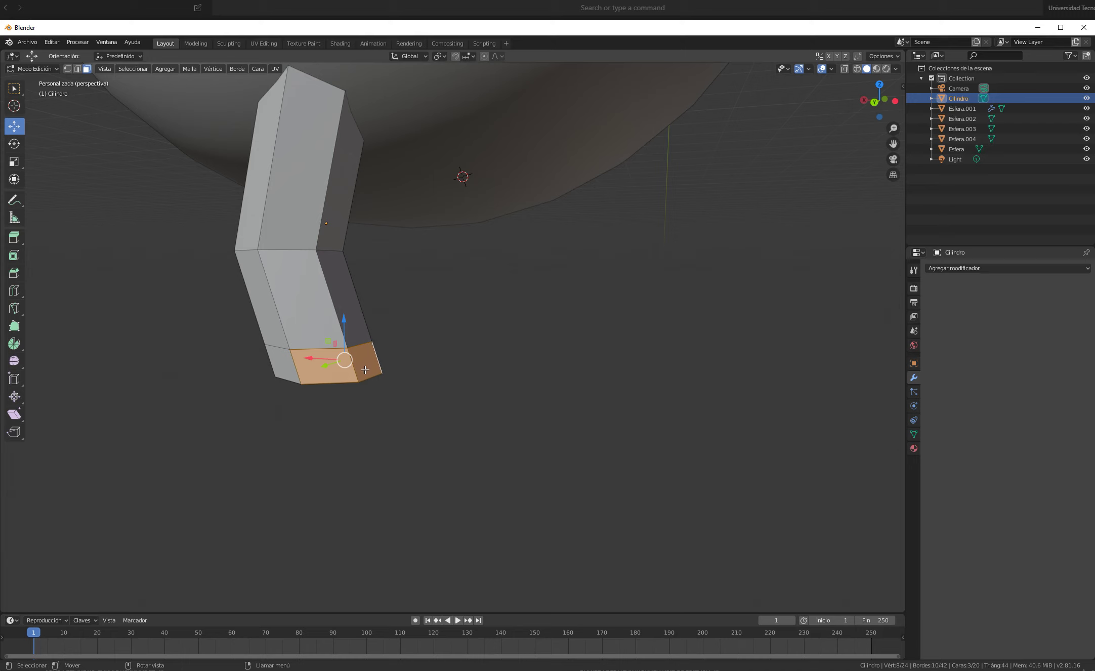
left_click(16, 243)
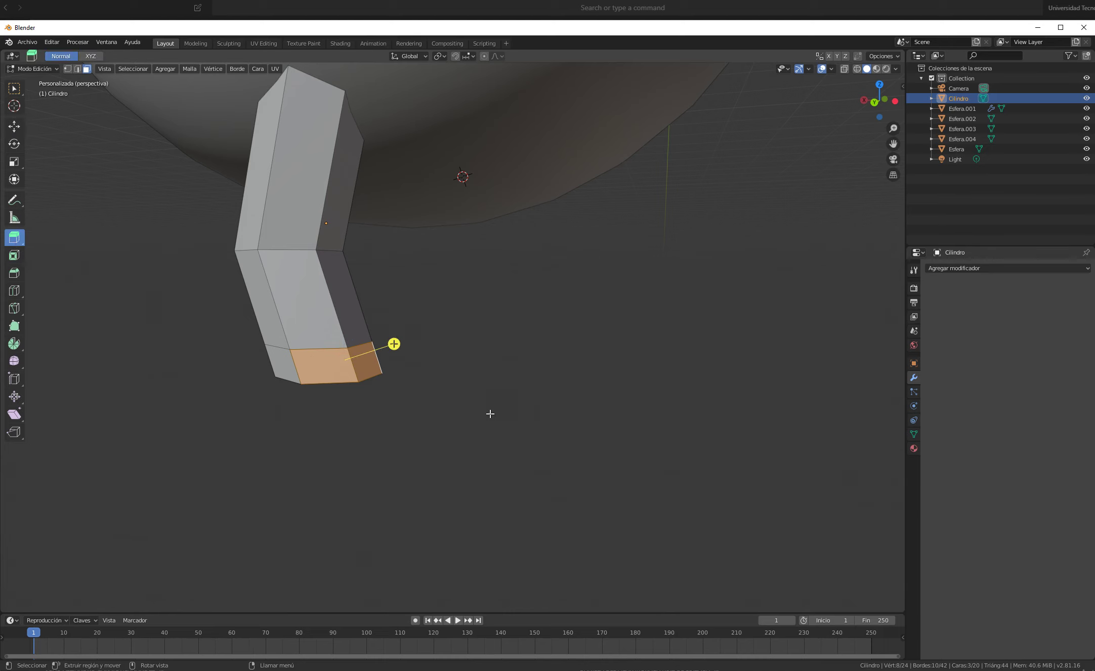
middle_click_drag(490, 414, 438, 334)
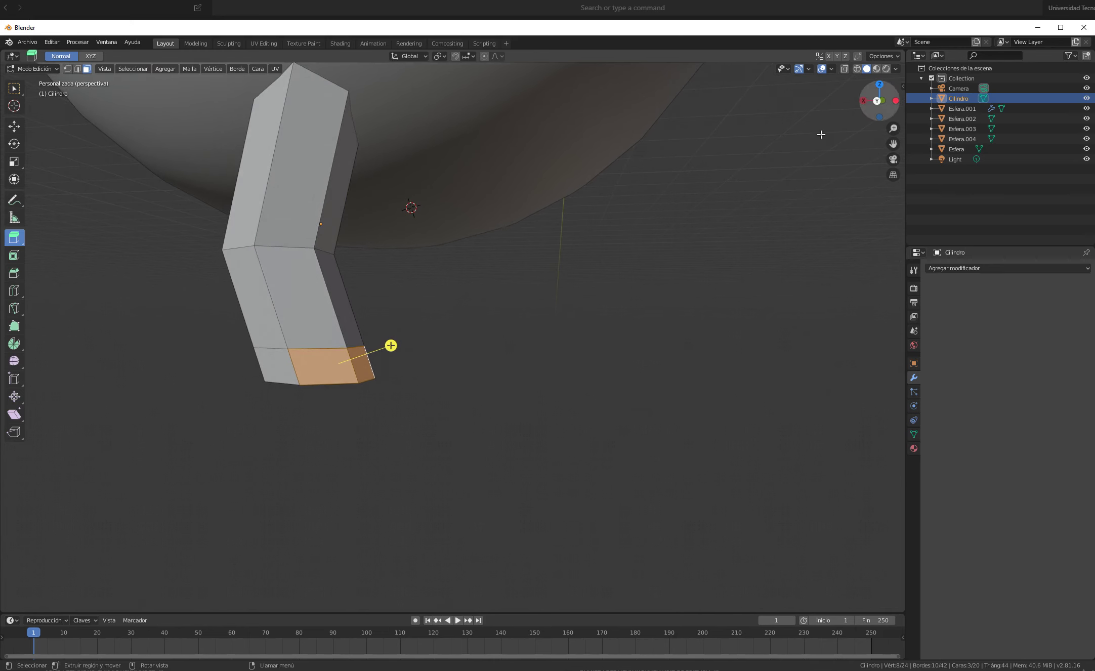
left_click(877, 100)
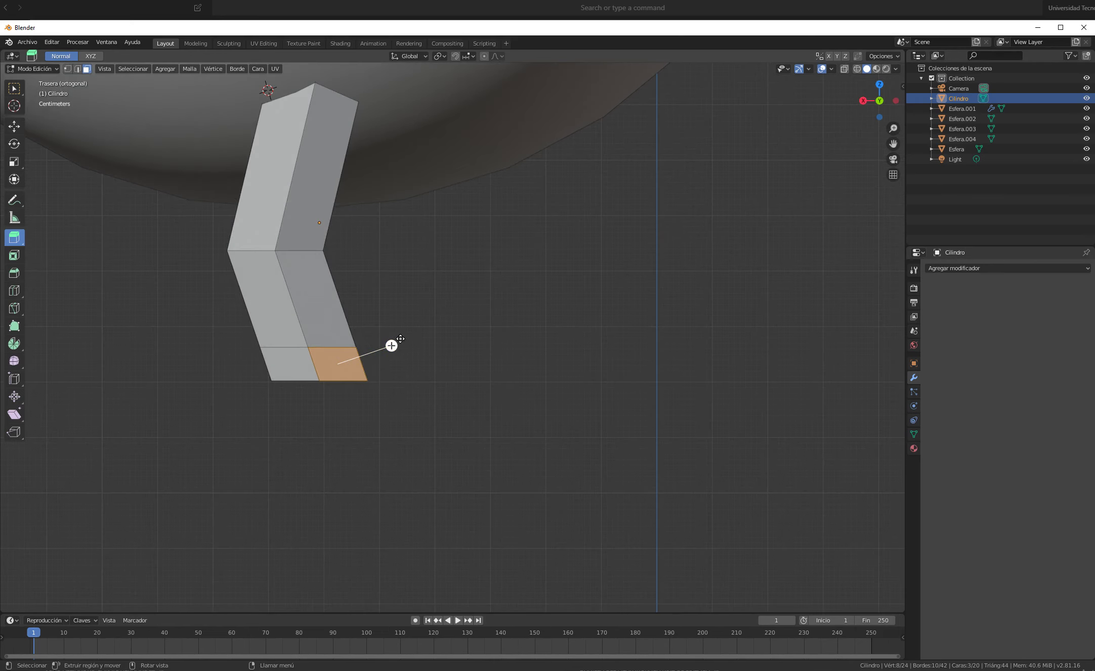
left_click_drag(391, 345, 565, 294)
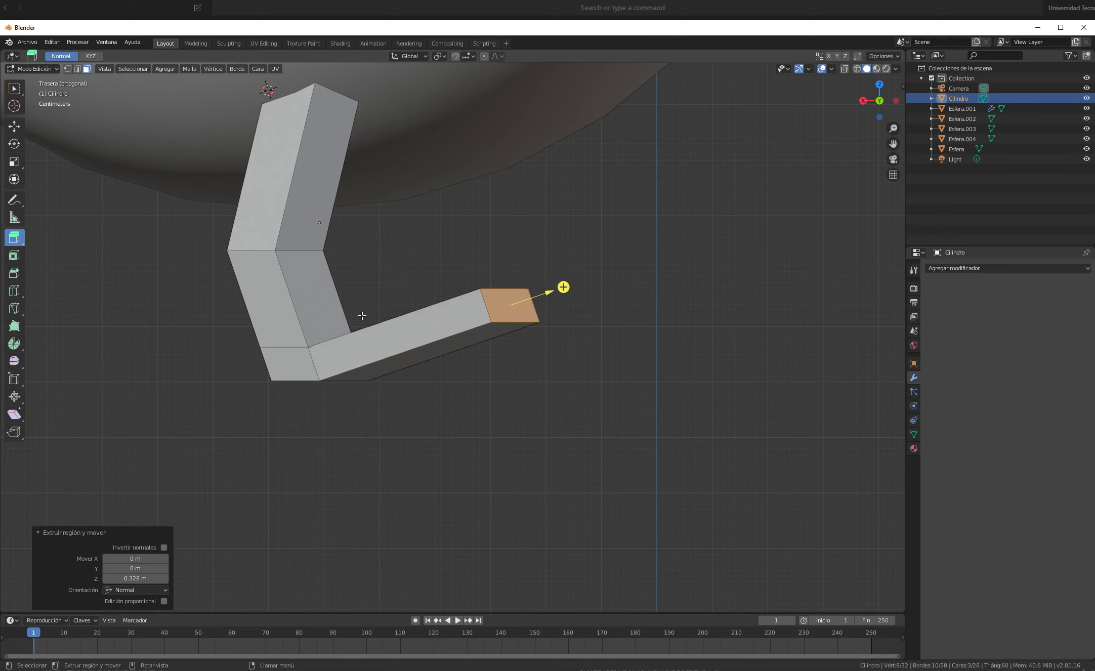
Lower the extruded foot end about 0.108 m along Z with the Move tool and fine-tune it about 0.002 m upward to level the foot
left_click(19, 126)
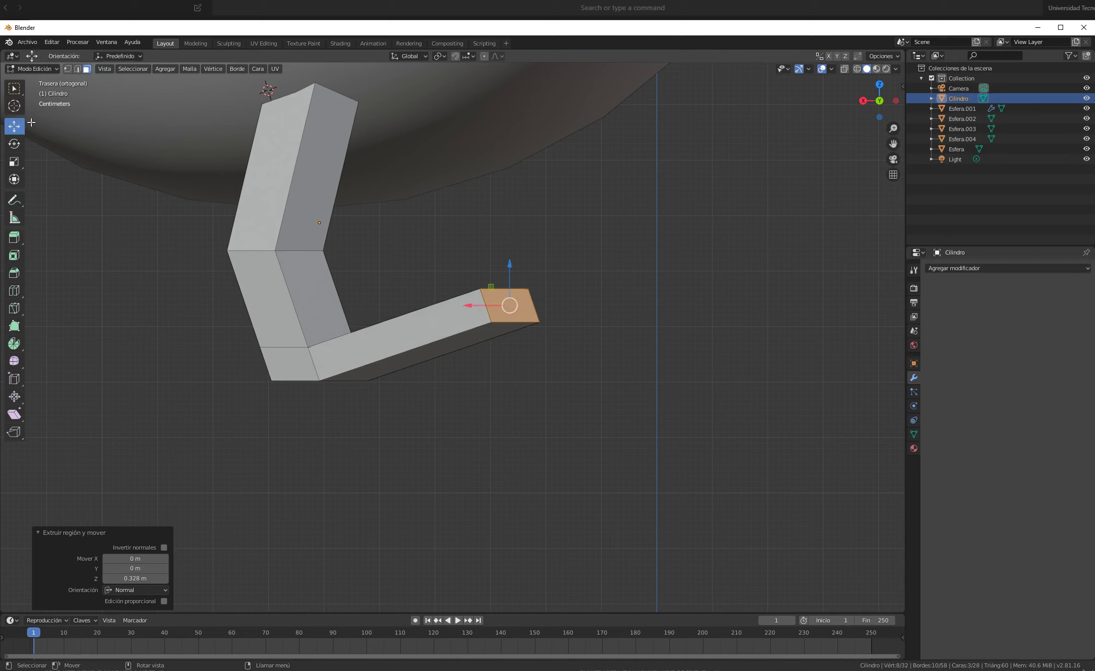
left_click_drag(510, 264, 530, 319)
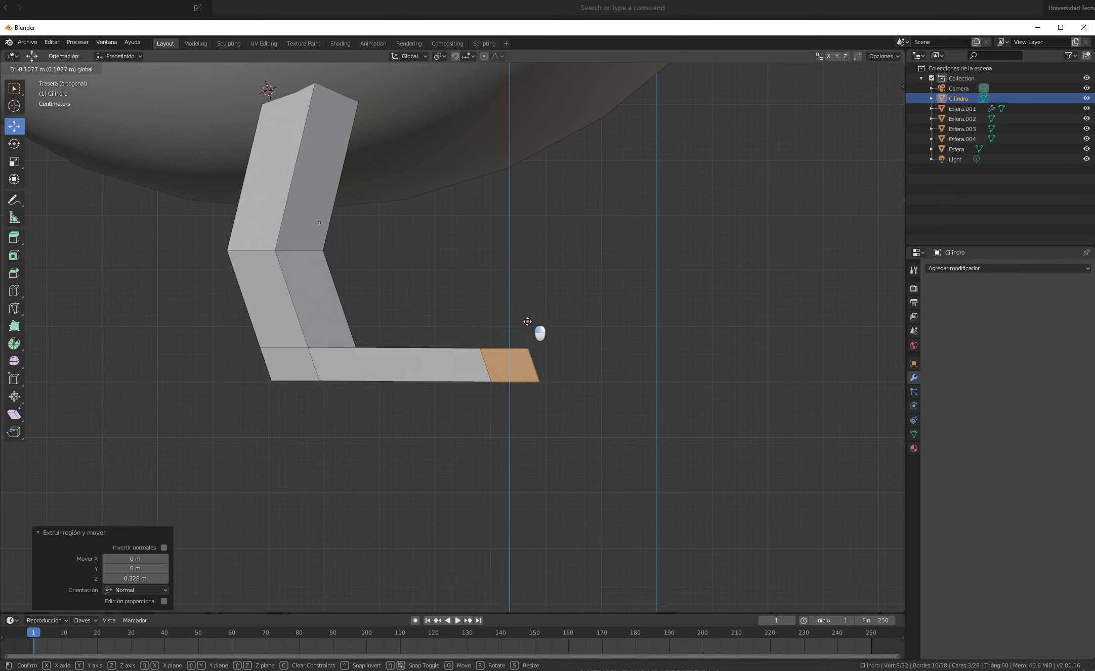
left_click(529, 319)
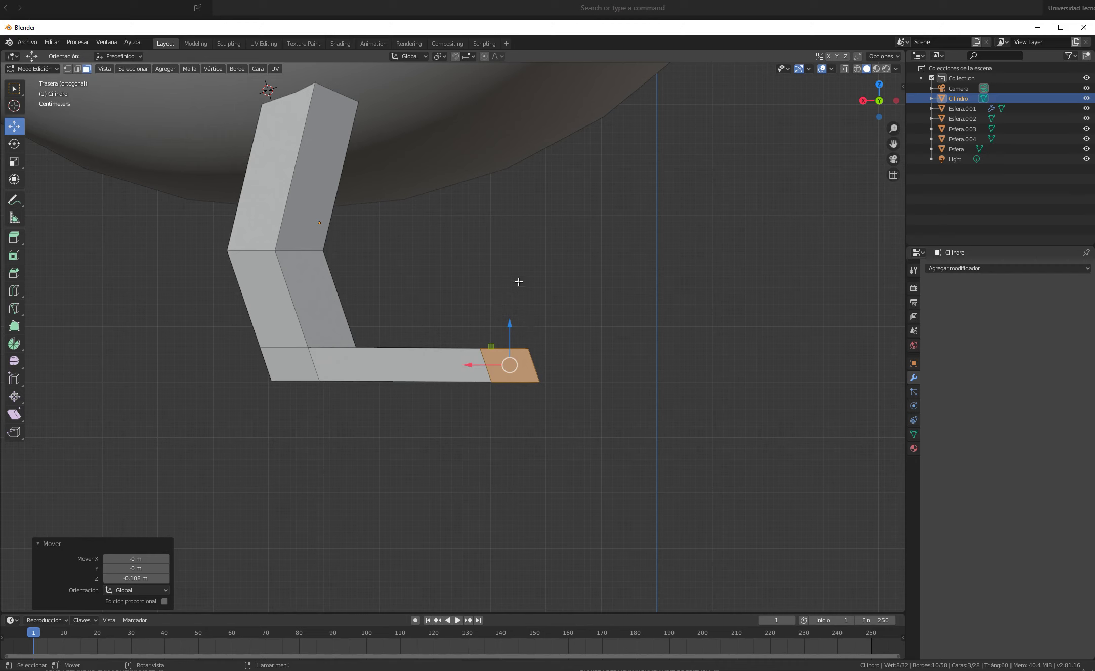
mouse_move(509, 324)
left_mouse_down()
mouse_move(498, 200)
mouse_move(506, 321)
left_mouse_up()
middle_click_drag(669, 369, 699, 394)
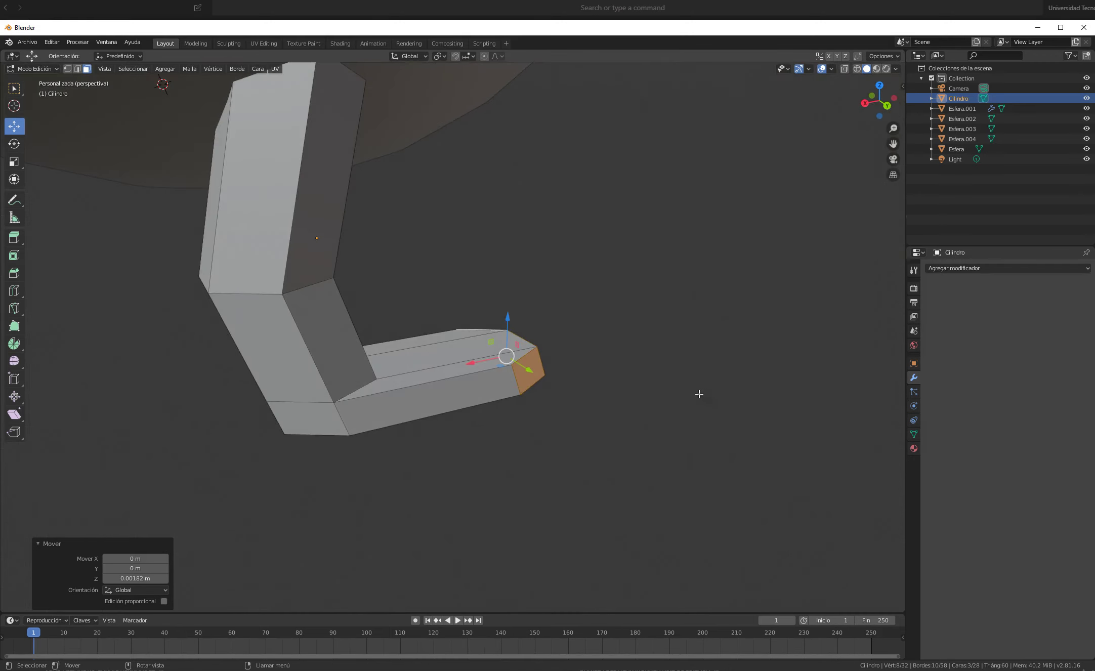
Undo the two foot-end moves and the extrusion of the three foot faces
key("ctrl+z")
key("ctrl+z")
key("ctrl+z")
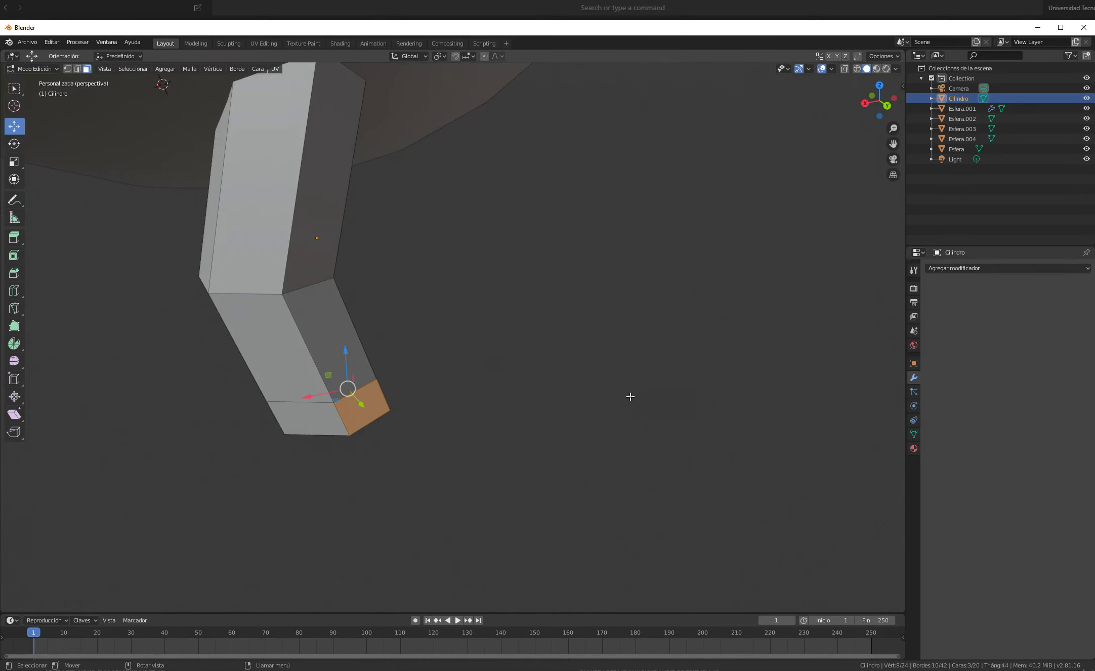
middle_click_drag(630, 396, 570, 369)
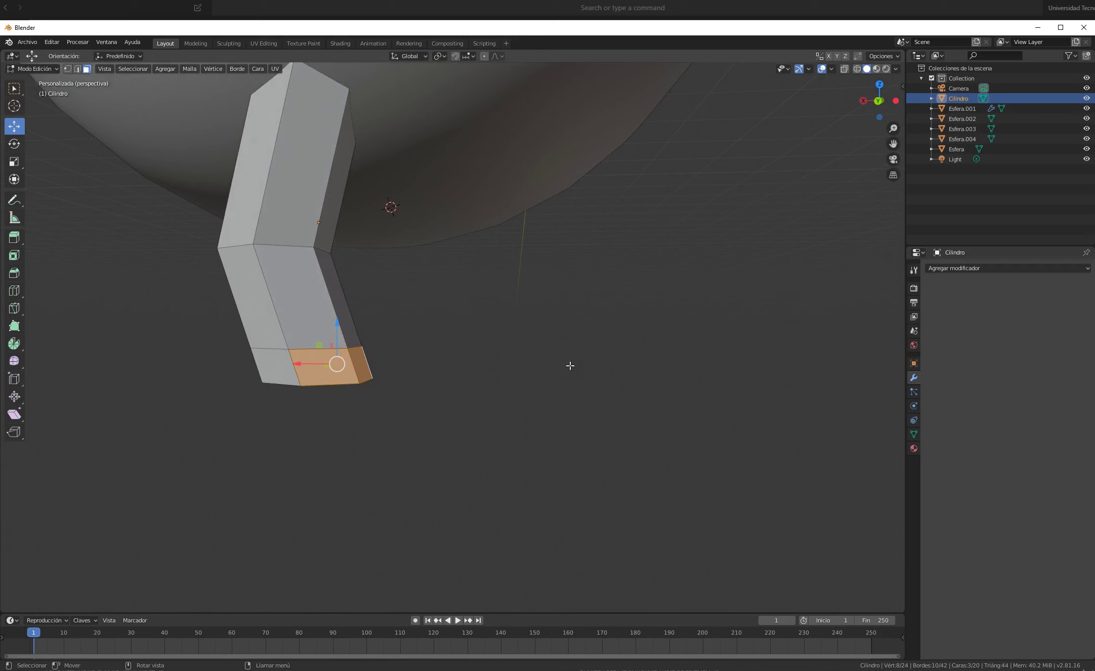
Switch to the back orthographic view and activate the Extrude Region tool for the three selected foot faces
left_click(880, 102)
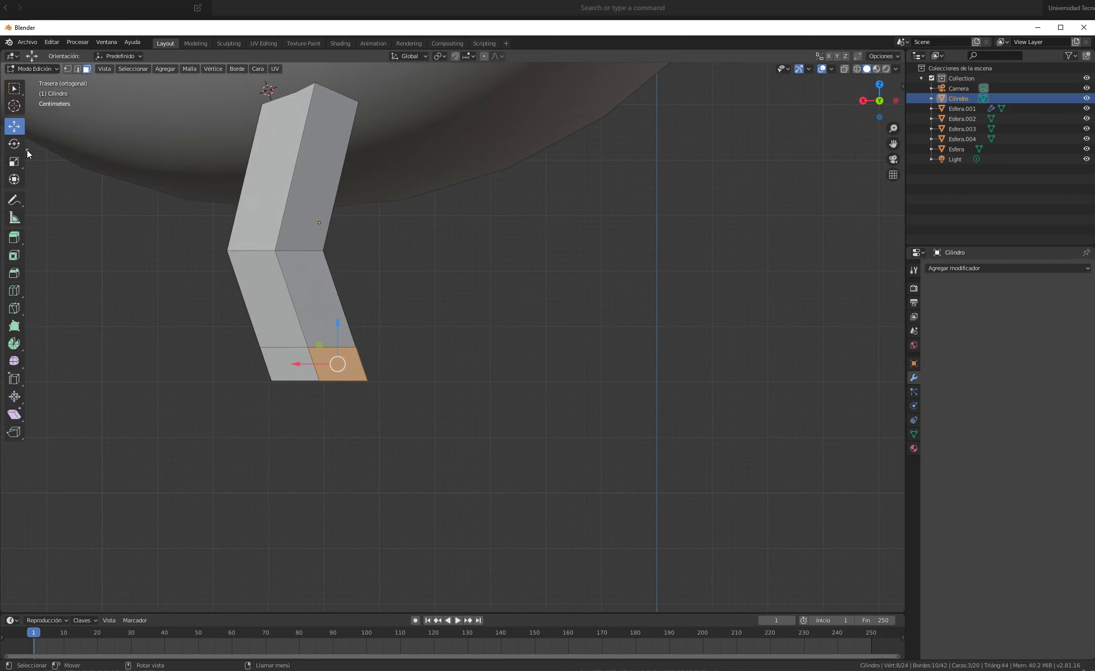
left_click(14, 237)
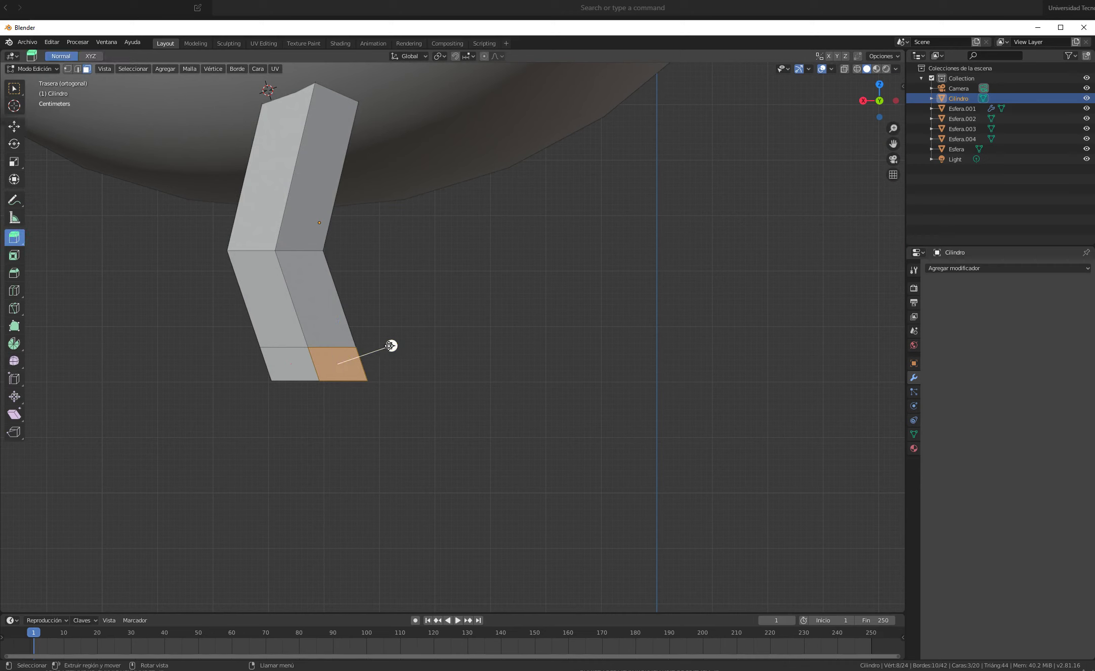
Try other transform orientations, including Cursor, and restore the Global orientation
left_click(420, 54)
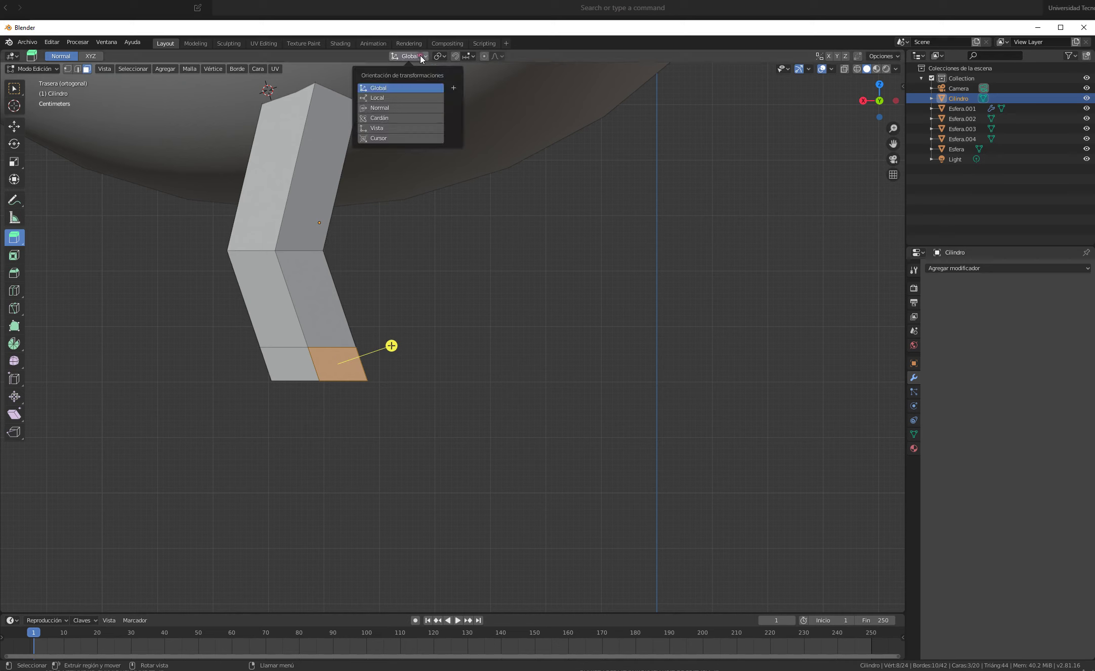
left_click(400, 97)
left_click(401, 88)
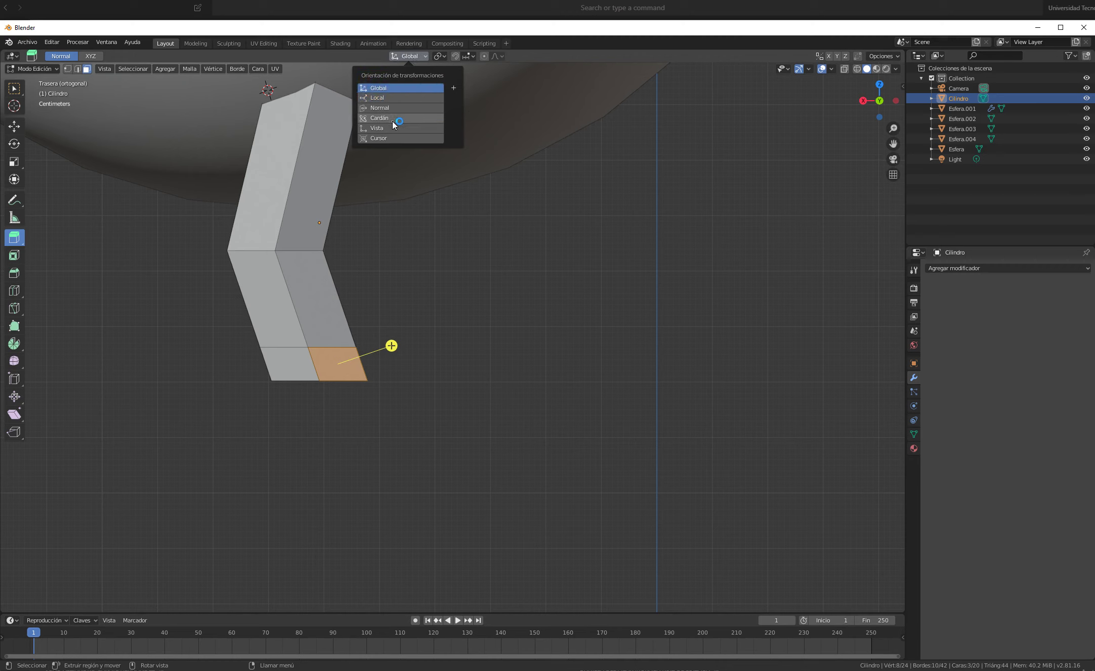
left_click(393, 129)
left_click(397, 138)
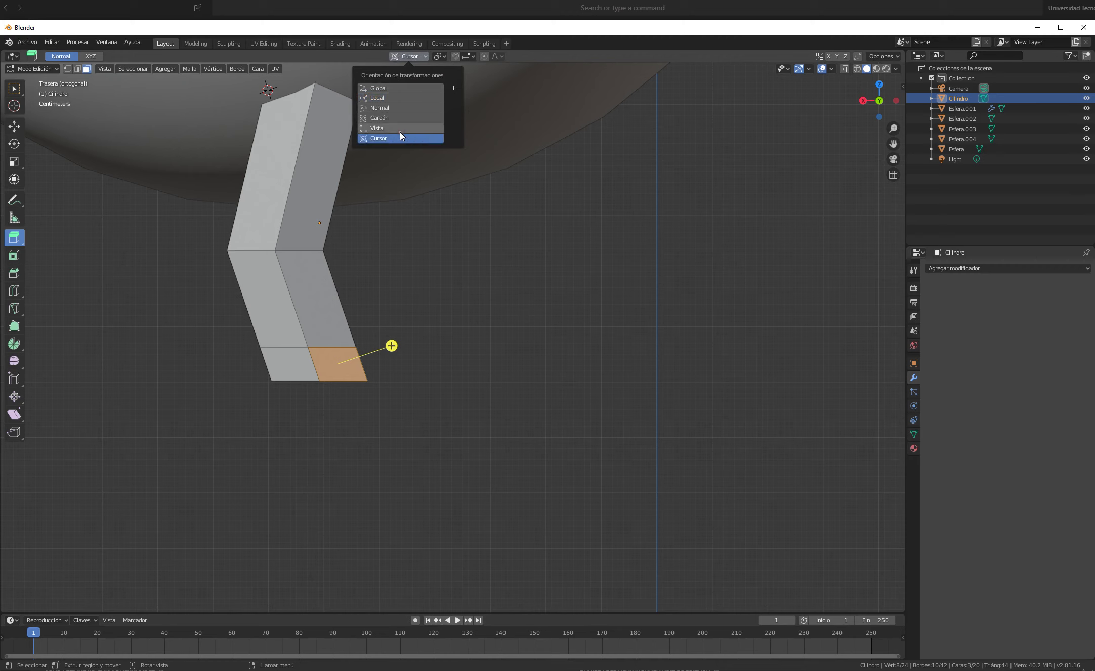
left_click(398, 98)
left_click(398, 88)
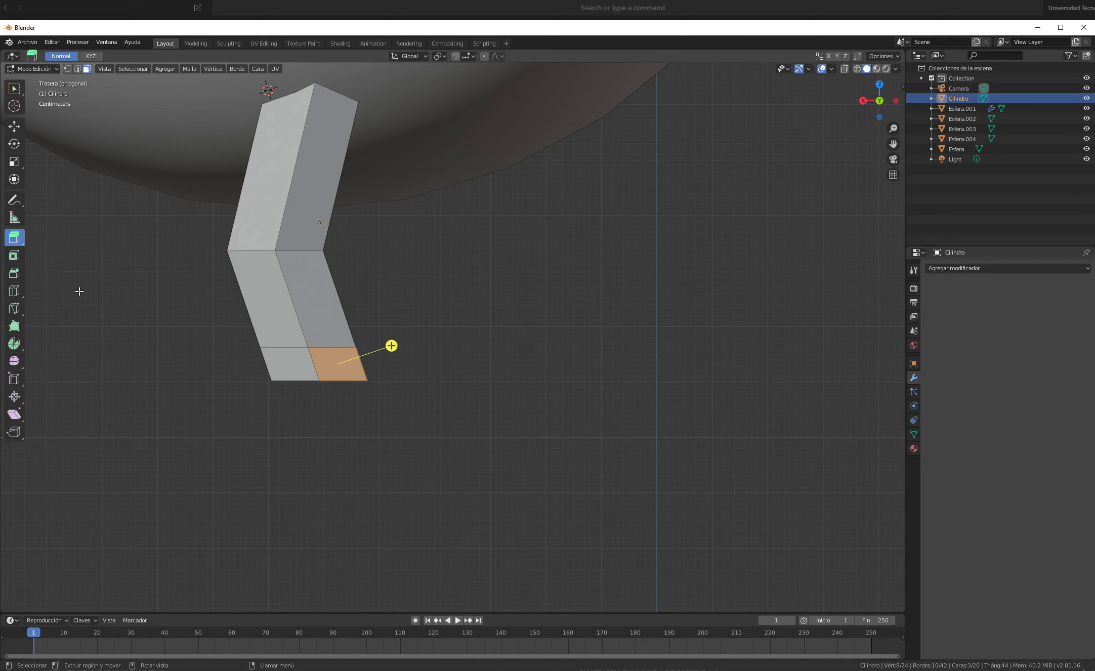
Try extruding the three foot faces freely about -0.080 m along X and about 0.243 m along their normal, undoing each attempt
key("e")
left_click(146, 358)
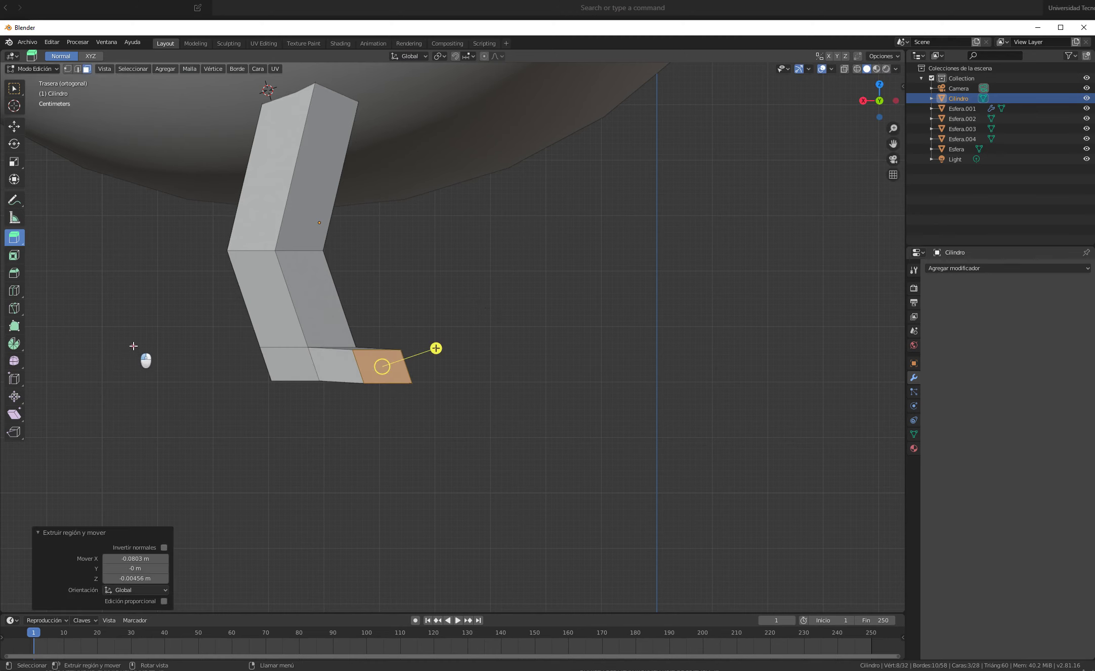
key("ctrl+z")
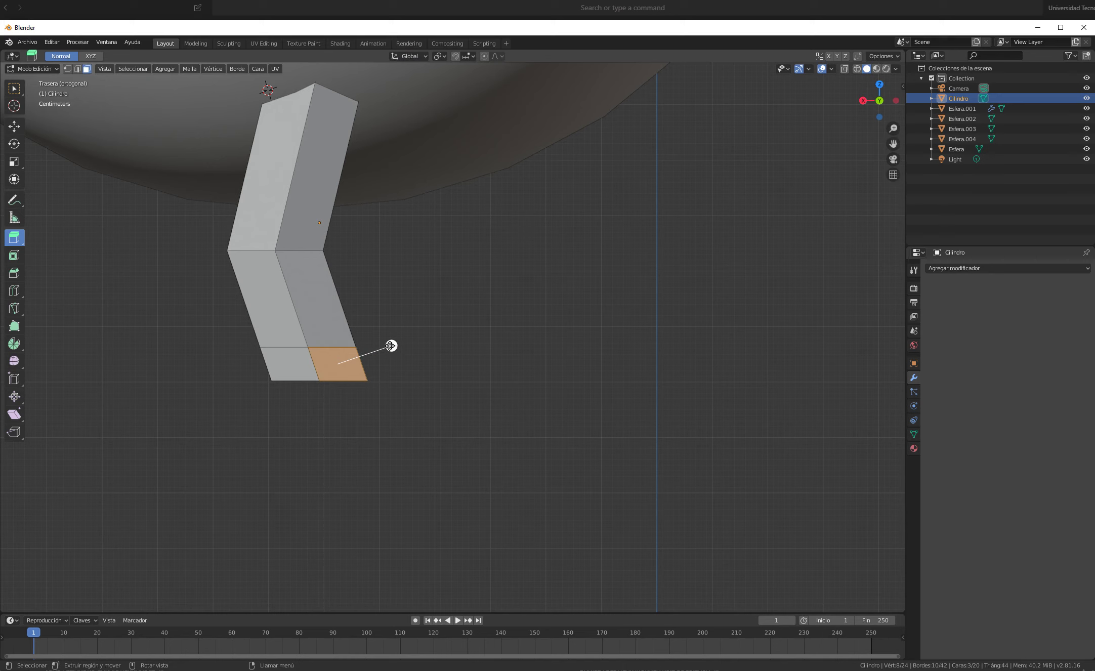
left_click_drag(392, 346, 517, 346)
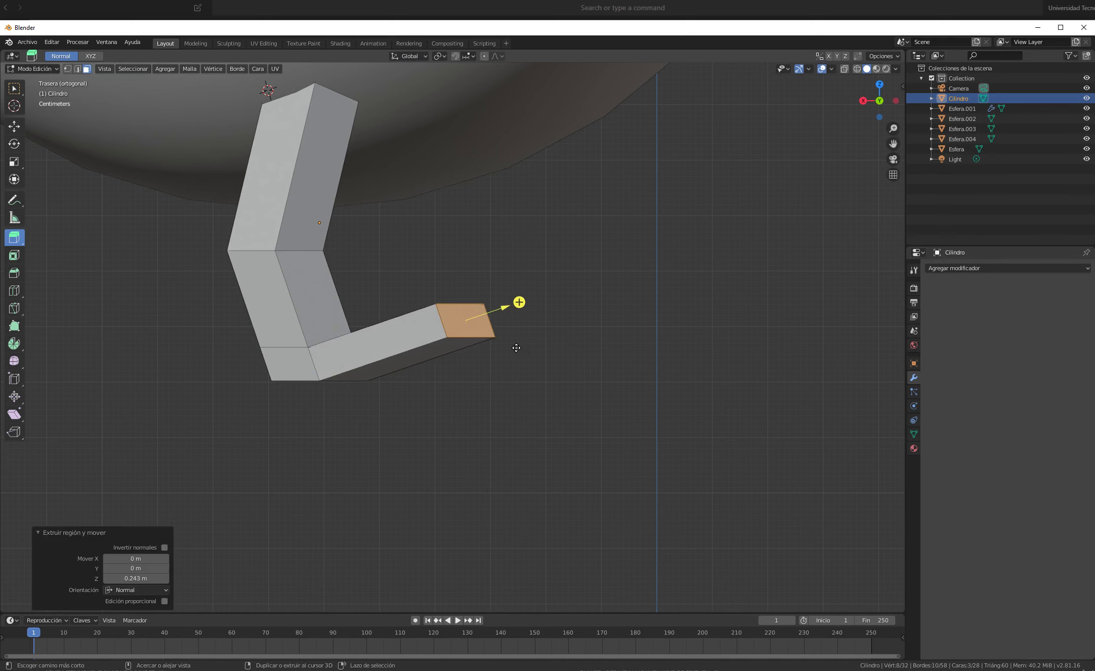
key("ctrl+z")
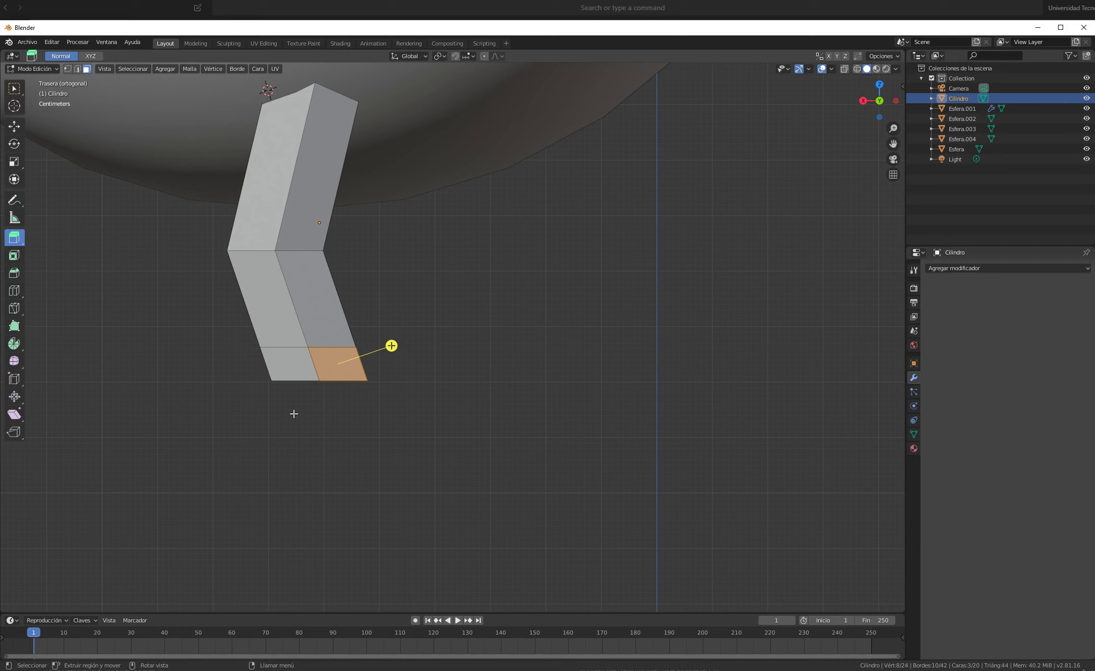
Extrude the three selected foot faces freely about -0.222 m along global X, keeping the foot practically level
left_click_drag(189, 413, 312, 413)
middle_click_drag(610, 472, 473, 486)
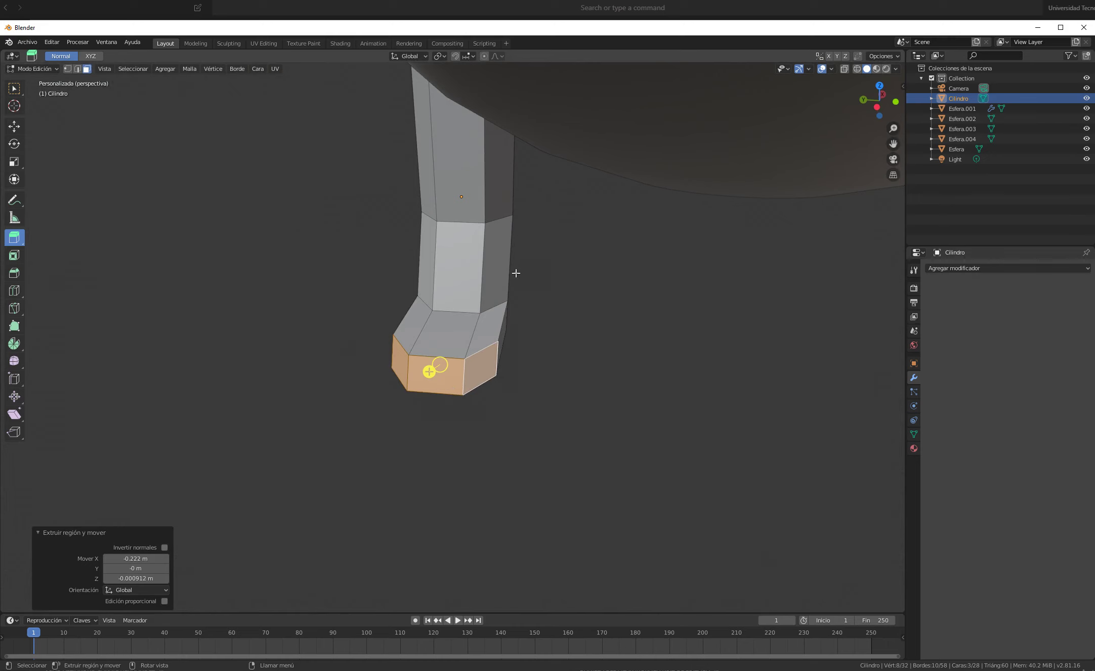
middle_click_drag(516, 272, 613, 415)
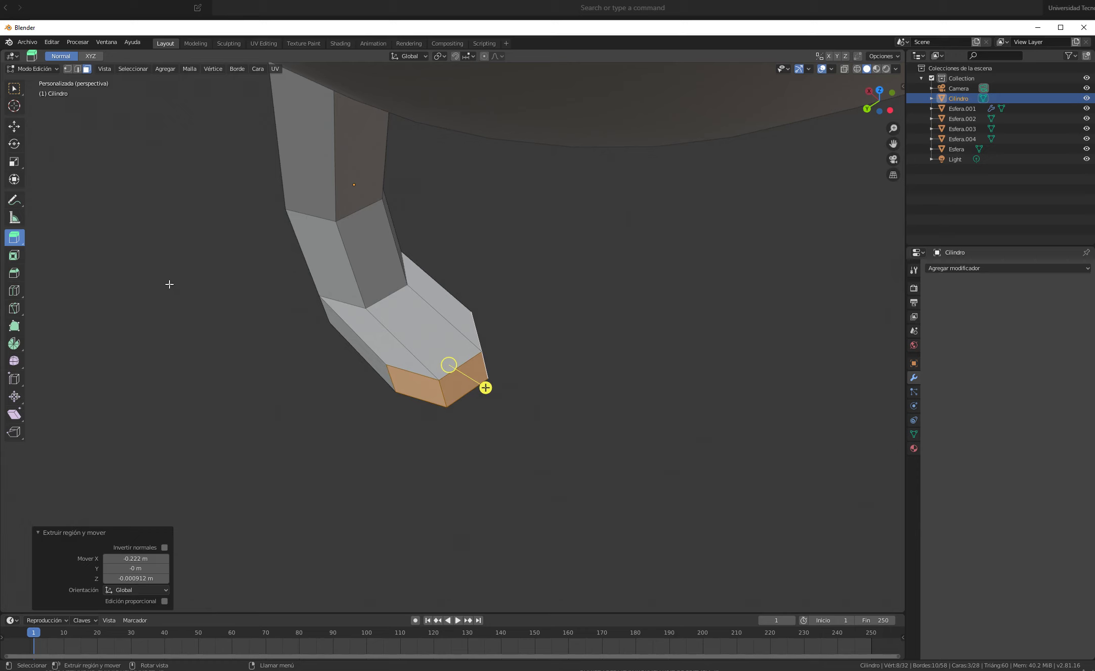
Widen the extruded foot end along Y with the Scale tool in two passes, the second by a factor of about 1.621
left_click(17, 162)
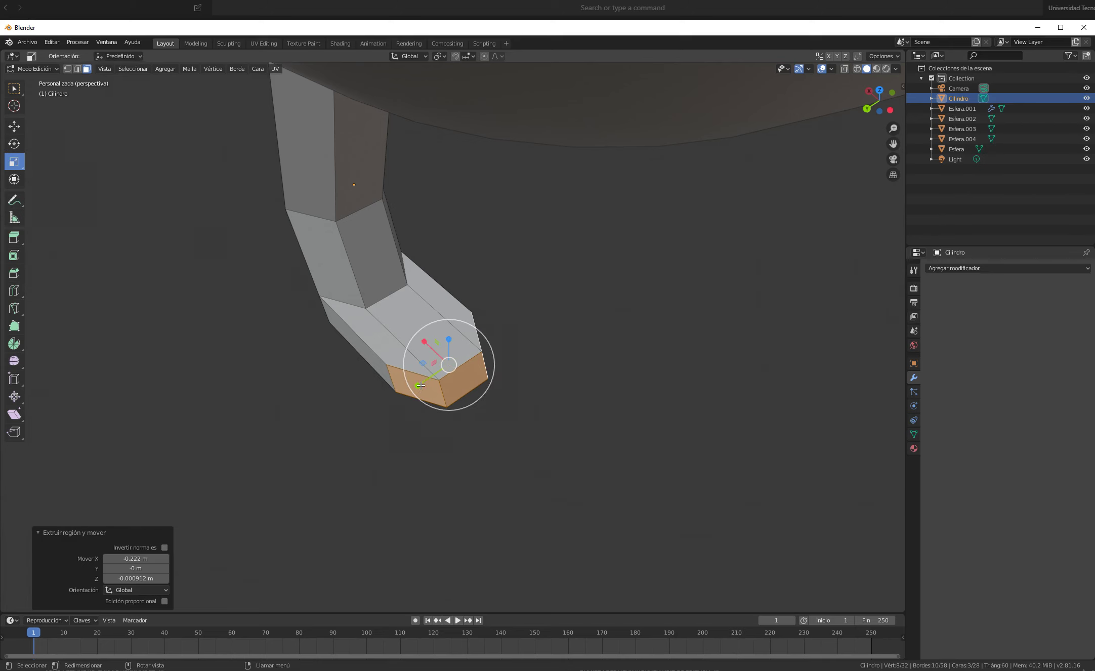
left_click_drag(417, 385, 389, 410)
middle_click_drag(468, 453, 500, 478)
scroll(532, 412, "down", 4)
left_click_drag(435, 382, 426, 412)
Move the widened foot end about -0.082 m along X with the Move tool and deselect its faces
left_click(19, 130)
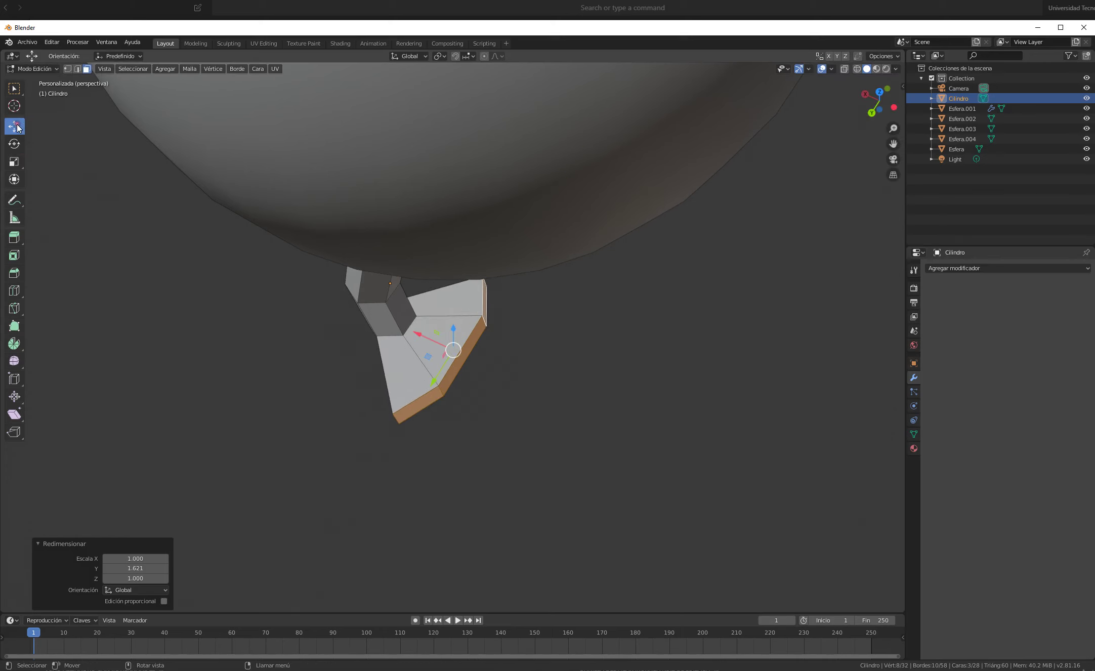
left_click_drag(438, 346, 435, 345)
middle_click_drag(434, 346, 572, 379)
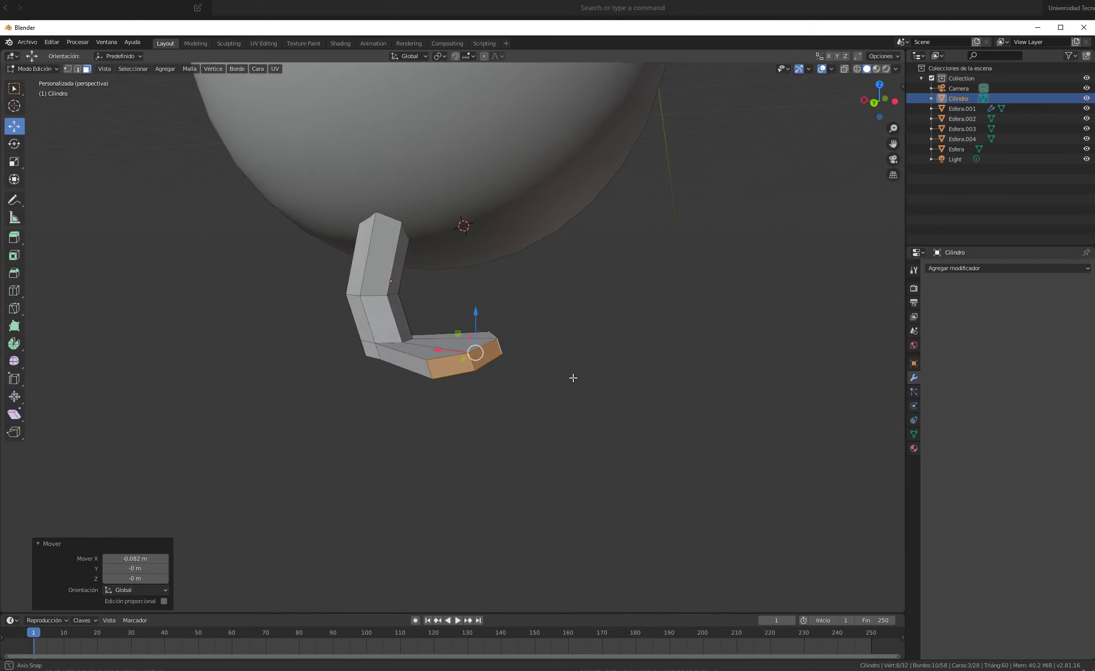
left_click(565, 398)
Return the leg to Object Mode and add a Subdivision Surface modifier to it
scroll(650, 416, "down", 4)
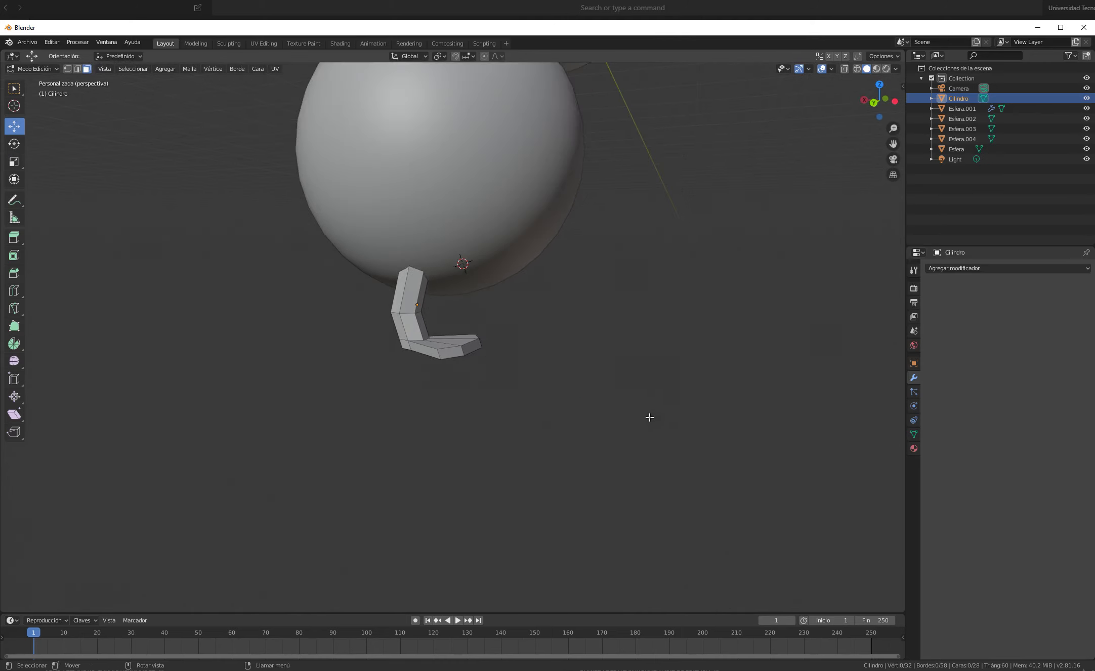
scroll(650, 417, "down", 3)
middle_click_drag(526, 359, 433, 342)
scroll(466, 371, "up", 8)
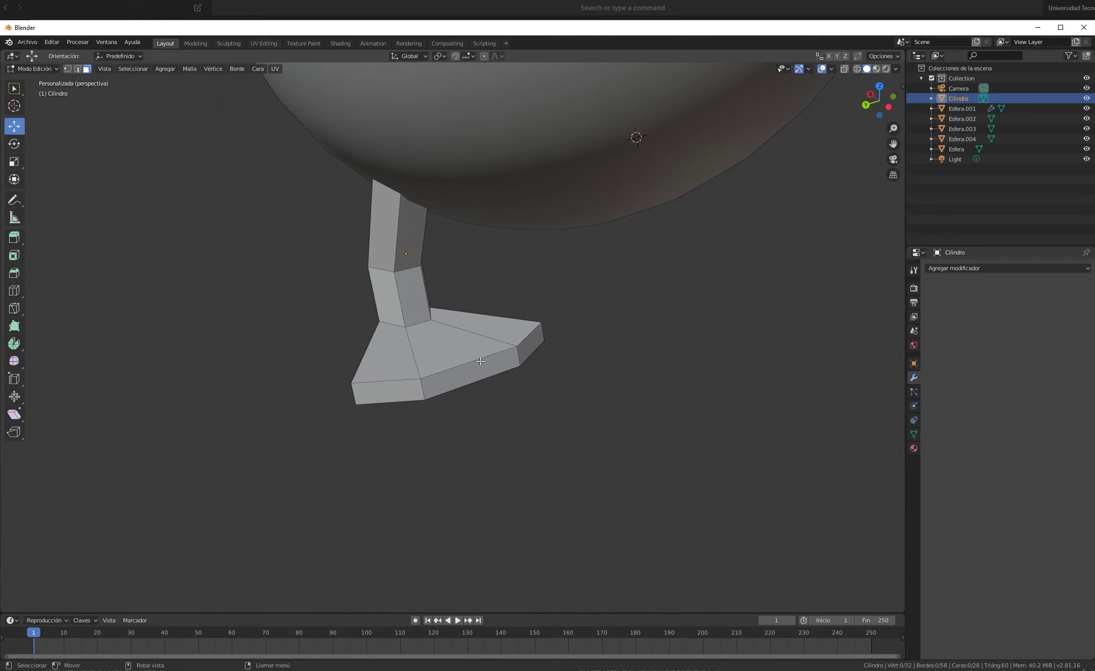
middle_click_drag(470, 260, 470, 228)
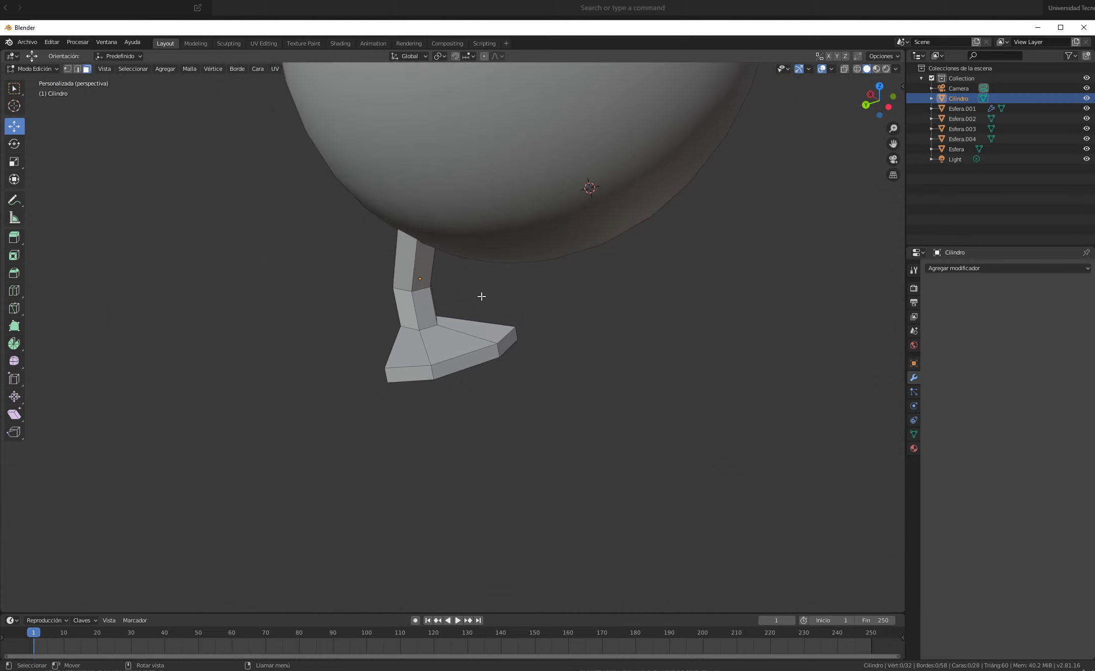
left_click(33, 68)
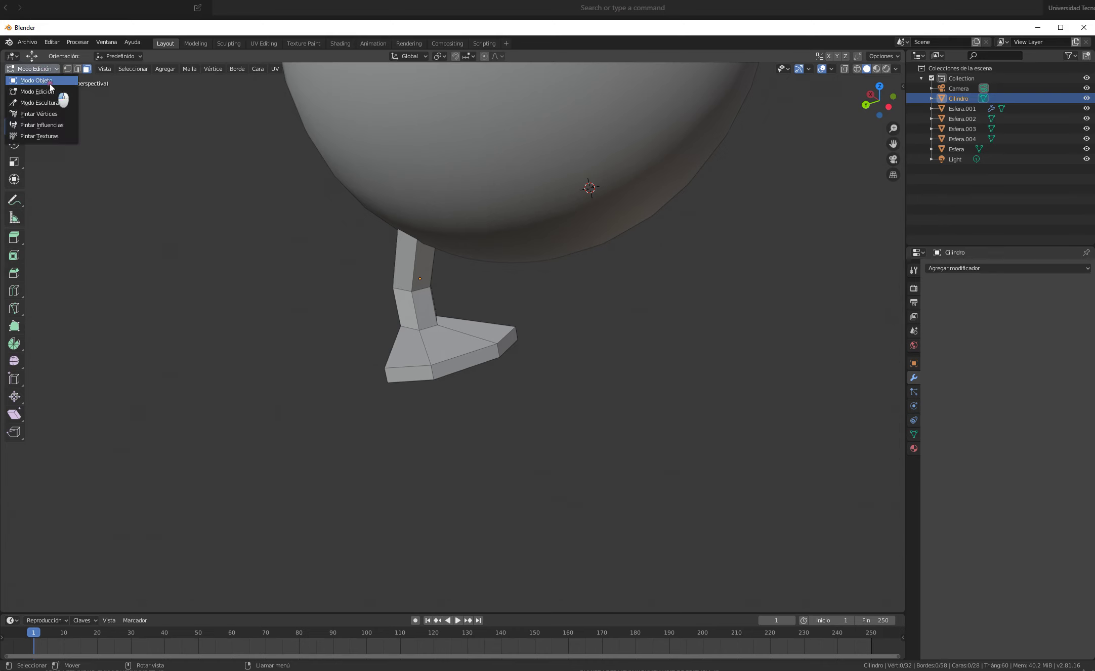
left_click(29, 81)
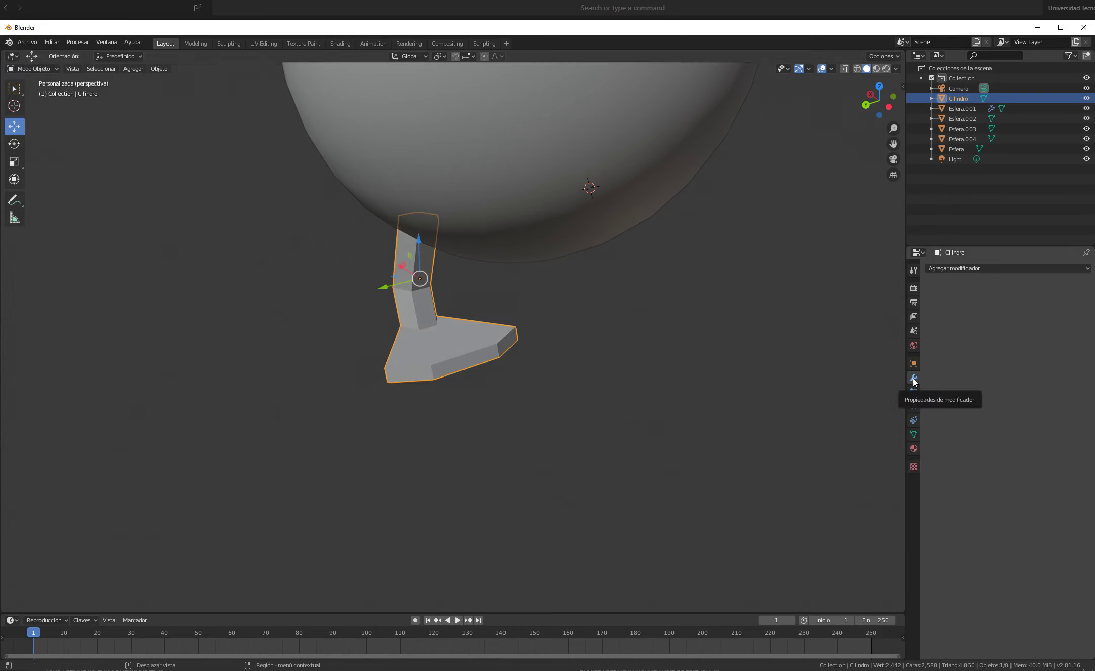
left_click(966, 267)
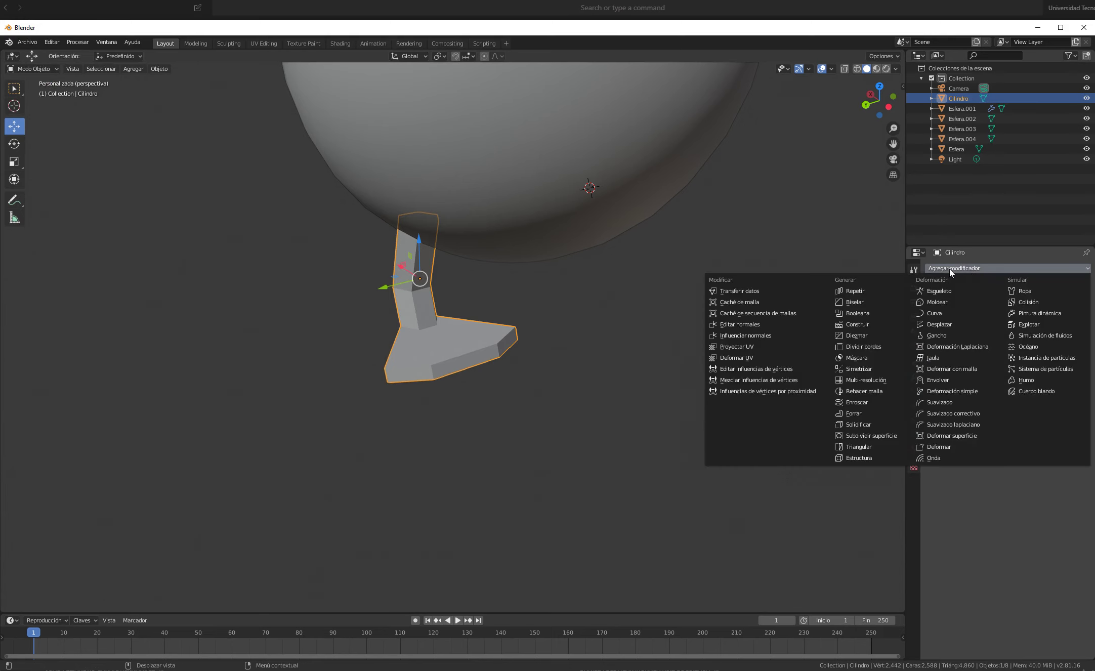
left_click(872, 435)
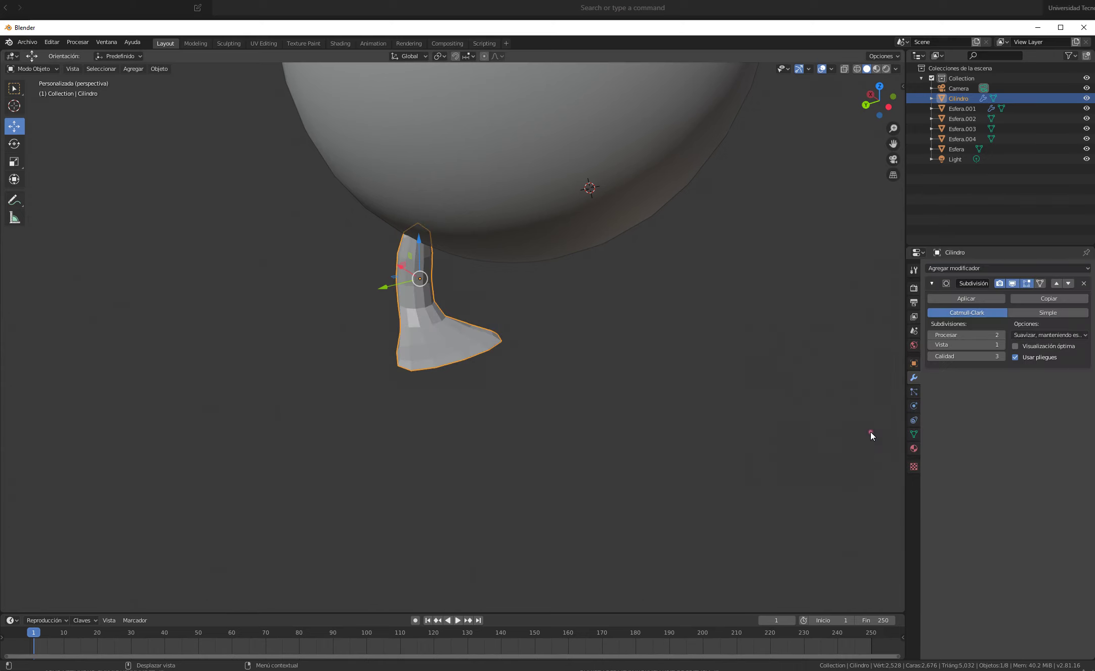
Compare the leg with the modifier's viewport display off and on, and set its viewport subdivisions to 2
scroll(448, 349, "up", 3)
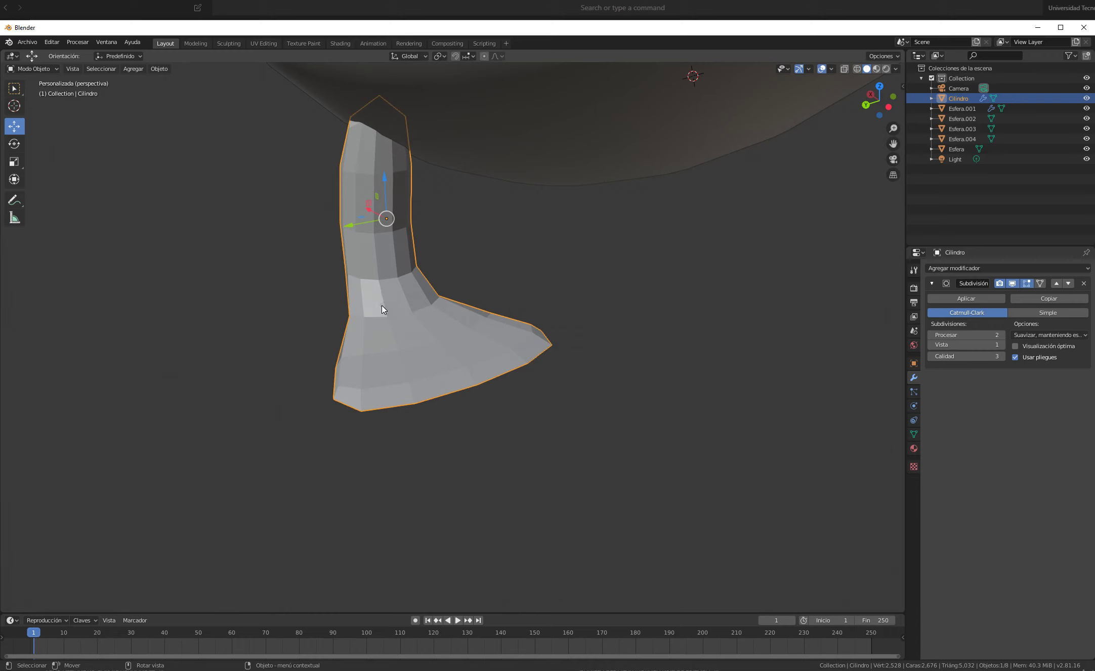
left_click(1013, 284)
left_click(1013, 284)
left_click(1014, 284)
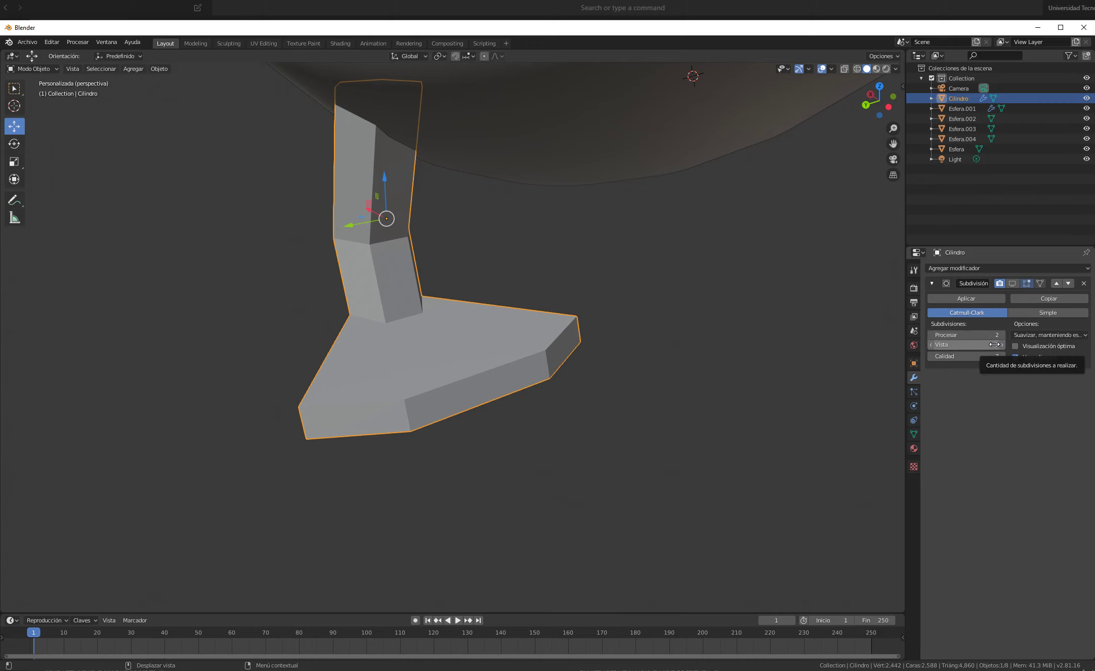
middle_click_drag(408, 370, 442, 352)
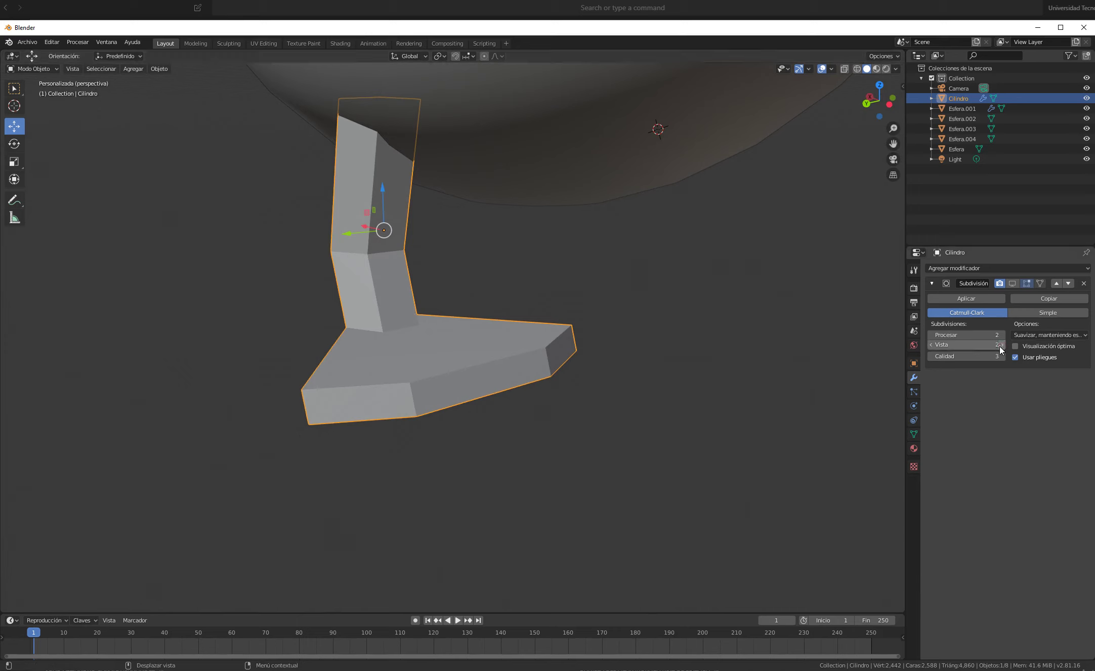
left_click(1012, 283)
left_click(932, 345)
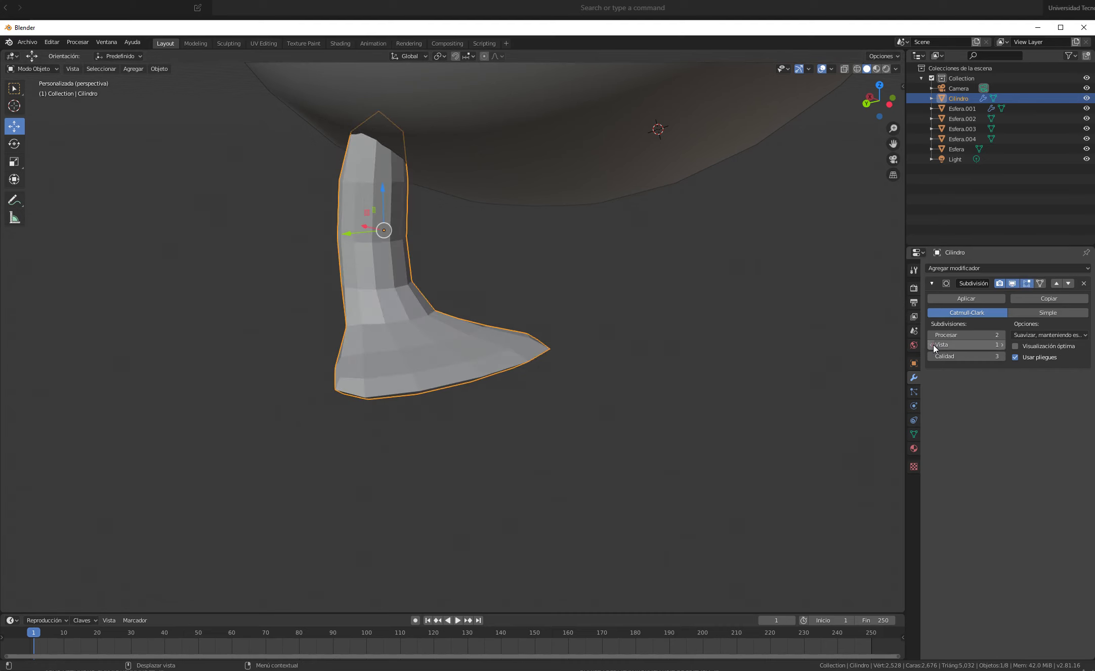
left_click(1002, 345)
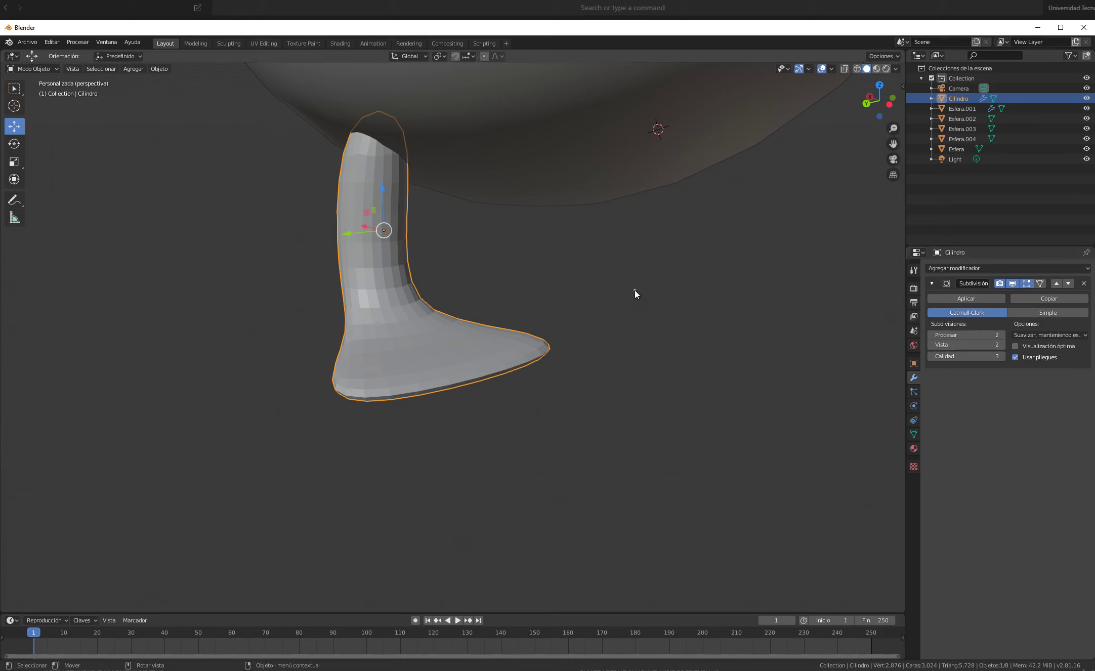
Try smooth shading on the leg and return it to flat shading
left_click(159, 69)
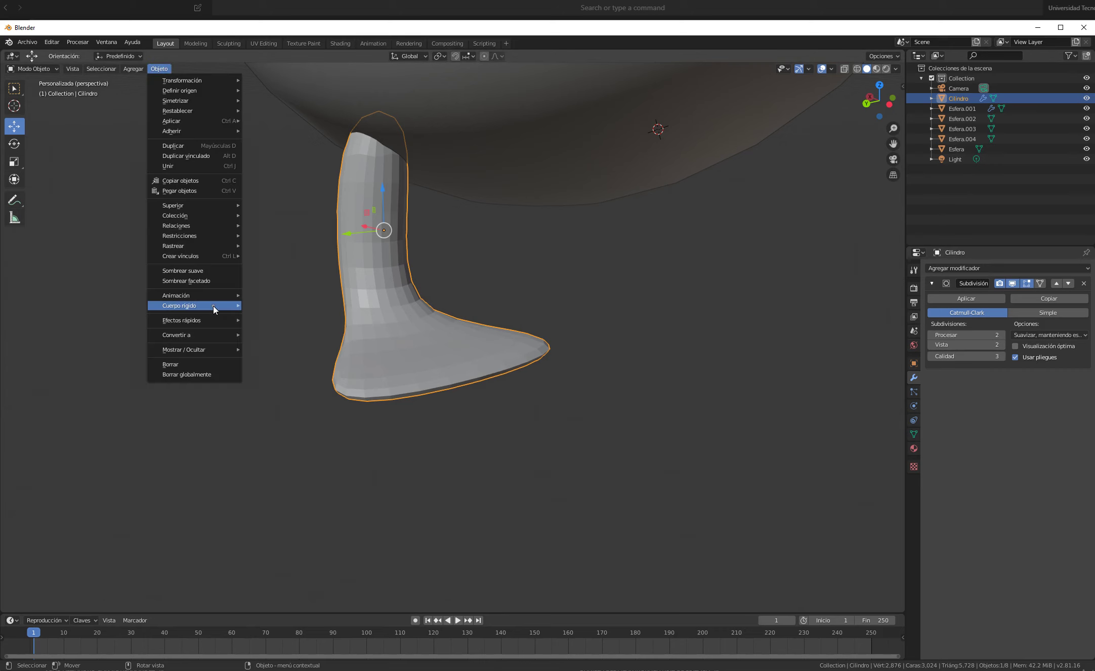
left_click(213, 273)
left_click(160, 69)
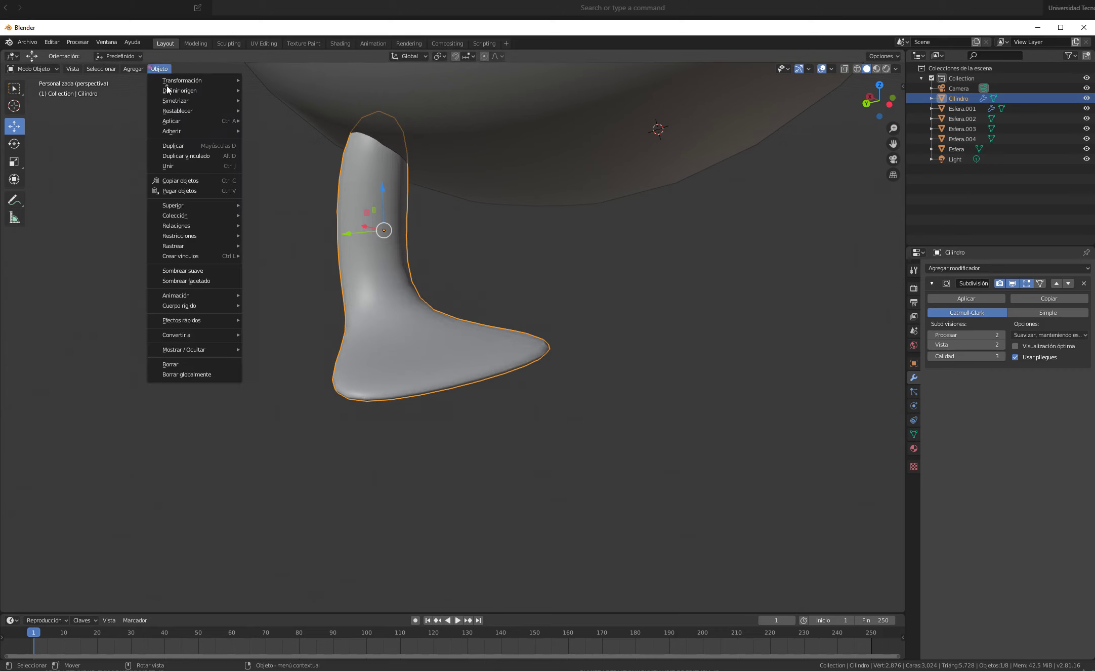
left_click(213, 281)
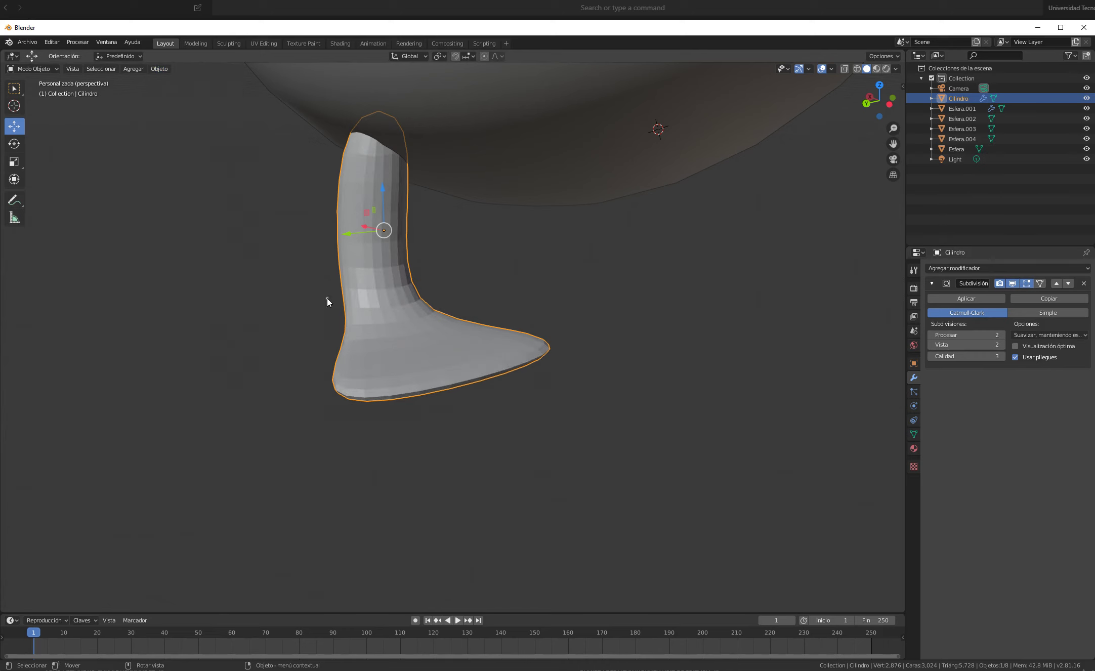
Raise the leg's viewport subdivisions to 6
left_click(1002, 345)
left_click(1002, 345)
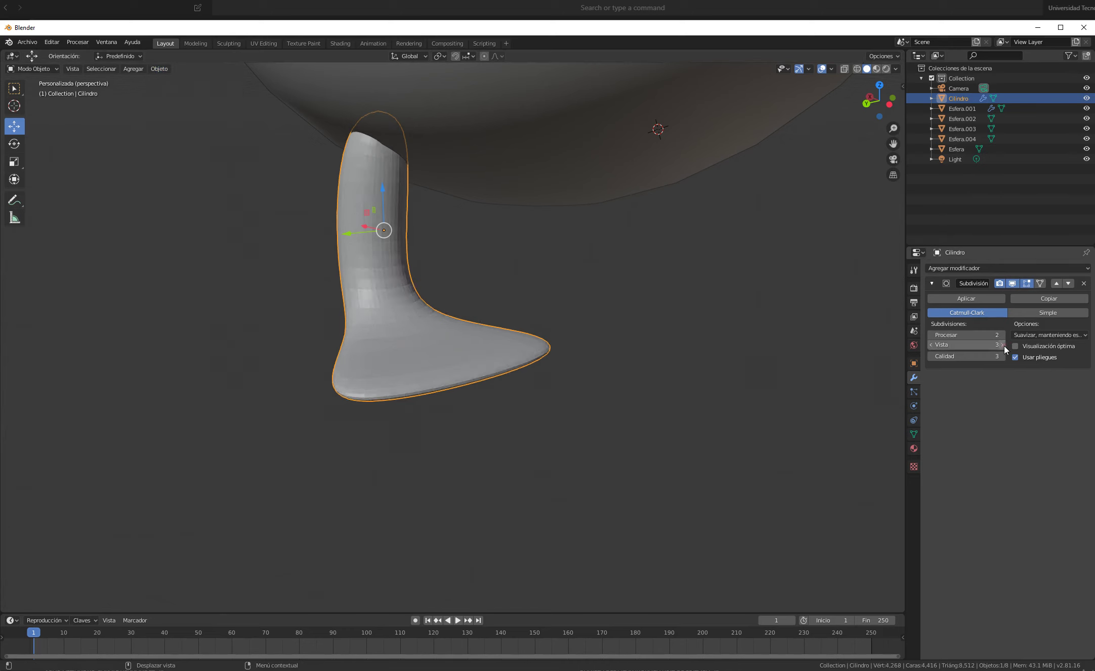
left_click(1002, 344)
left_click(1002, 345)
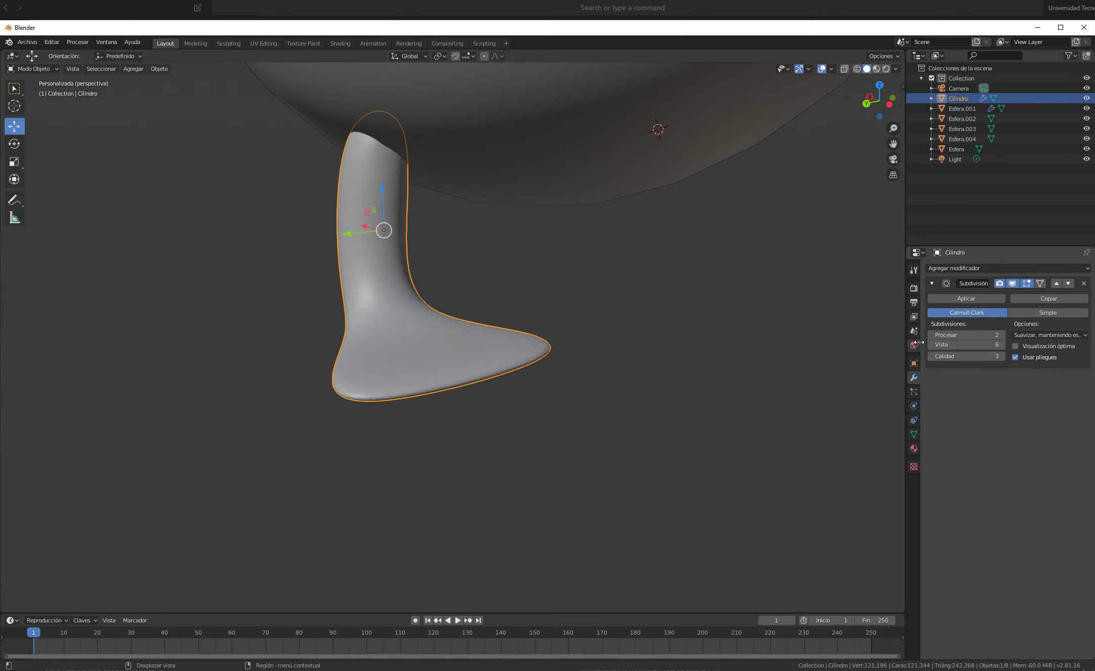
Reduce the leg's viewport subdivisions to 4 and display the scene in wireframe shading
left_click(934, 345)
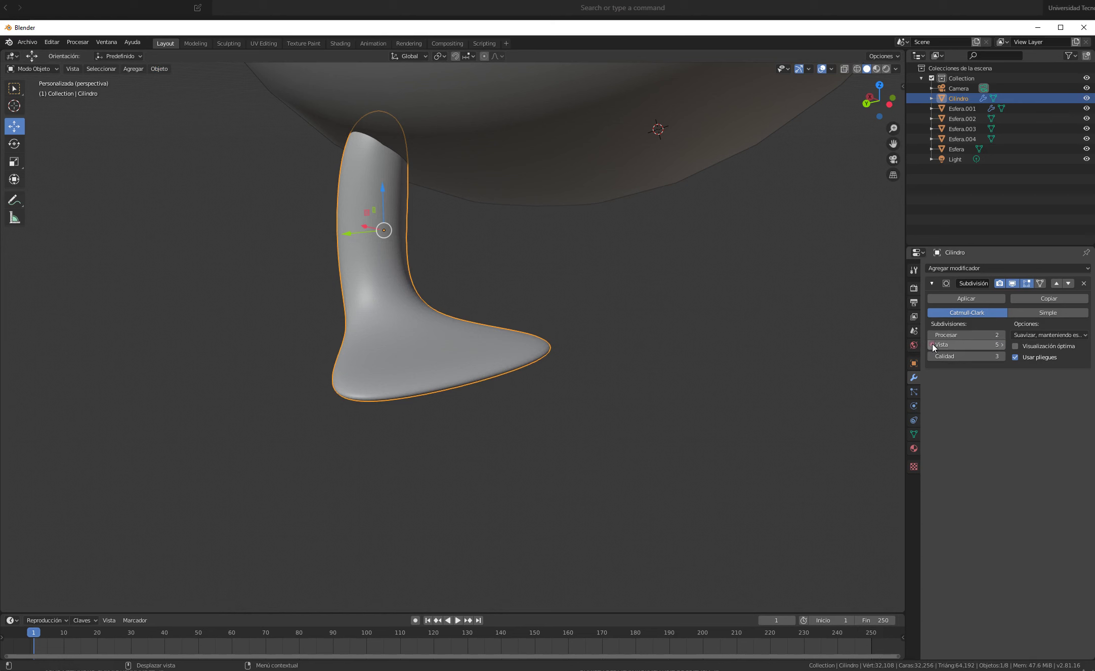
left_click(859, 71)
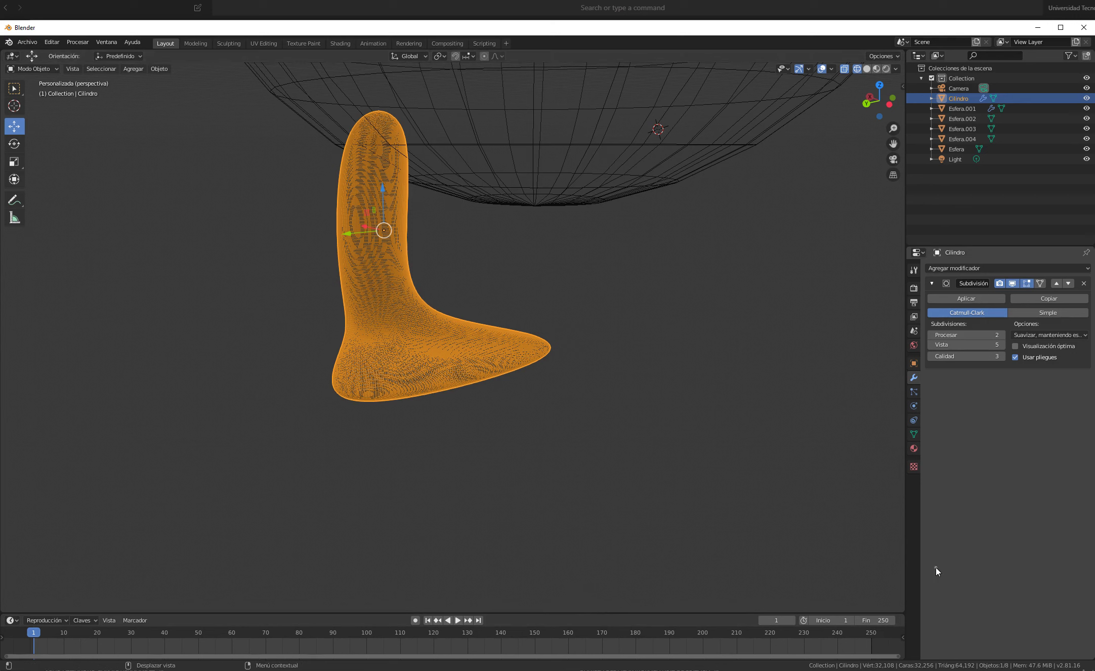
left_click(931, 344)
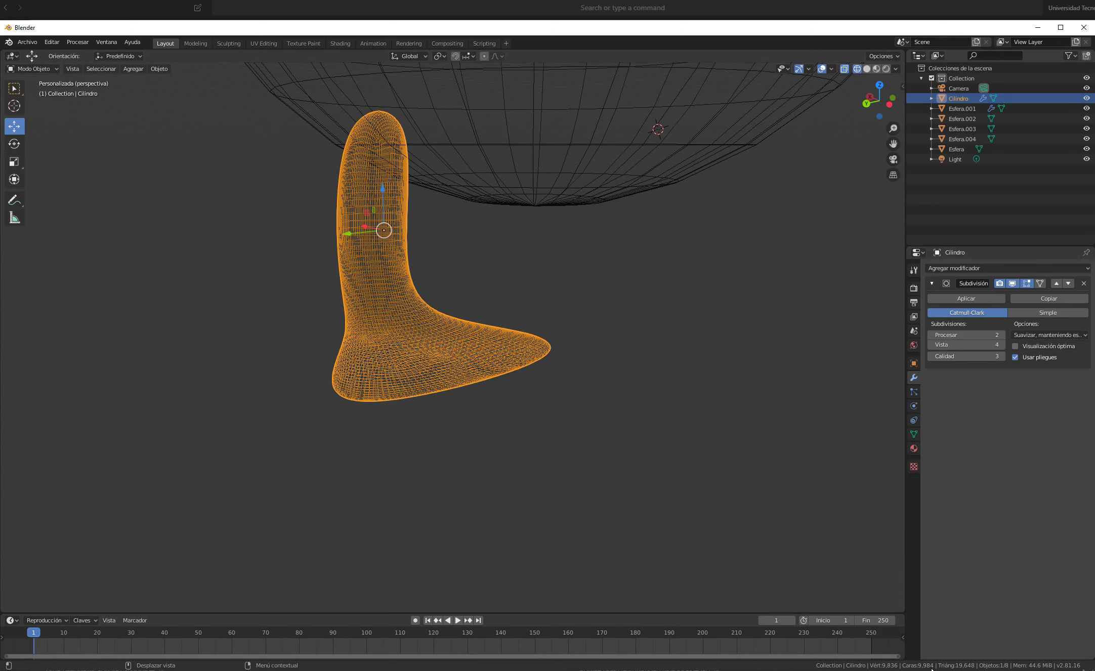
Set the leg modifier's viewport subdivisions to 2 and return the viewport to solid shading
left_click(932, 346)
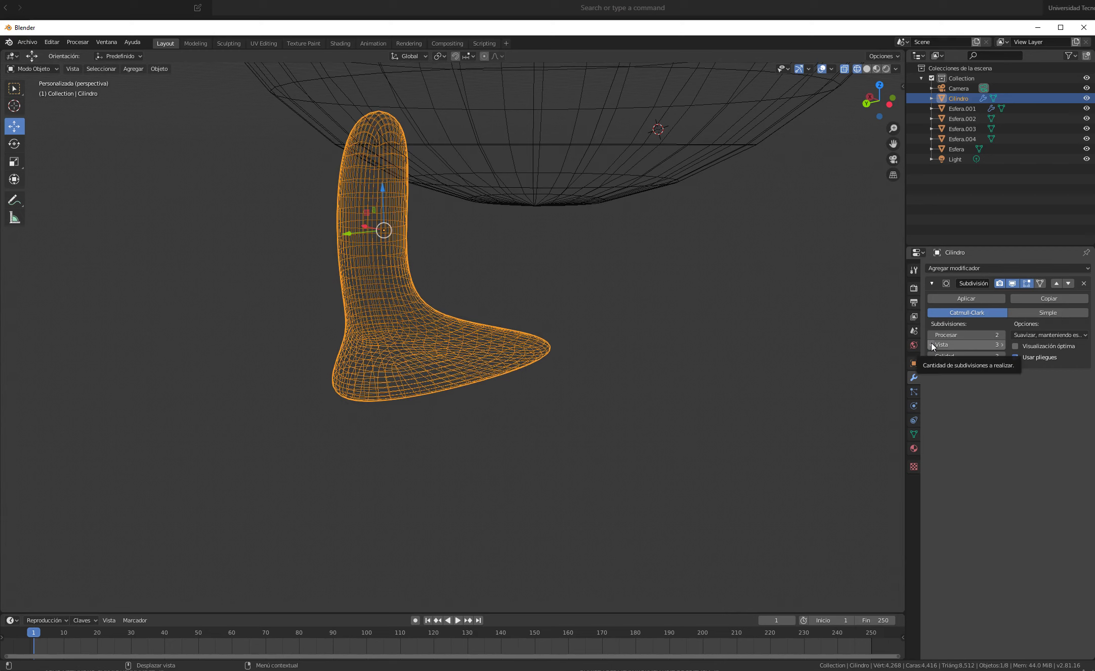
left_click(932, 346)
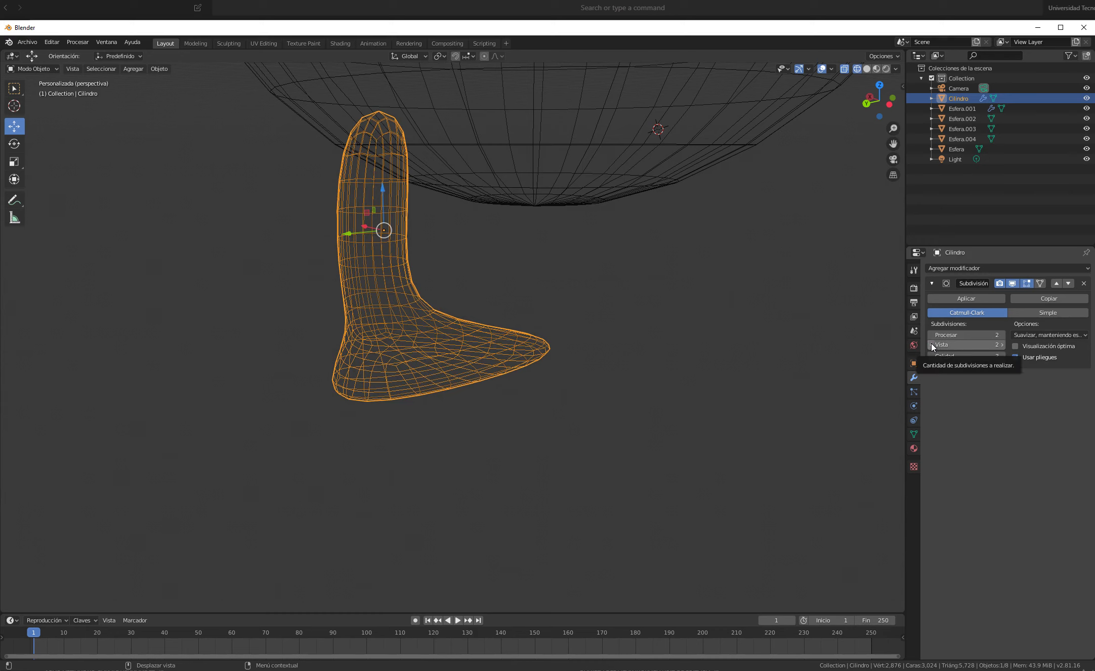
left_click(932, 345)
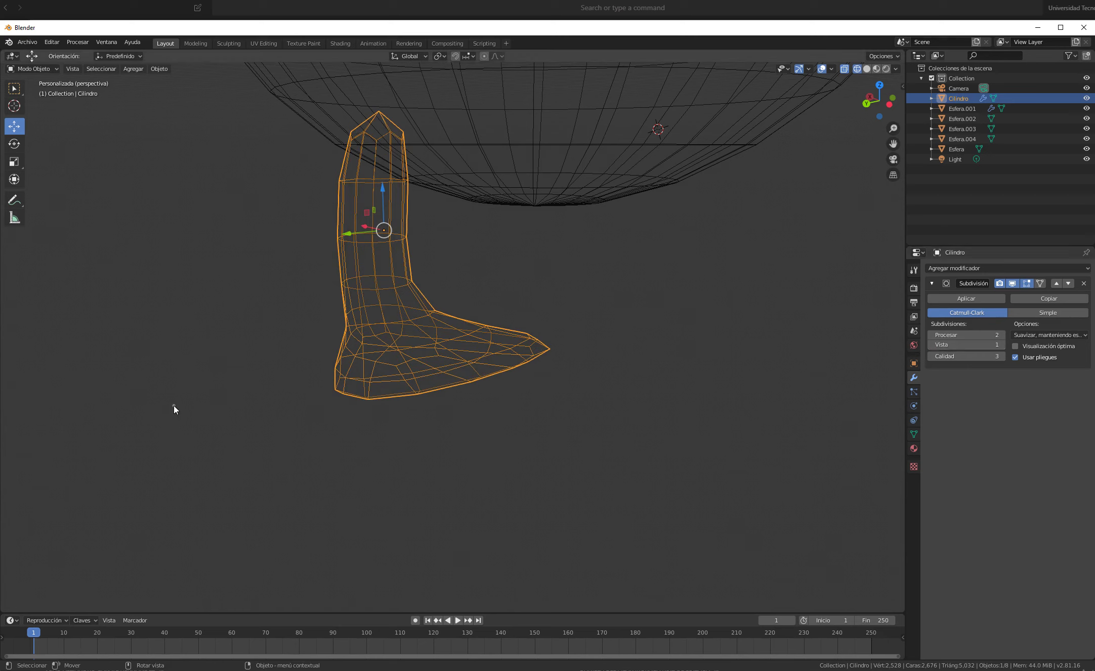
left_click(999, 344)
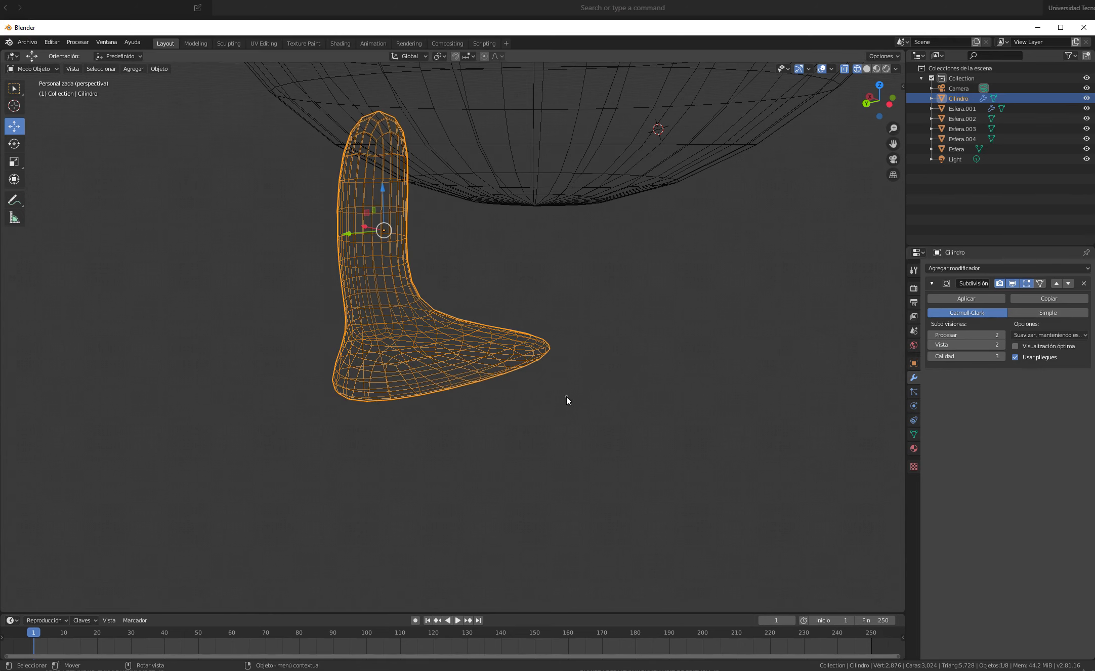
middle_click_drag(662, 420, 765, 247)
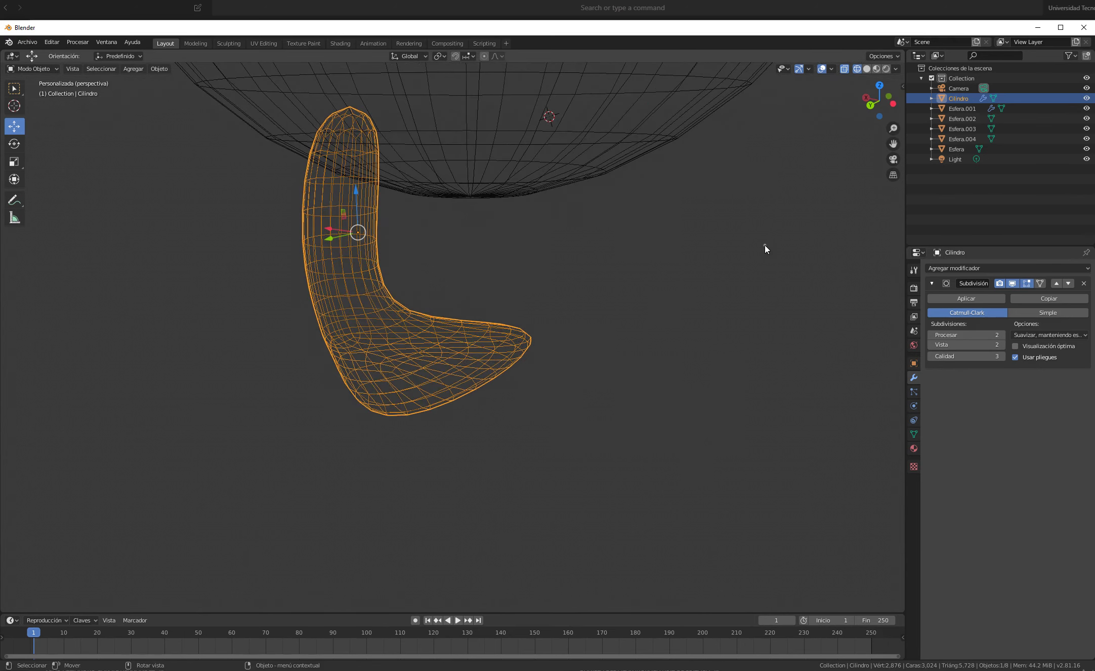
left_click(867, 68)
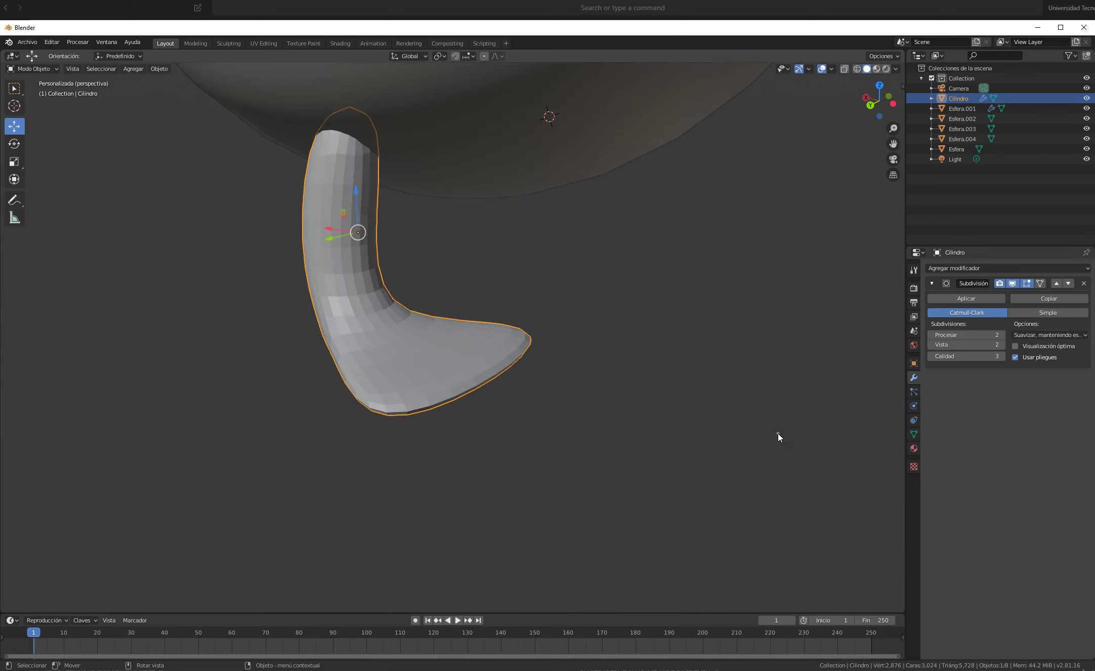
Apply smooth shading to the leg and inspect its surface from several sides
mouse_move(778, 433)
middle_mouse_down()
mouse_move(834, 428)
mouse_move(820, 420)
middle_mouse_up()
left_click(159, 68)
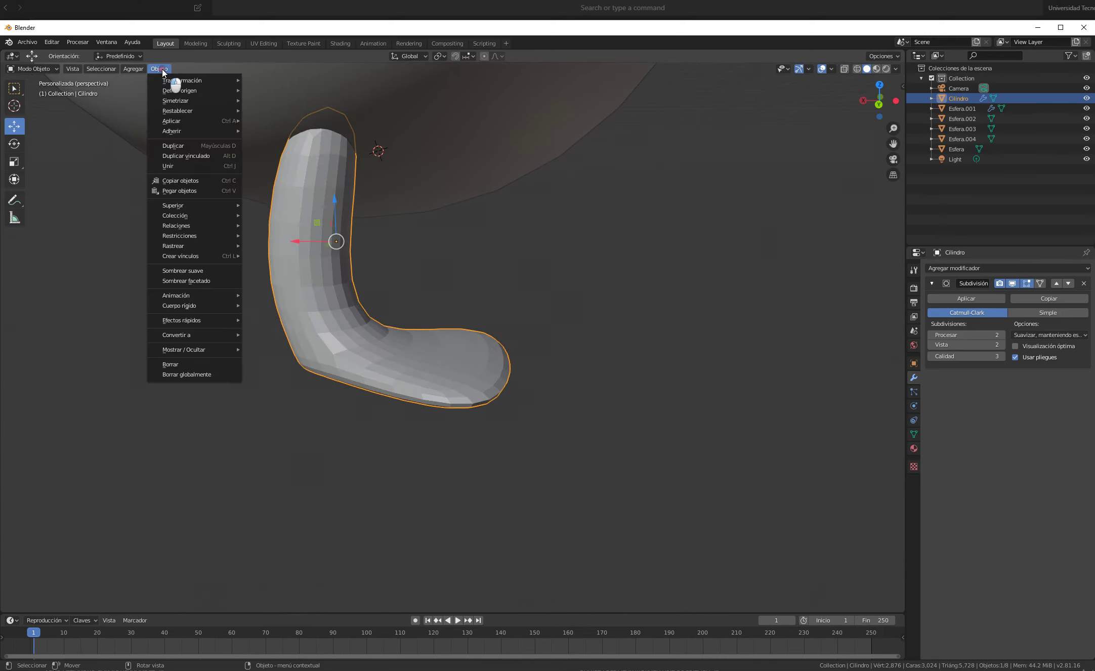
left_click(219, 271)
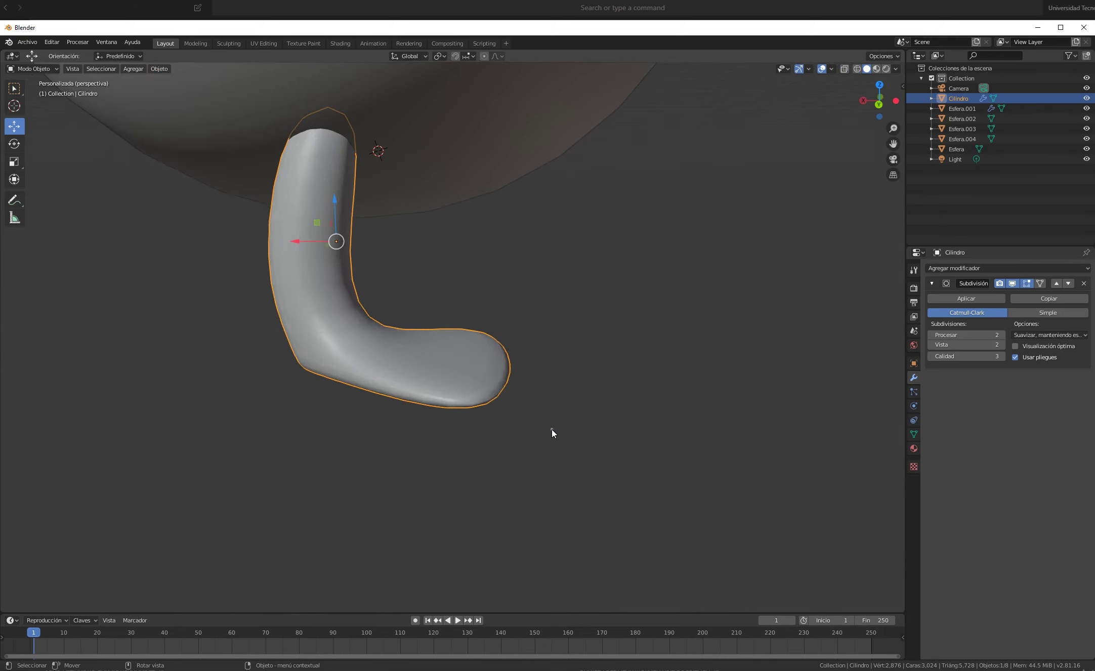
mouse_move(551, 429)
middle_mouse_down()
mouse_move(502, 447)
mouse_move(403, 437)
mouse_move(602, 423)
middle_mouse_up()
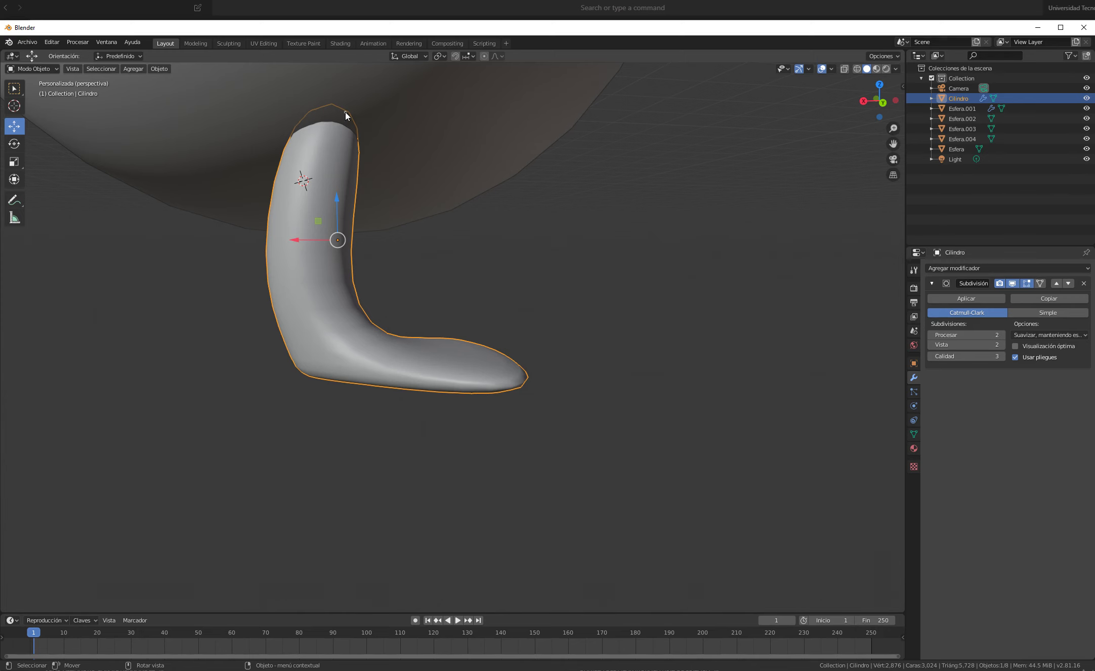
middle_click_drag(441, 142, 338, 166)
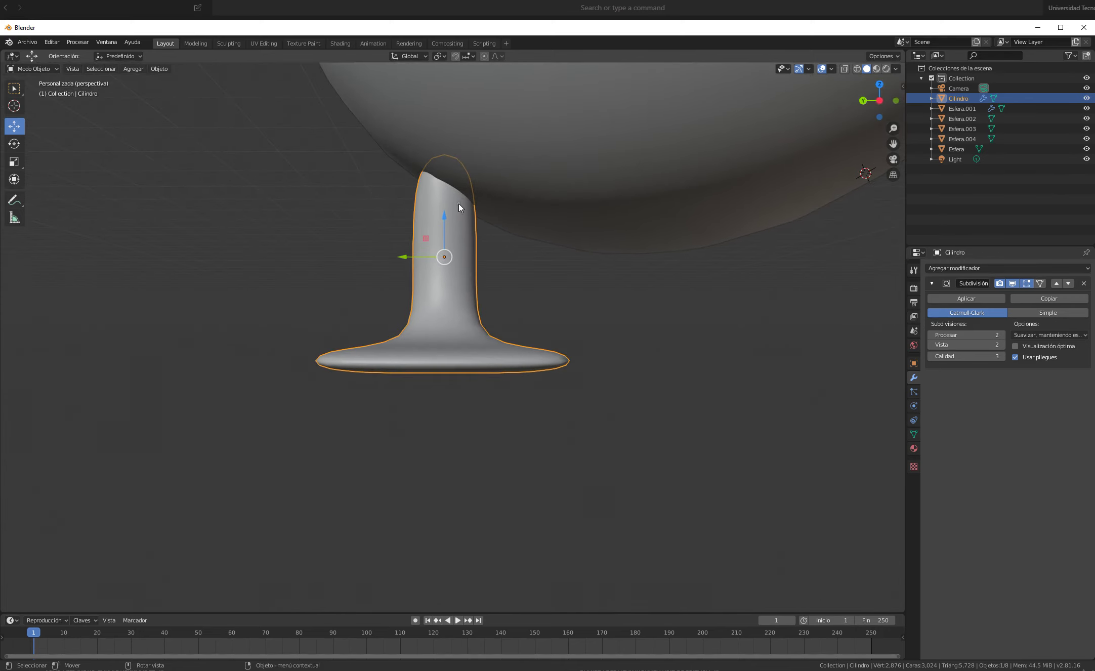
middle_click_drag(552, 225, 660, 254)
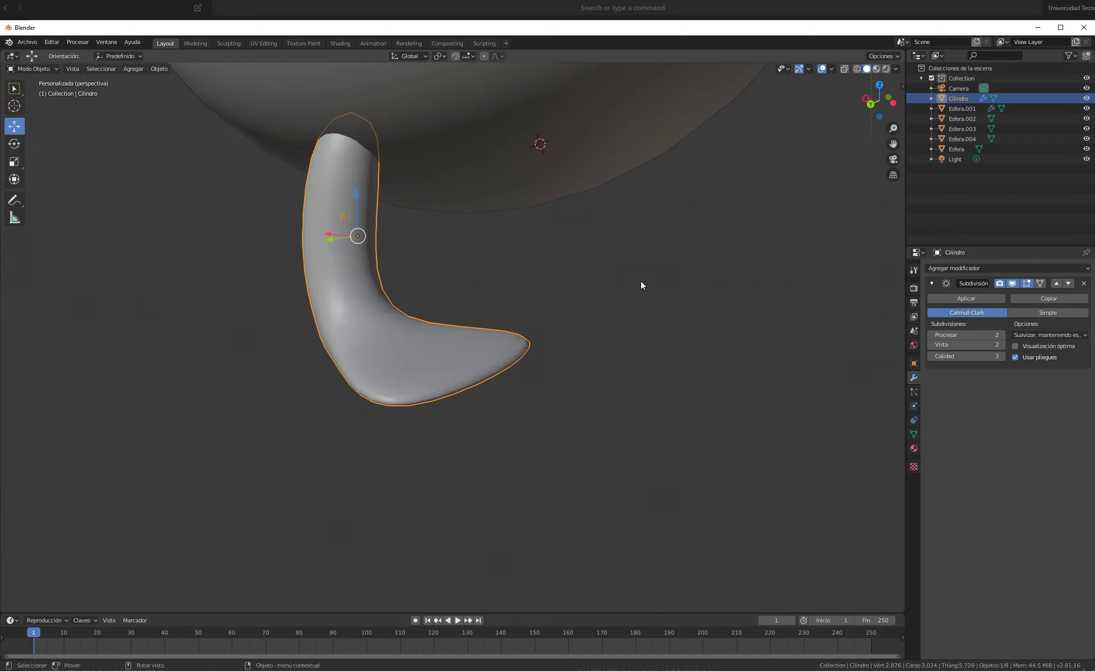
In Edit Mode, add loop cuts to the leg just above and below the knee, at the ankle, and near the upper end
left_click(45, 71)
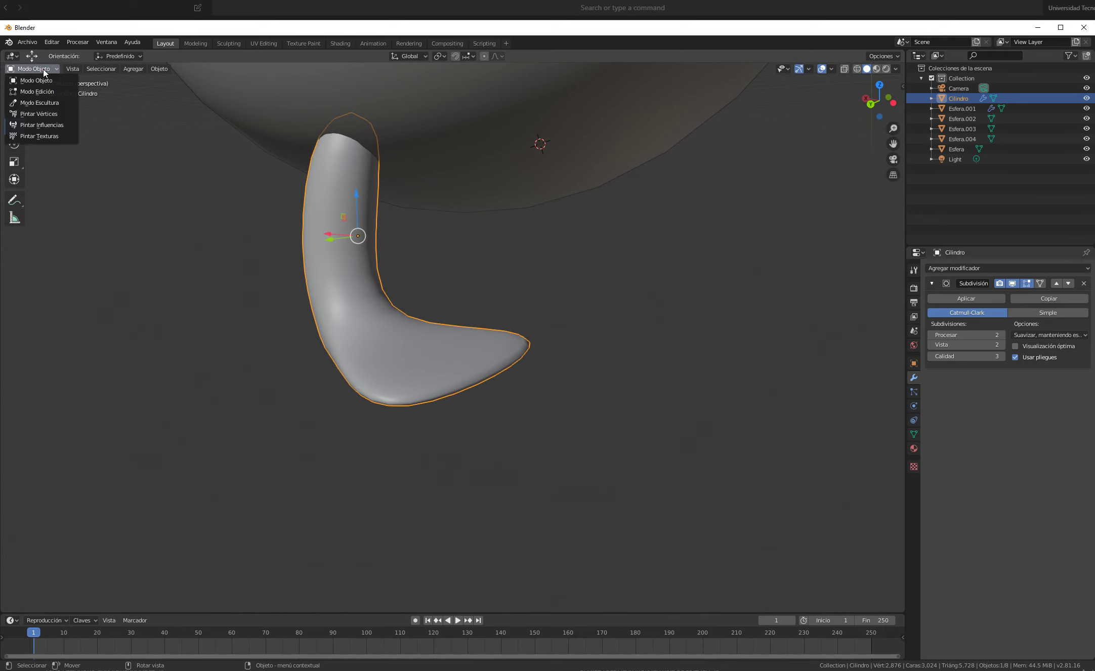
left_click(48, 93)
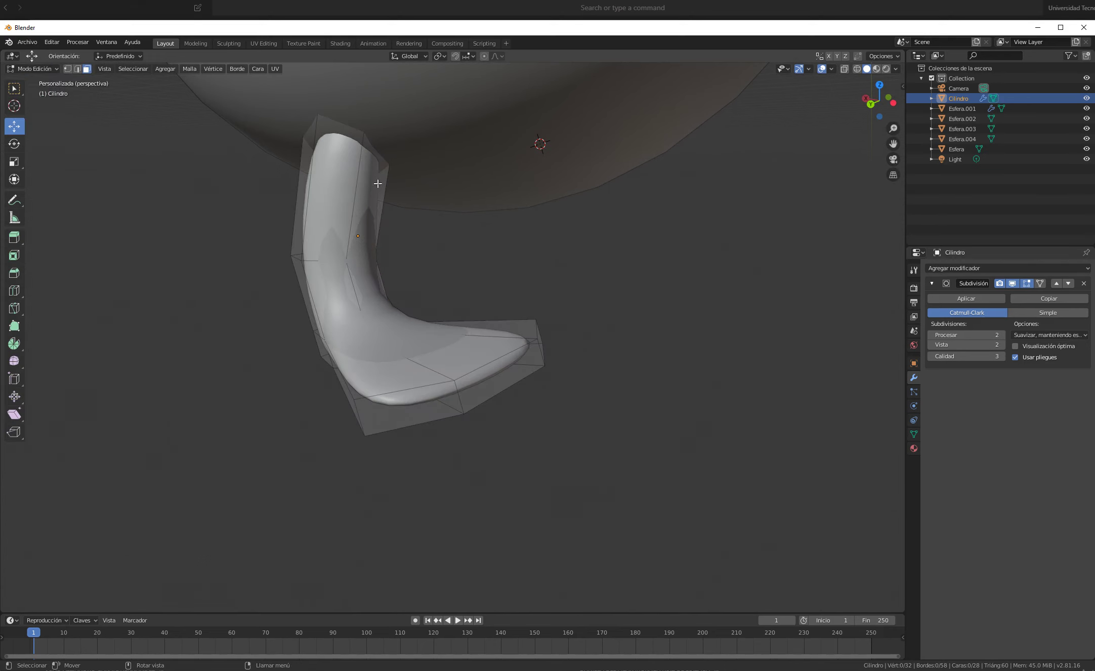
middle_click_drag(469, 180, 569, 249, "shift")
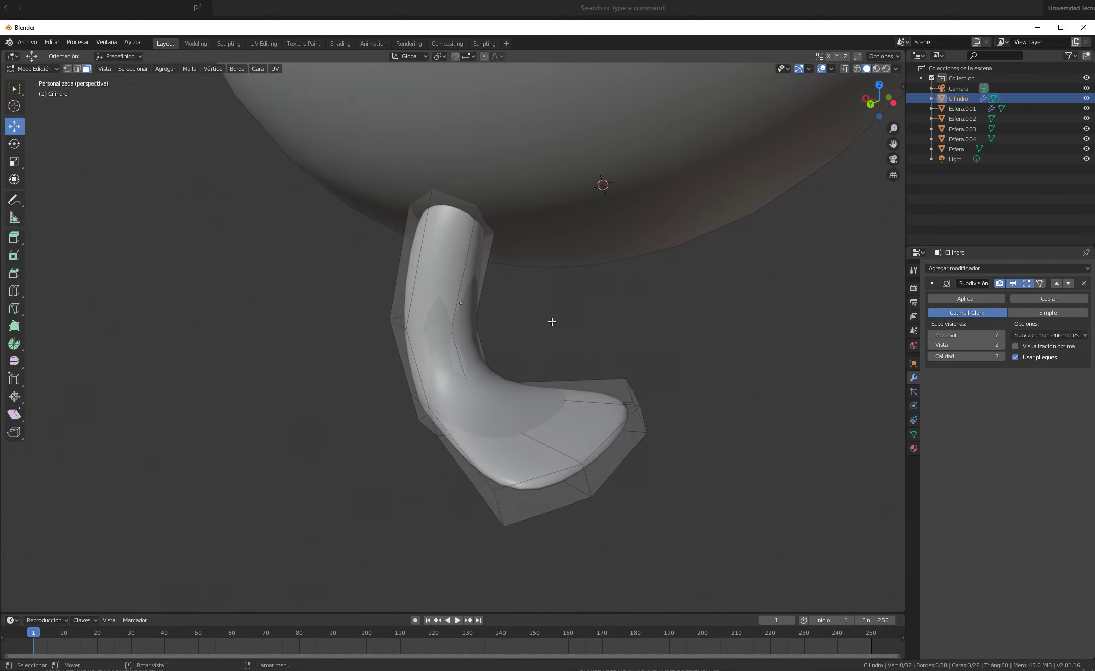
middle_click_drag(484, 289, 519, 283)
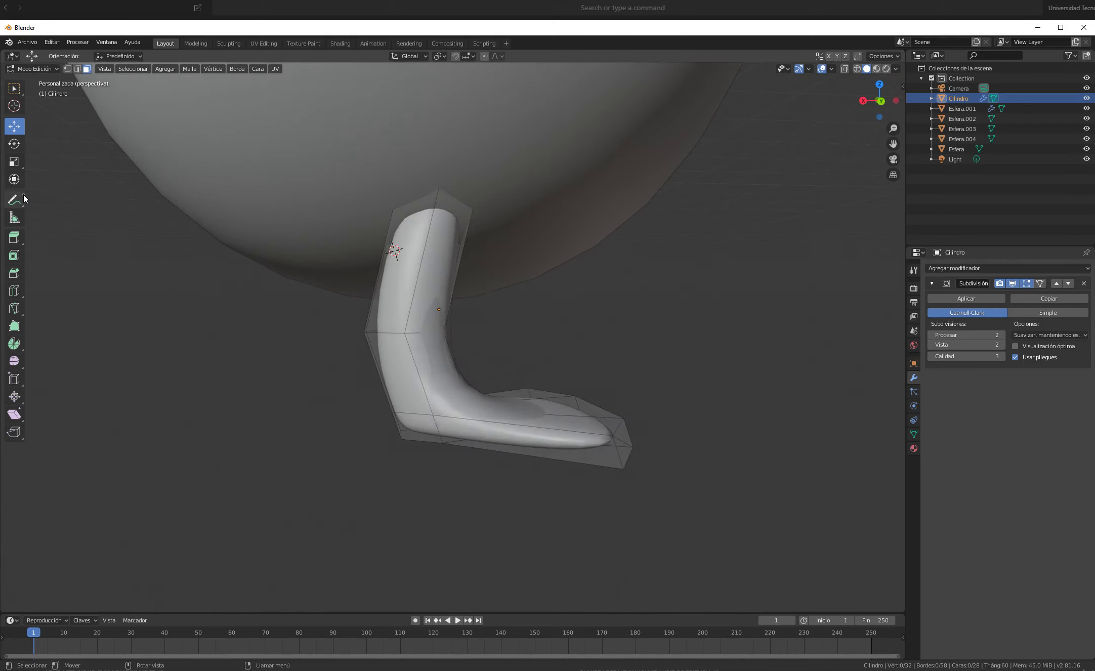
left_click(14, 289)
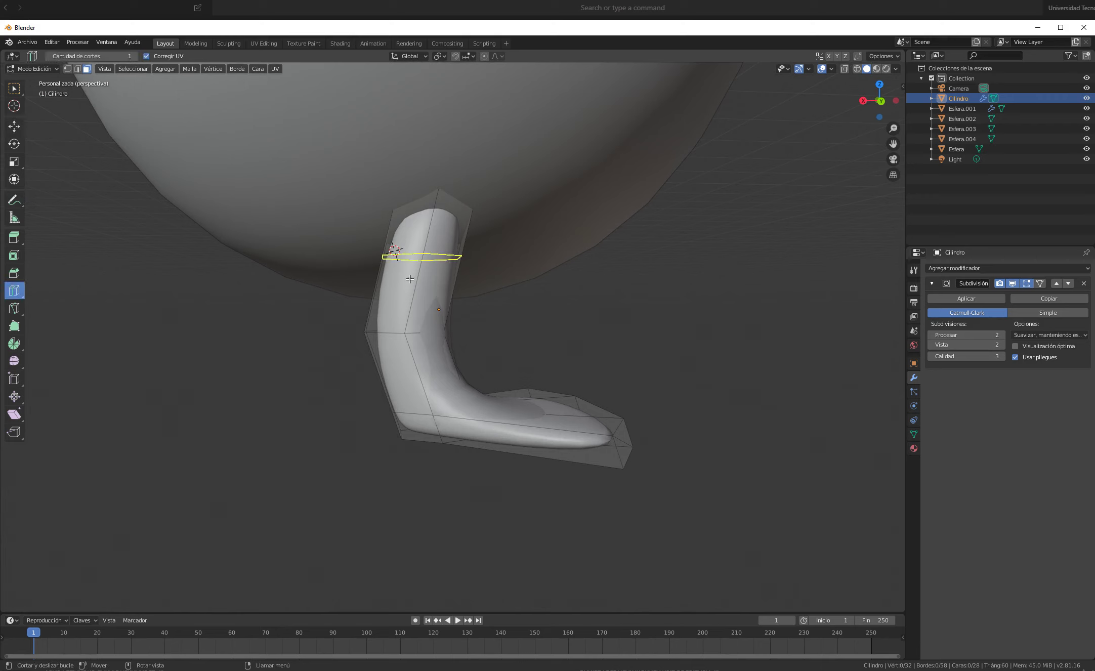
left_click_drag(430, 271, 425, 403)
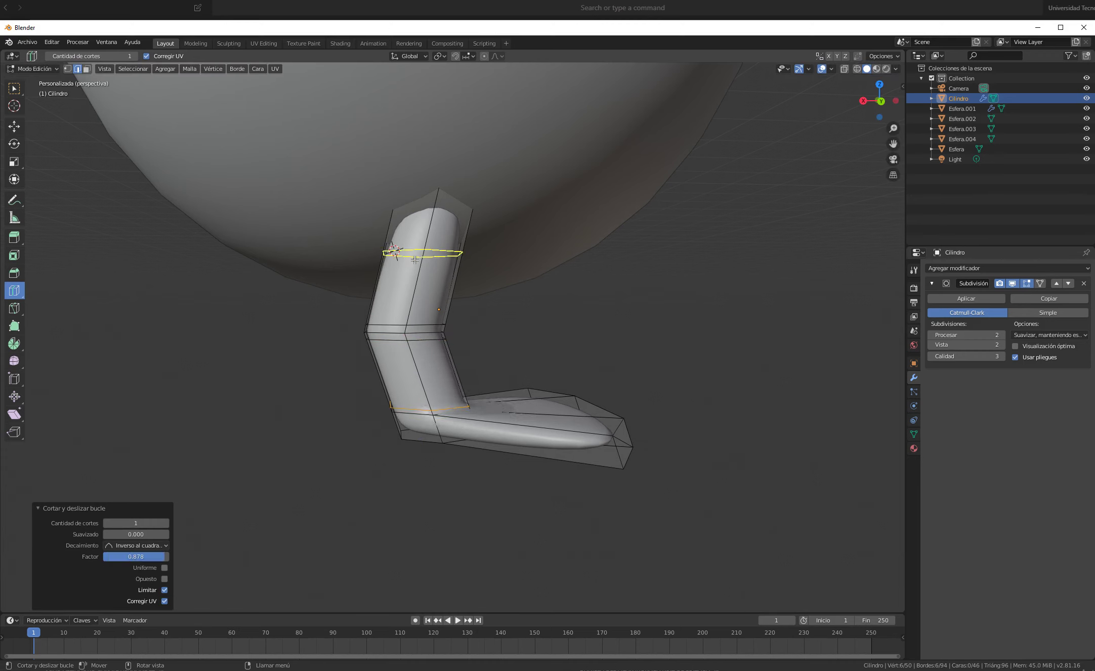
left_click_drag(411, 245, 430, 215)
Add a loop cut across the foot and slide it close to the ankle, at a factor of about 0.778
middle_click_drag(486, 270, 517, 472)
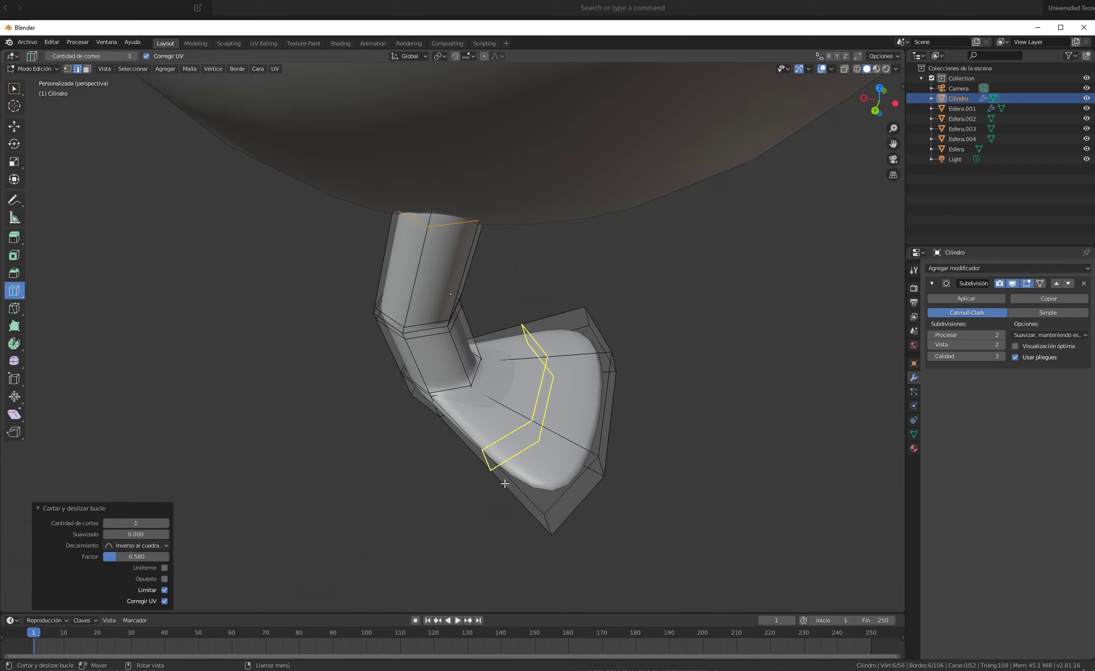
middle_click_drag(513, 545, 550, 477)
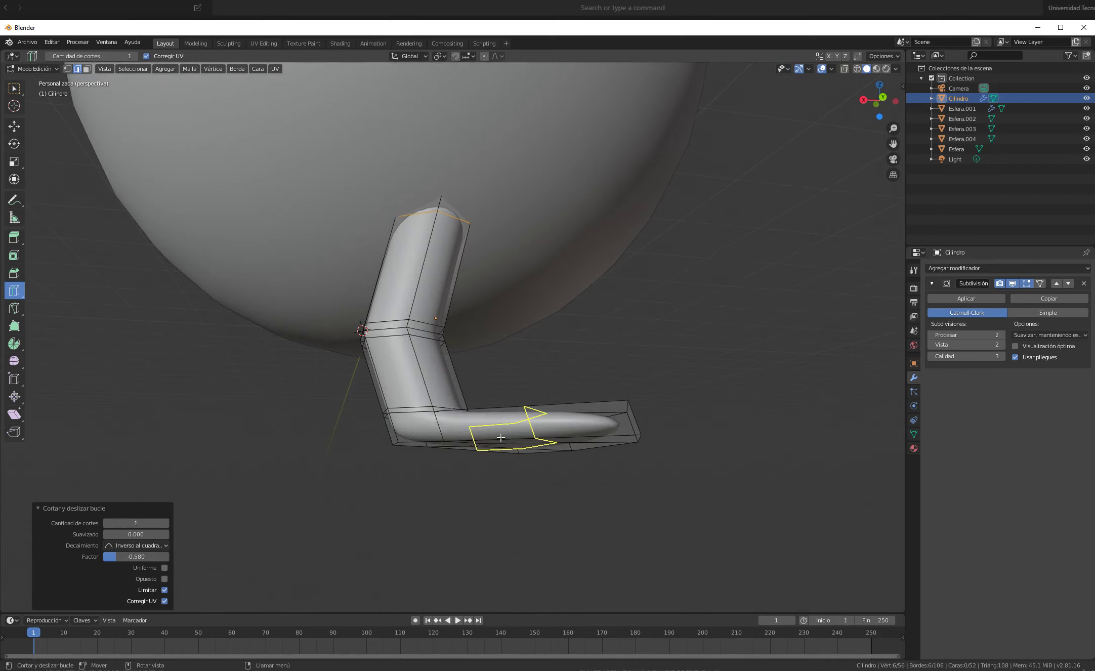
middle_click_drag(578, 406, 571, 487)
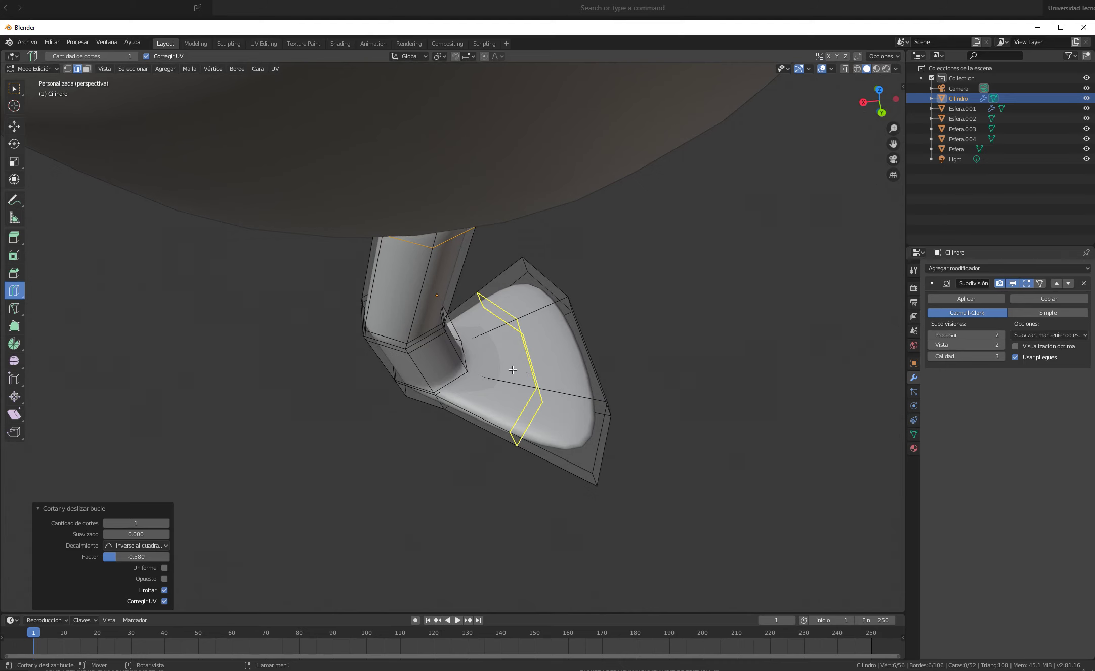
left_click_drag(513, 370, 452, 396)
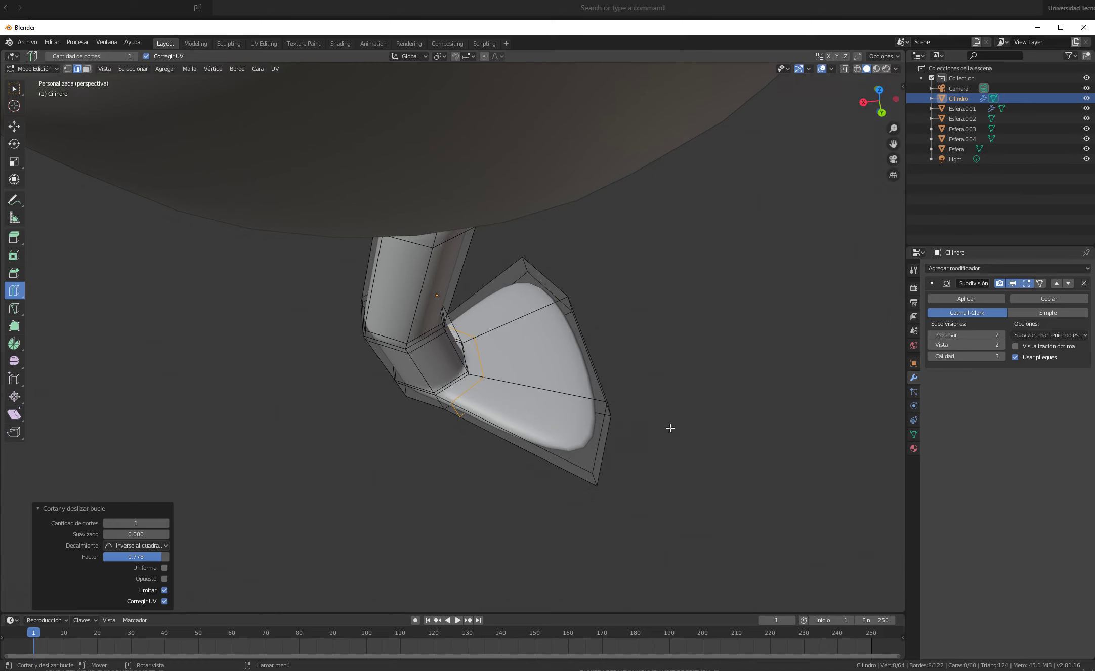
Add a horizontal loop cut around the foot's side and slide it close to the sole, at a factor of about 0.732
middle_click_drag(669, 430, 584, 369)
middle_click_drag(563, 377, 675, 393)
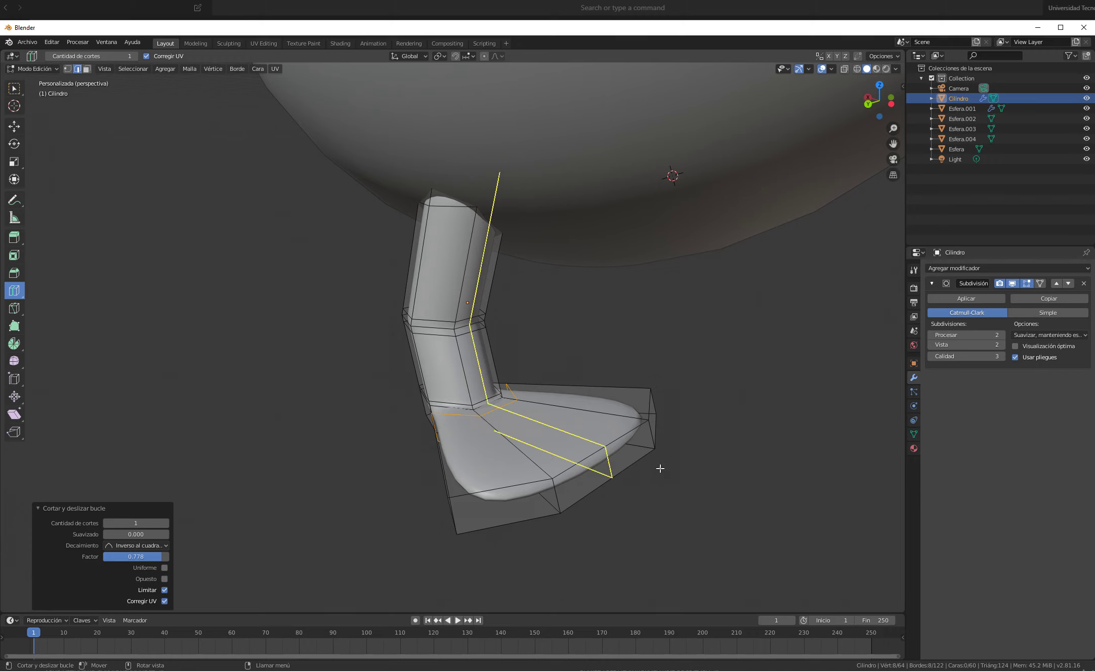
middle_click_drag(661, 468, 740, 433)
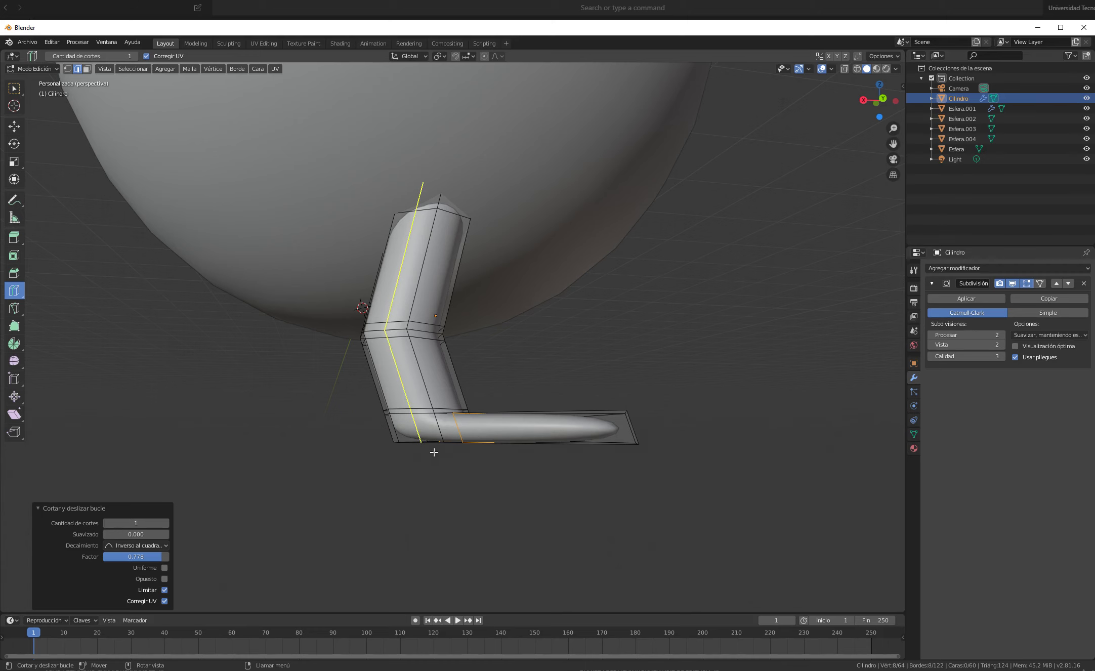
mouse_move(706, 442)
middle_mouse_down()
mouse_move(692, 469)
mouse_move(709, 440)
middle_mouse_up()
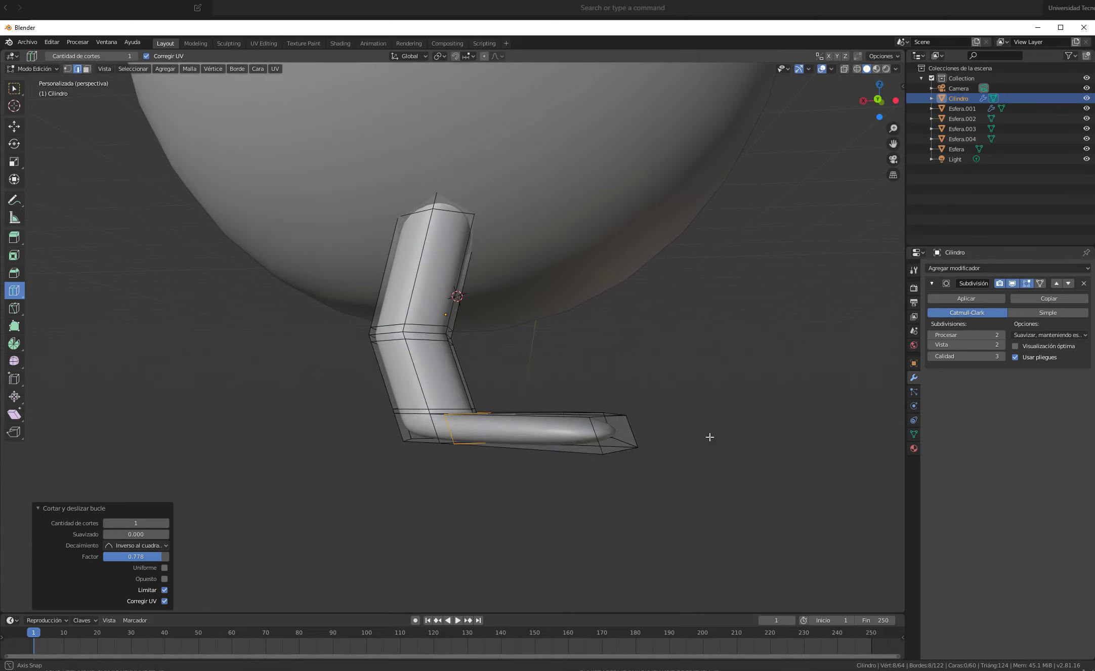
middle_click_drag(598, 440, 623, 436)
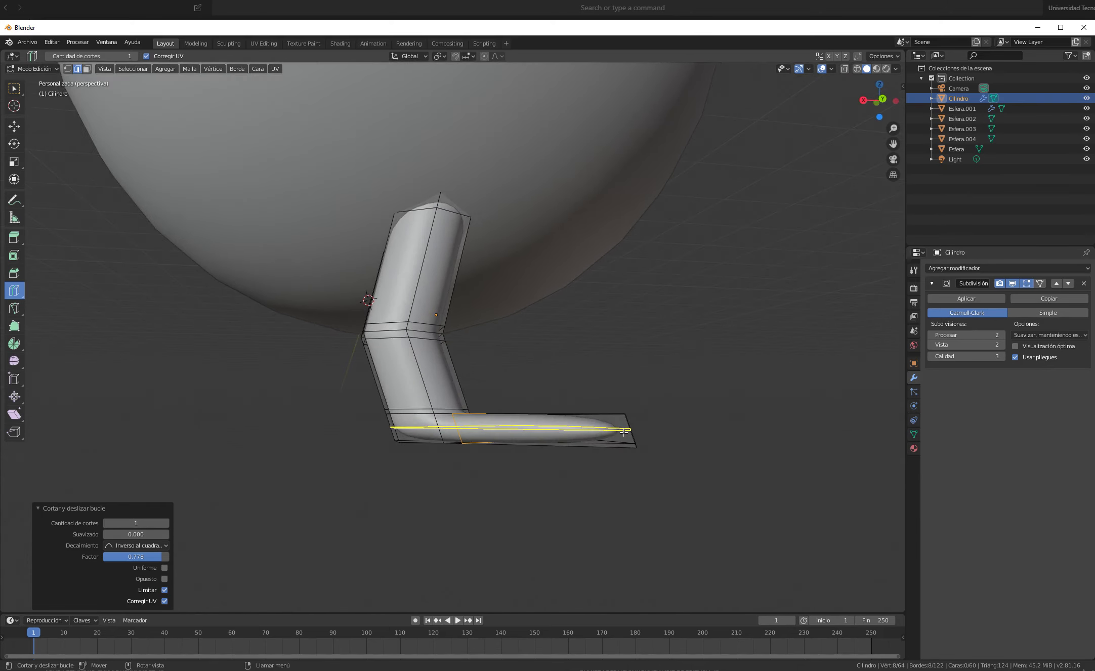
left_click(623, 437)
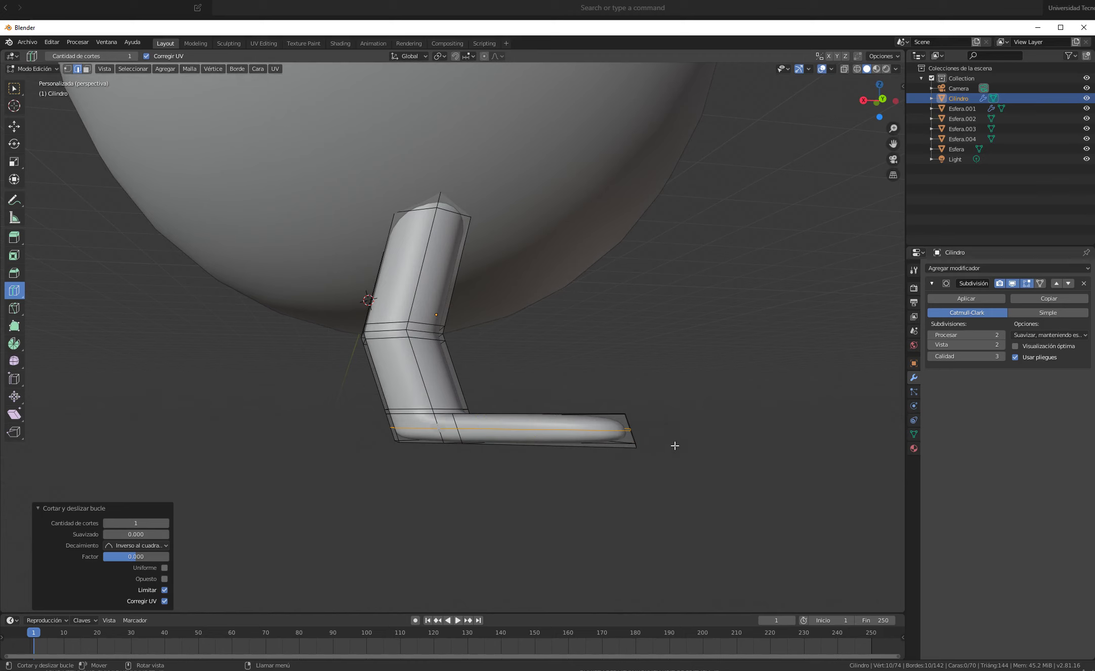
key("ctrl+z")
left_click_drag(619, 429, 626, 439)
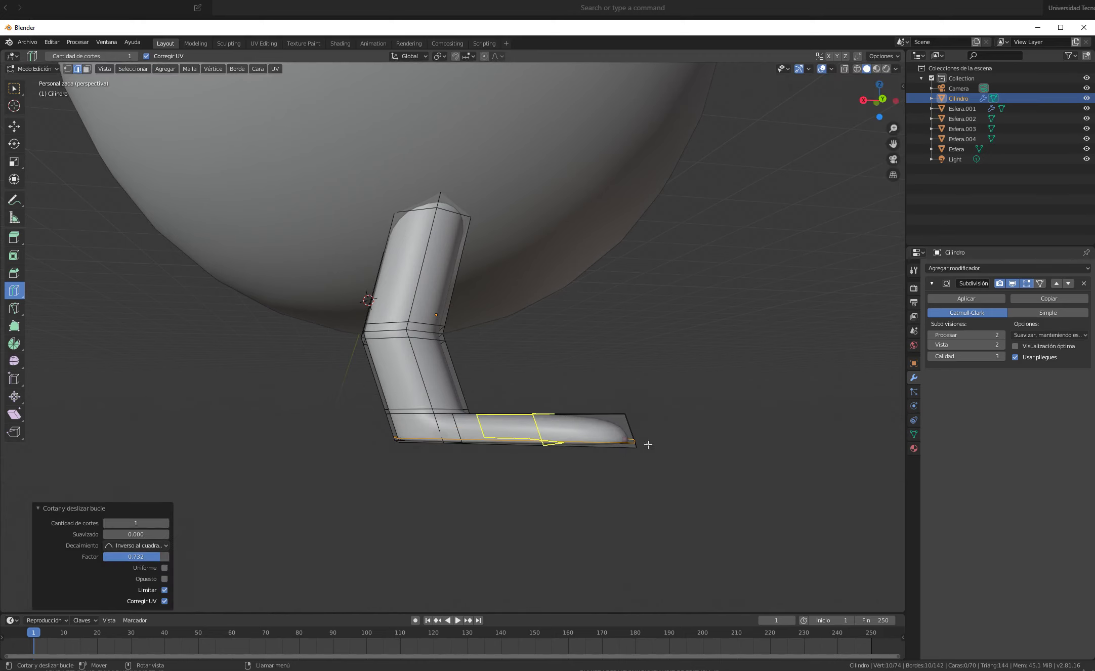
middle_click_drag(645, 442, 617, 547)
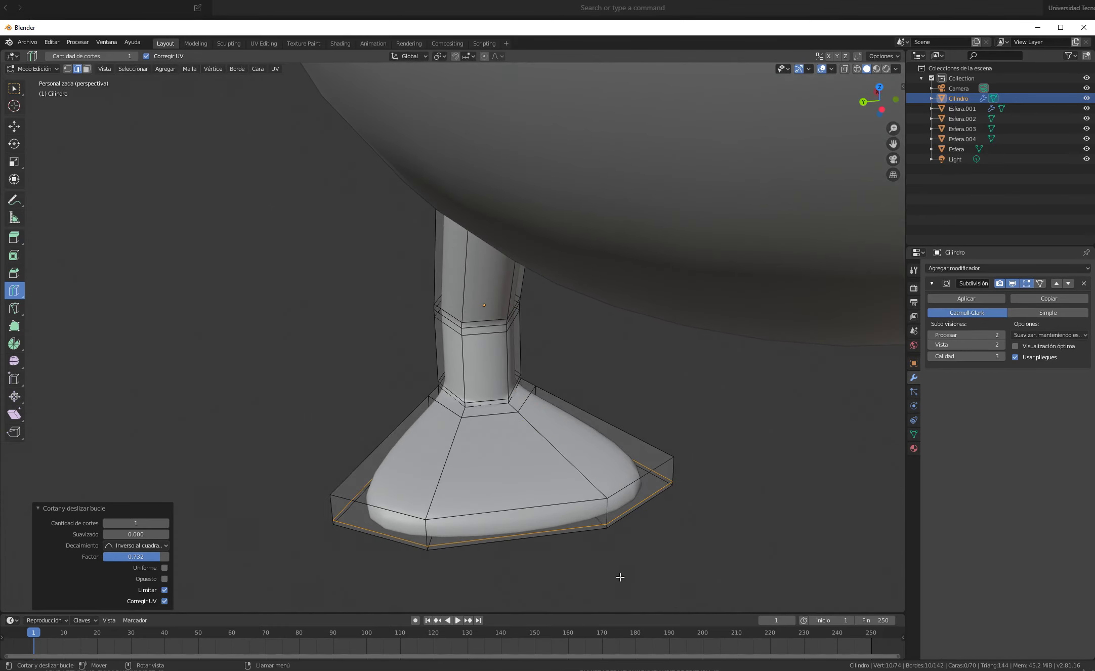
Return to Object Mode and duplicate the leg about -1.07 m along Y, placing the copy under the body's other side
key("Tab")
middle_click_drag(699, 511, 695, 477)
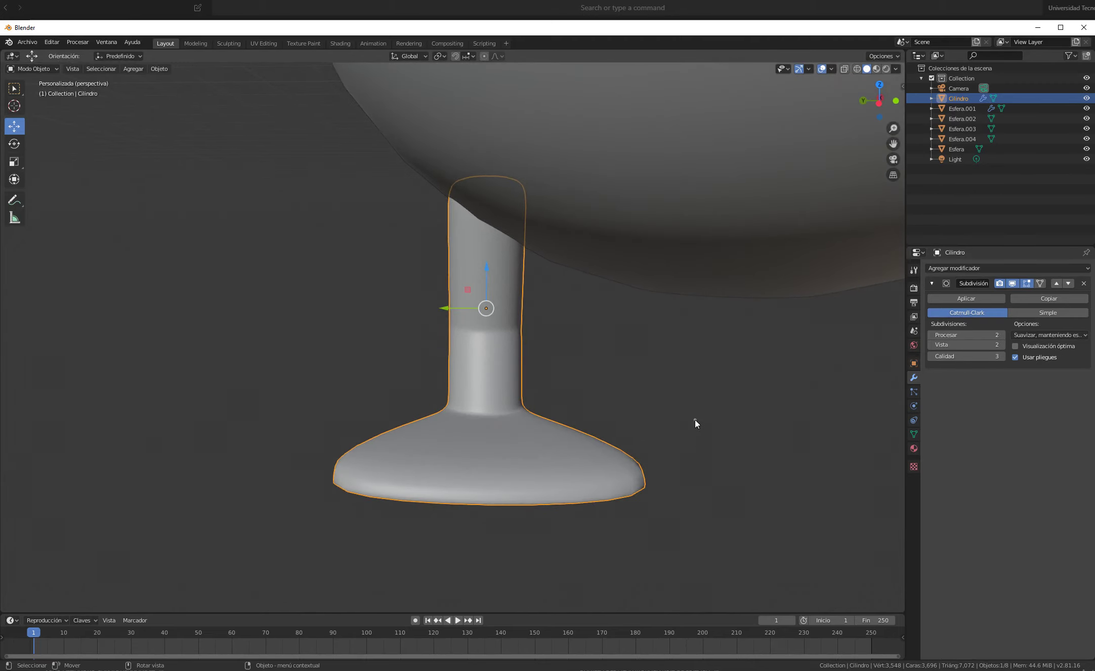
left_click(880, 101)
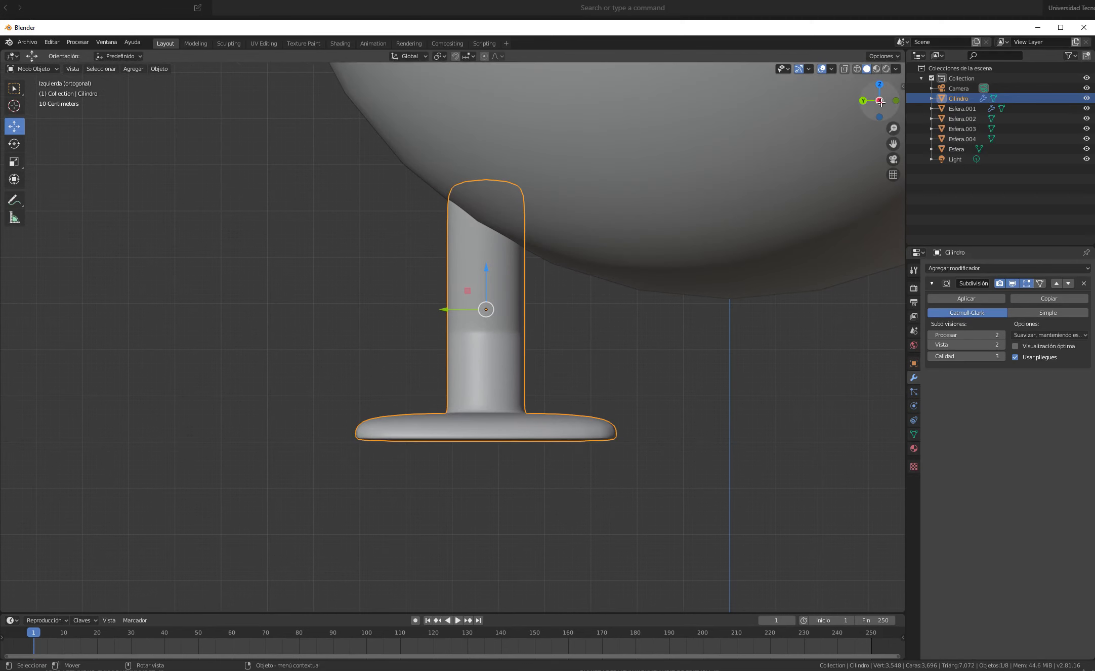
scroll(688, 353, "down", 5)
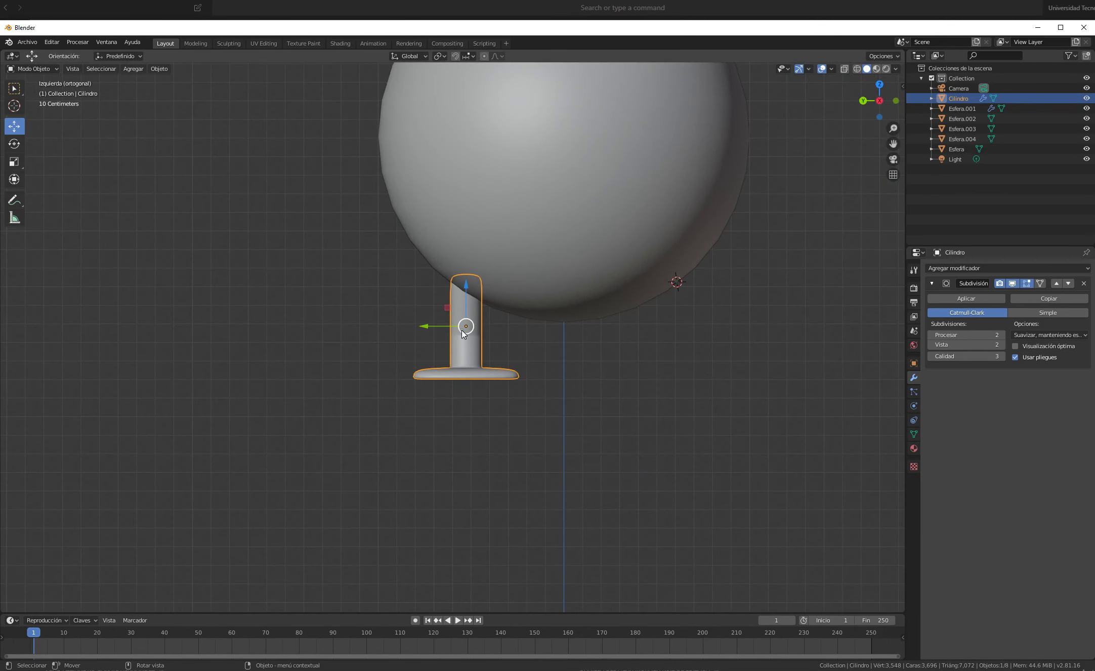
key("shift+d")
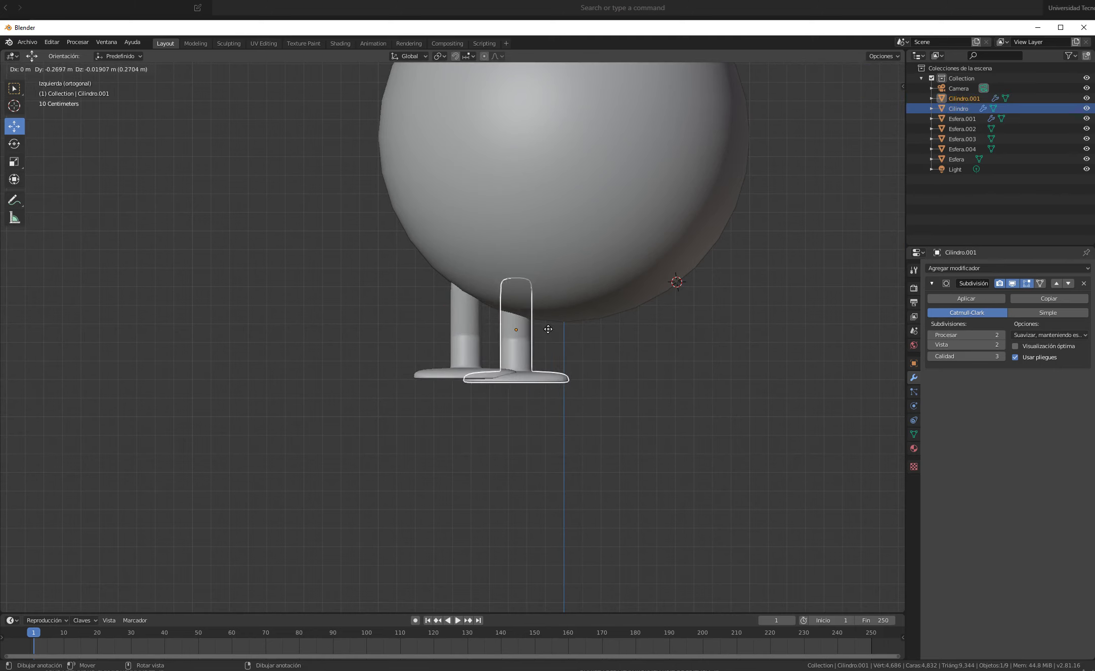
key("y")
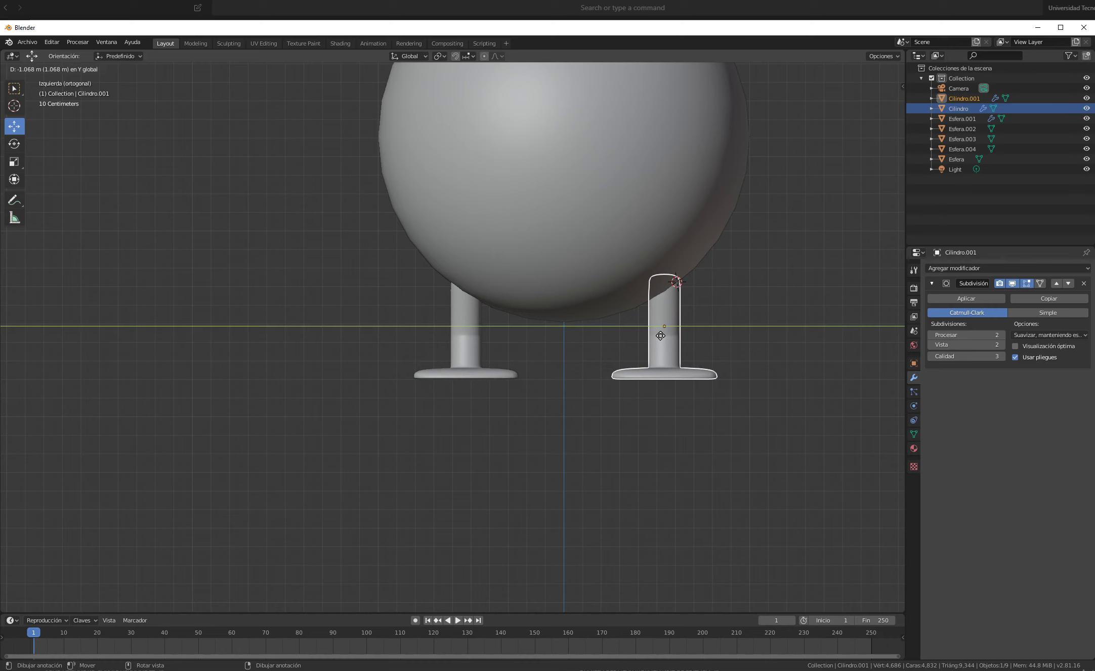
left_click(660, 335)
middle_click_drag(754, 374, 642, 411)
scroll(731, 406, "down", 5)
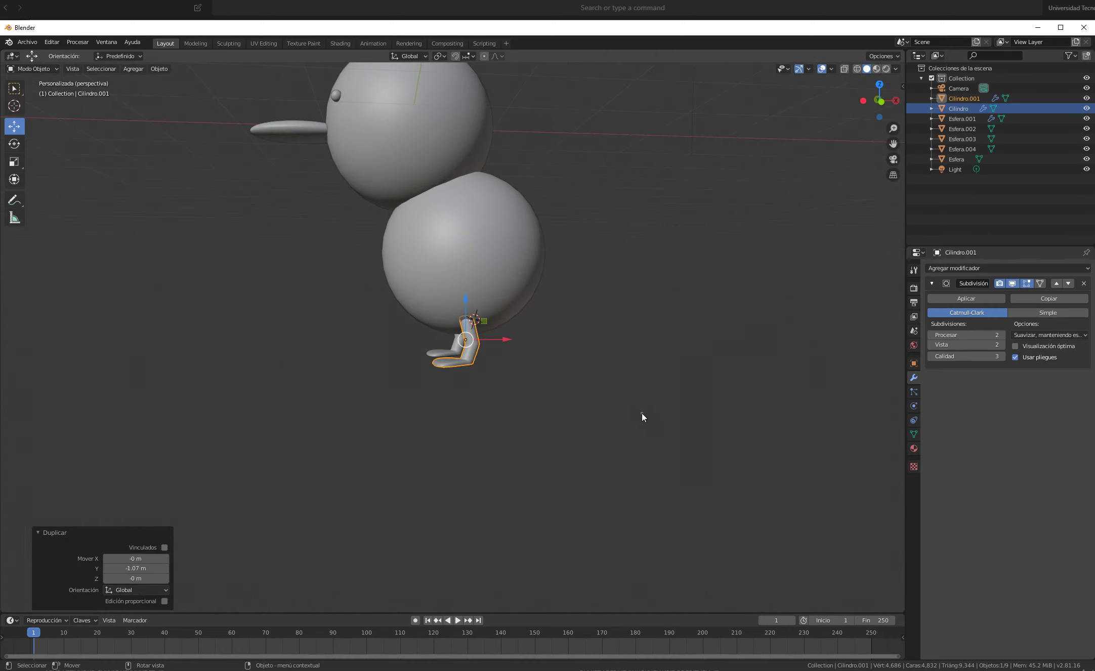